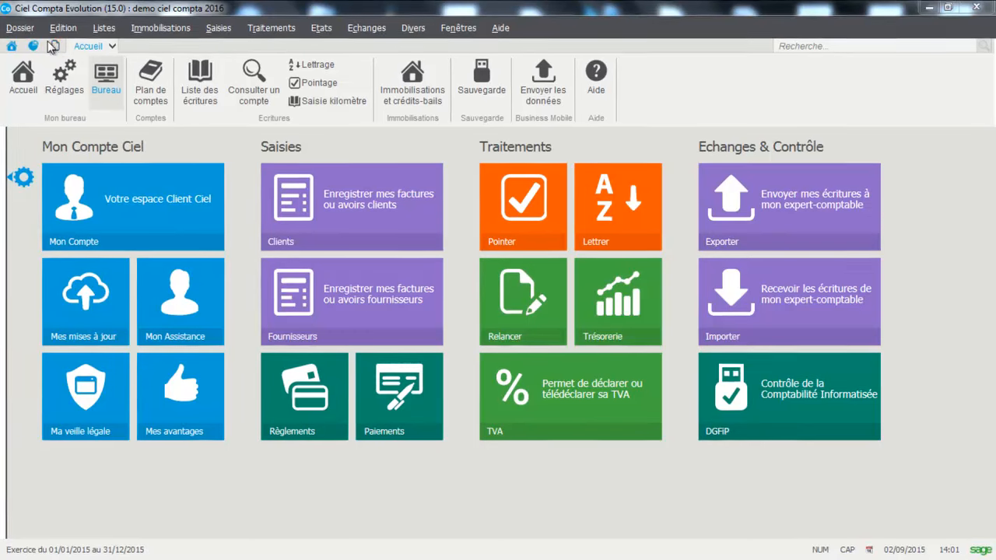
In the company's TVA parameters, set both TVA sur ventes and TVA sur achats to Encaissements.
{"action": "left_click", "coordinate": [23, 29]}
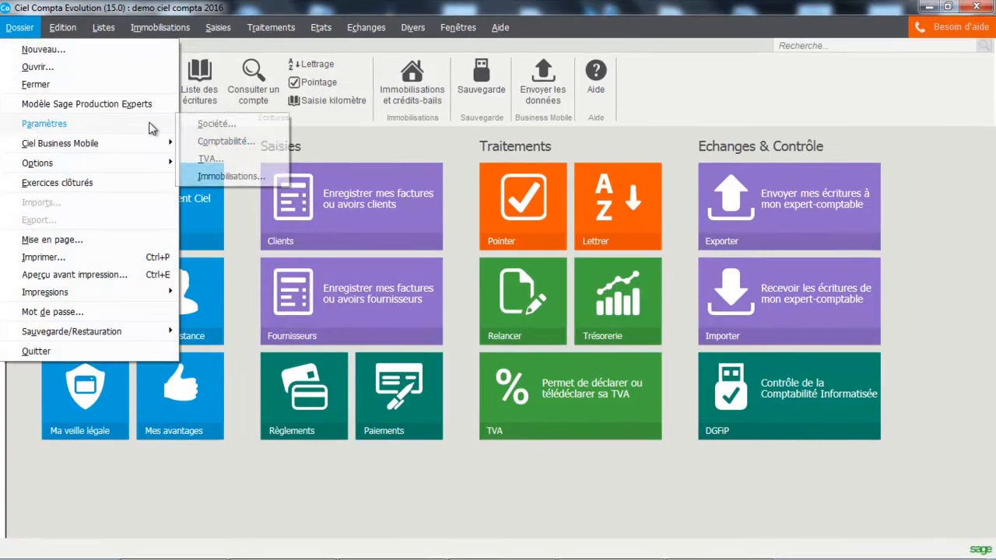
{"action": "left_click", "coordinate": [206, 163]}
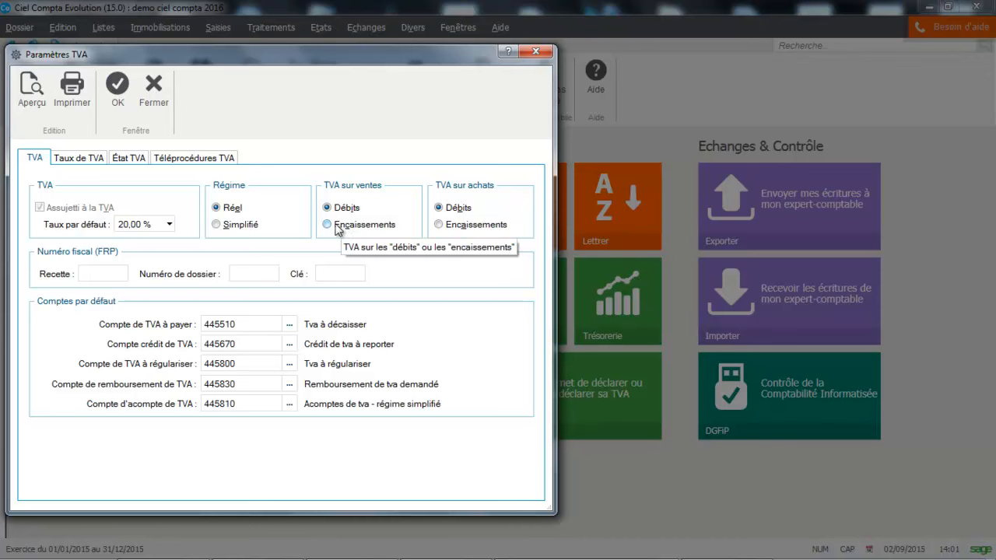
{"action": "left_click", "coordinate": [335, 225]}
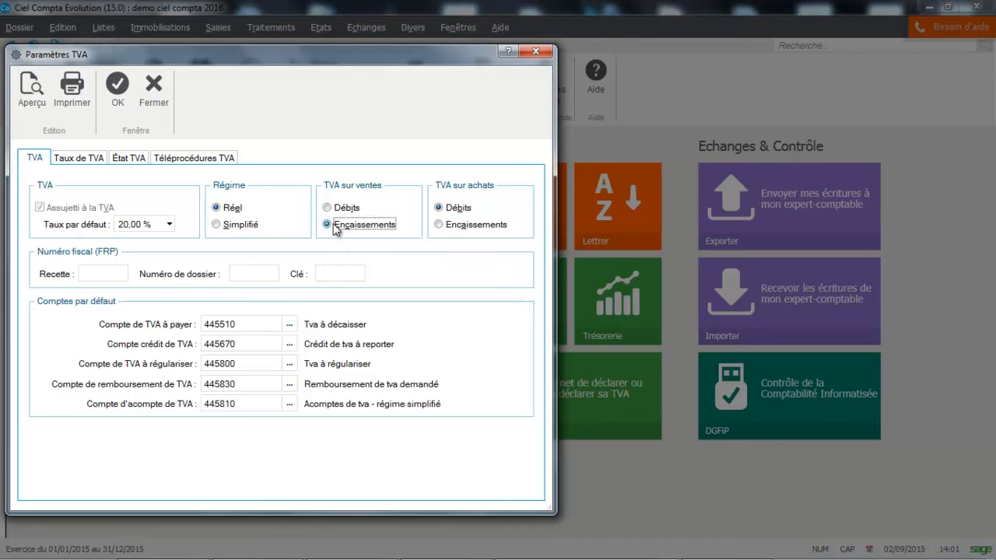
{"action": "left_click", "coordinate": [469, 228]}
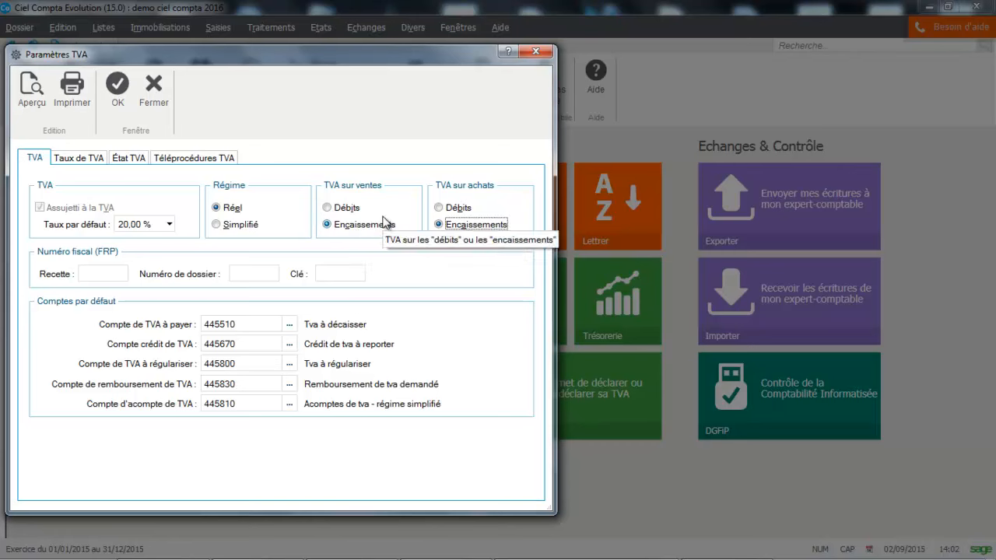
Review the list of VAT rates and the account root assigned to line 01 in the État TVA table.
{"action": "left_click", "coordinate": [80, 158]}
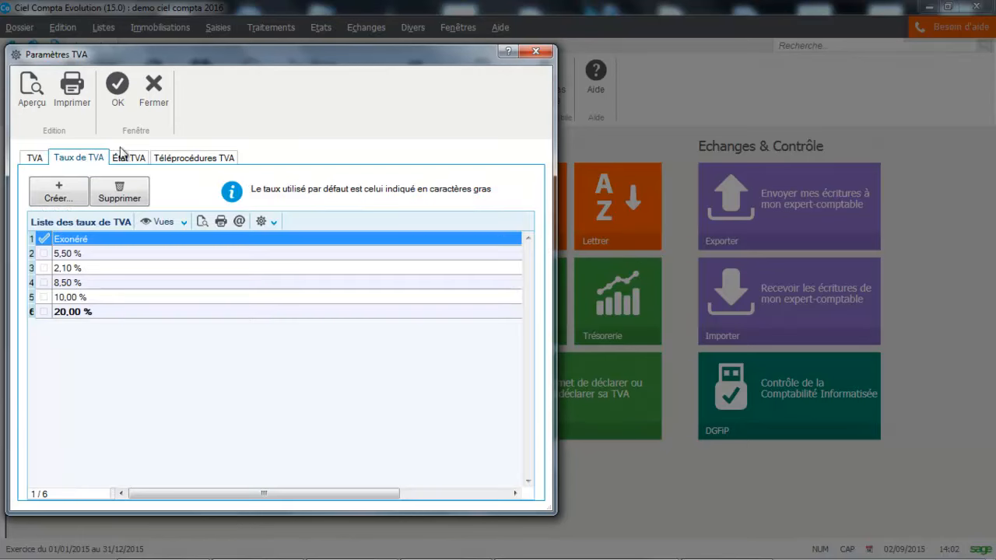
{"action": "left_click", "coordinate": [129, 161]}
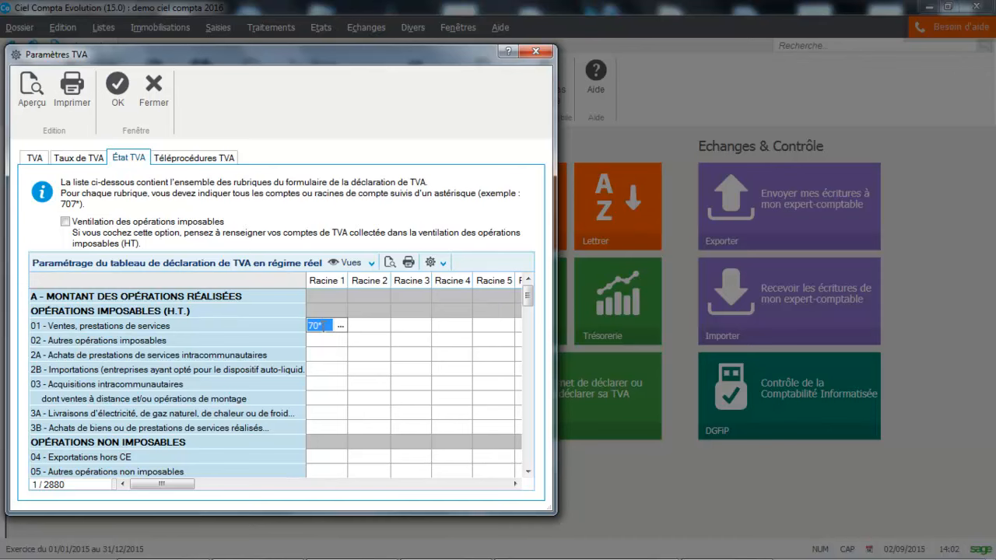
{"action": "left_click", "coordinate": [319, 328]}
{"action": "type", "text": "*"}
Check the account assigned to line 08 - Taux normal 20 % in the accounts list, leaving the assignment as it is.
{"action": "left_click", "coordinate": [528, 471]}
{"action": "left_click_drag", "start_coordinate": [528, 473], "coordinate": [529, 472]}
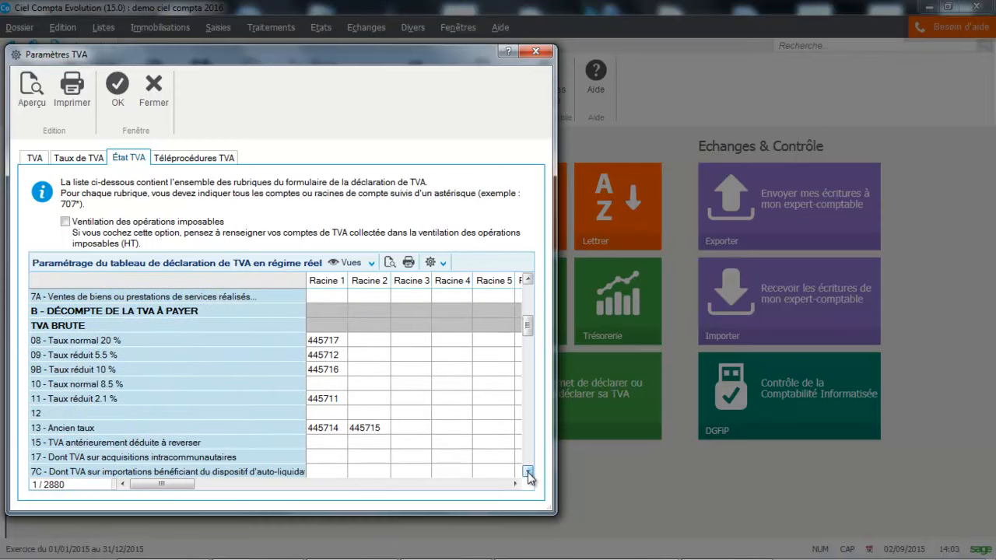
{"action": "left_click", "coordinate": [337, 346]}
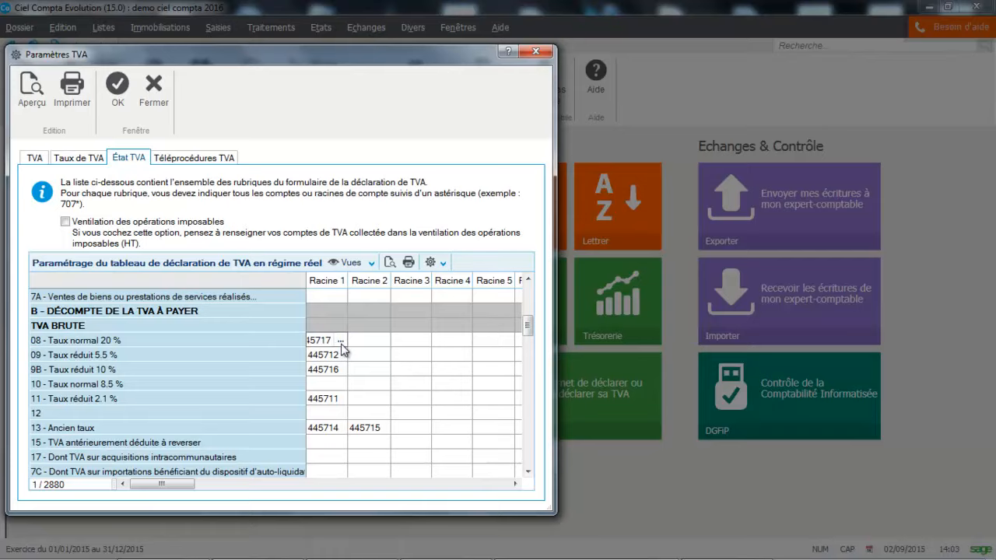
{"action": "left_click", "coordinate": [341, 344]}
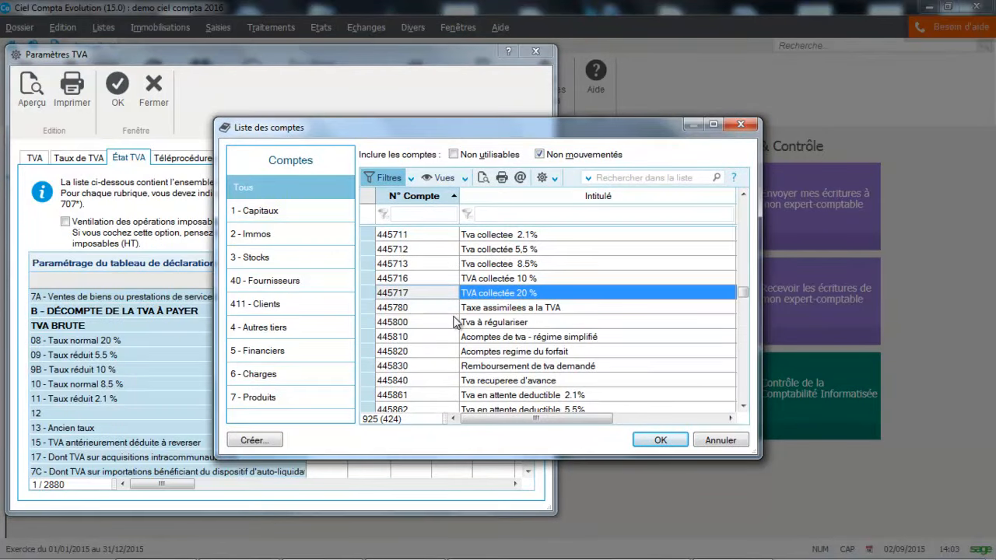
{"action": "left_click", "coordinate": [728, 441]}
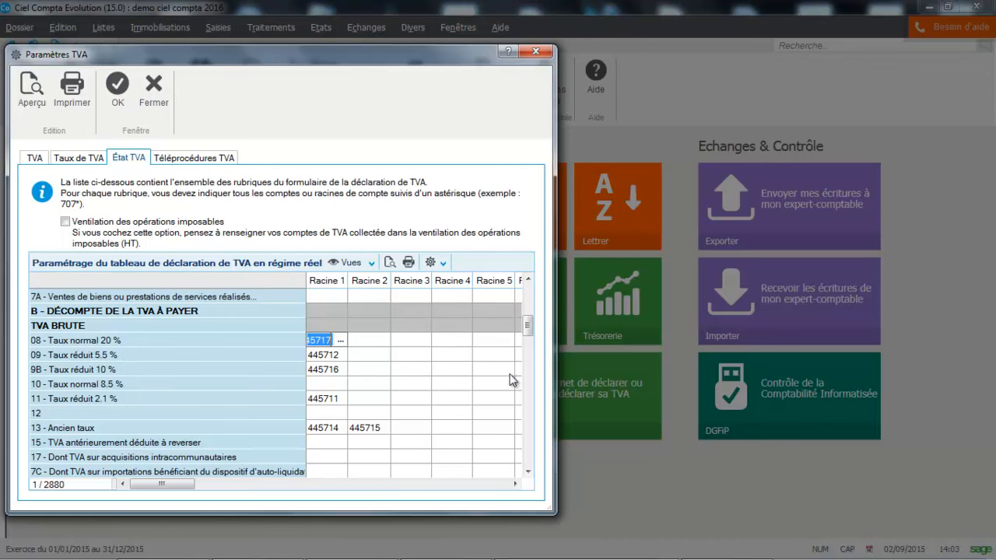
Examine the account roots assigned to the TVA DÉDUCTIBLE lines of the VAT declaration table.
{"action": "left_click", "coordinate": [527, 472]}
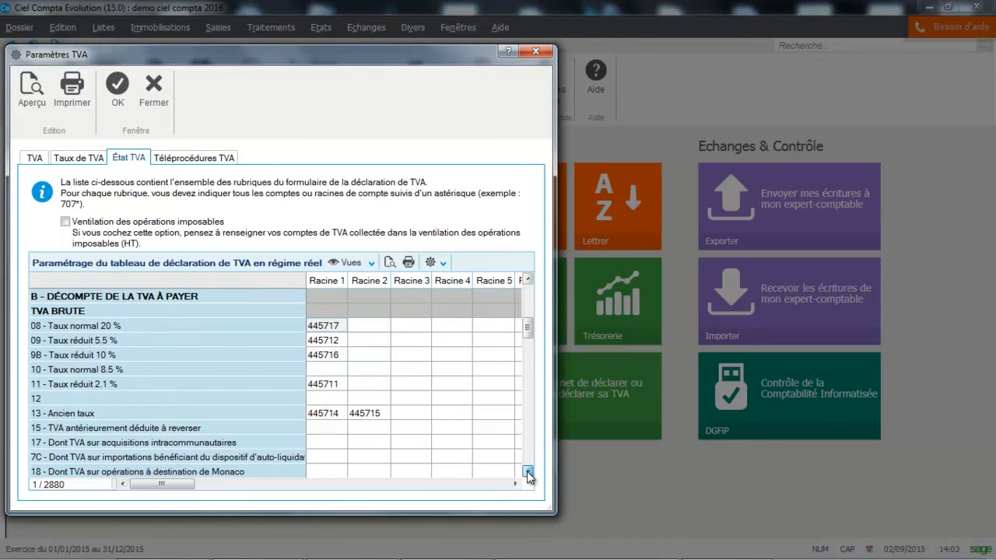
{"action": "left_click", "coordinate": [527, 472]}
{"action": "left_click", "coordinate": [527, 472]}
{"action": "left_click", "coordinate": [528, 473]}
{"action": "left_click", "coordinate": [527, 473]}
{"action": "left_click", "coordinate": [527, 472]}
{"action": "left_click", "coordinate": [527, 473]}
{"action": "left_click", "coordinate": [527, 472]}
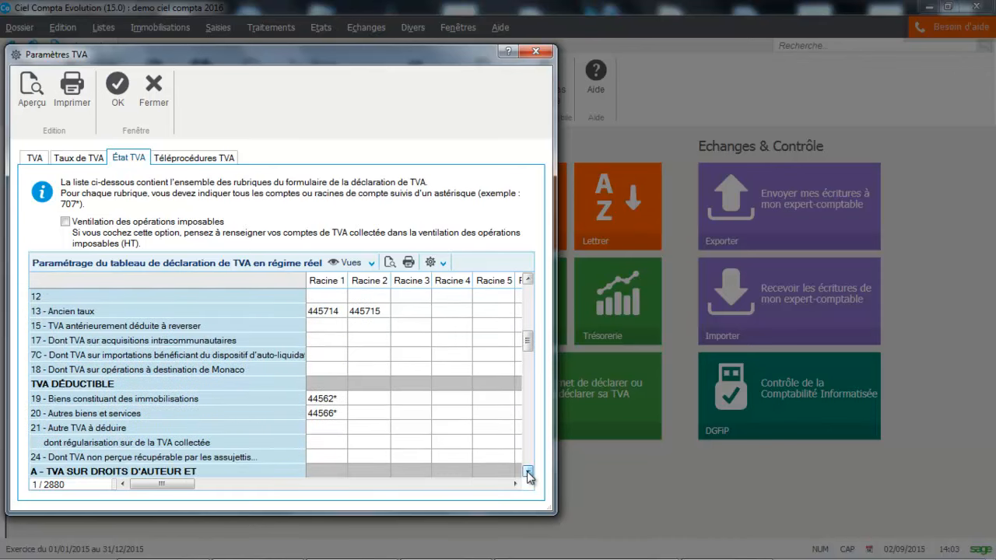
{"action": "left_click", "coordinate": [527, 472]}
{"action": "left_click", "coordinate": [528, 472]}
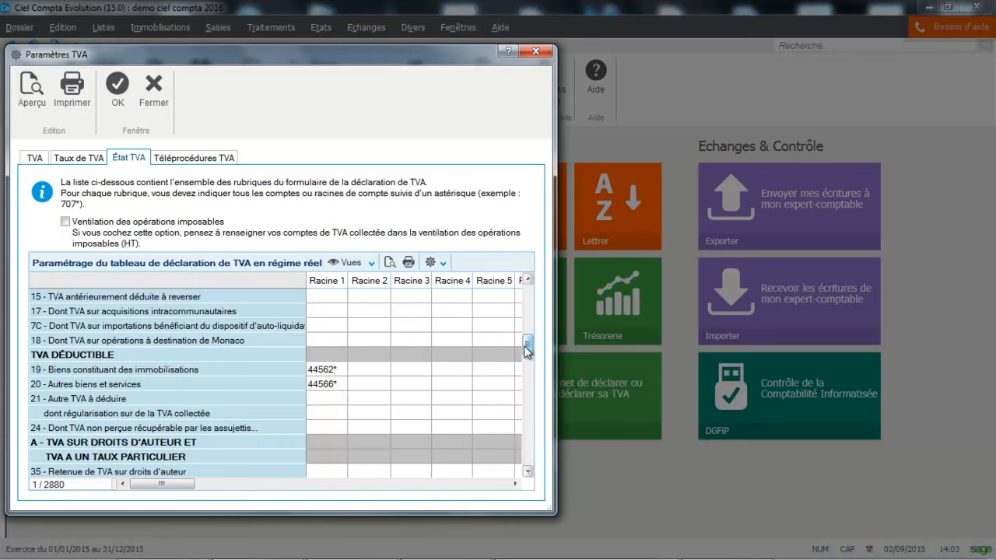
Return to the TVA BRUTE lines and look through the collected VAT accounts available for the 20 % rate.
{"action": "left_click_drag", "start_coordinate": [527, 350], "coordinate": [528, 326]}
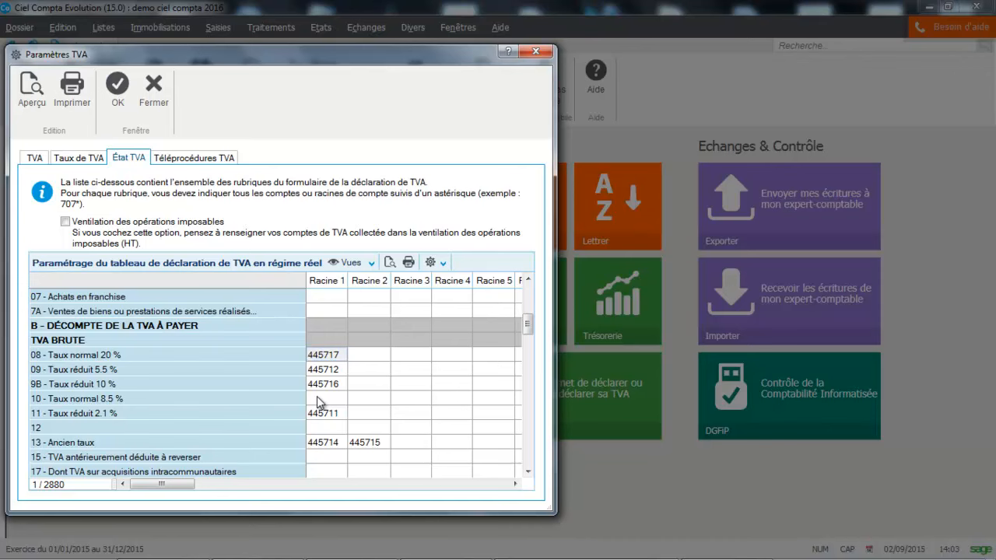
{"action": "left_click", "coordinate": [339, 357]}
{"action": "left_click", "coordinate": [340, 356]}
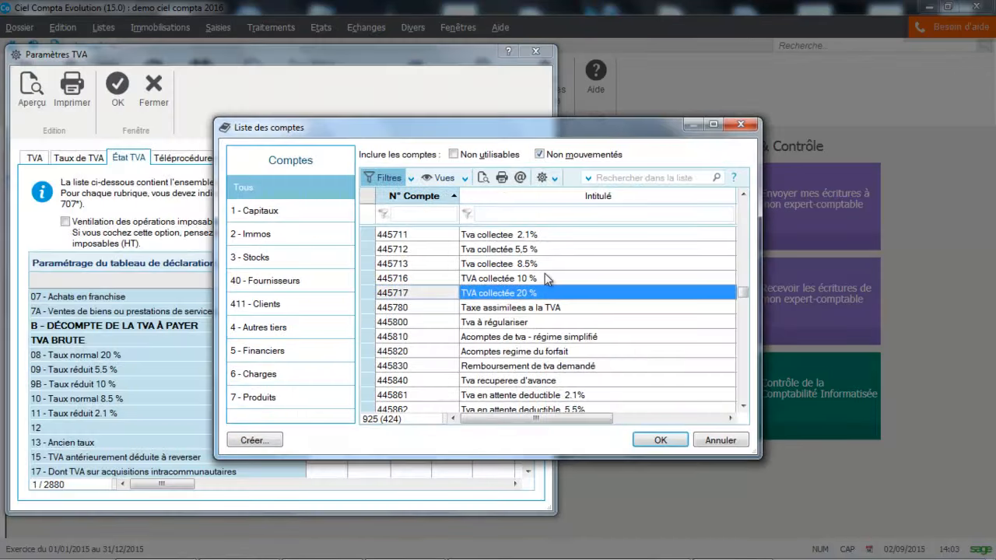
{"action": "left_click", "coordinate": [723, 440]}
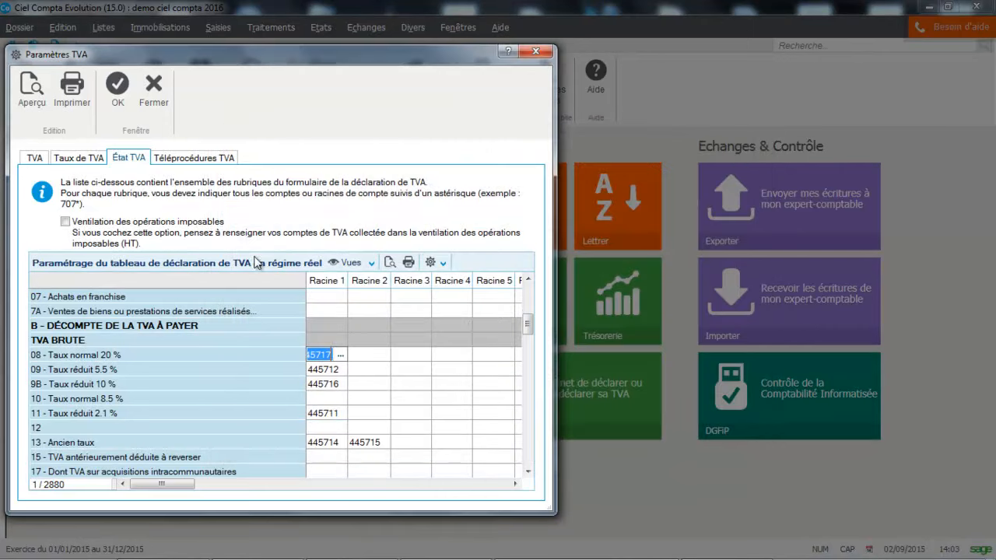
Review the Téléprocédures TVA settings and save the VAT parameters.
{"action": "left_click", "coordinate": [186, 159]}
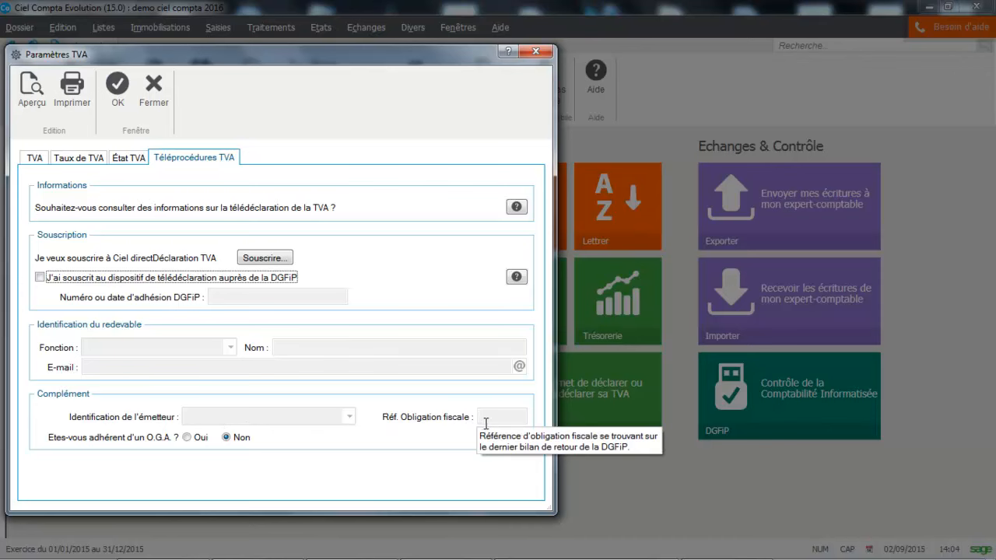
{"action": "left_click", "coordinate": [117, 86]}
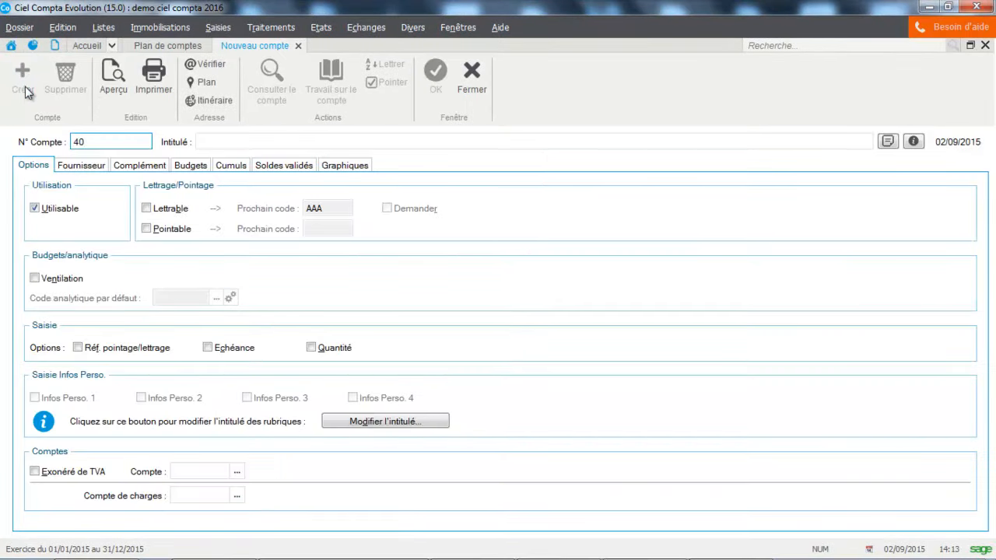
Give the new supplier account the number 401MICRO and the title MICRODIS.
{"action": "type", "text": "&"}
{"action": "key", "text": "BackSpace"}
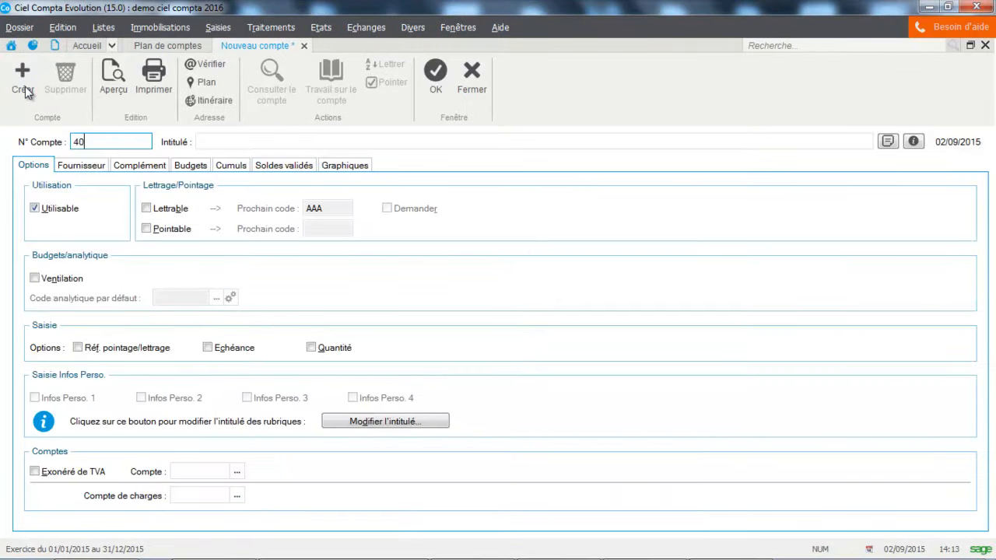
{"action": "key", "text": "Caps_Lock"}
{"action": "type", "text": "1MICRO"}
{"action": "key", "text": "Tab"}
{"action": "type", "text": "MICRODIS"}
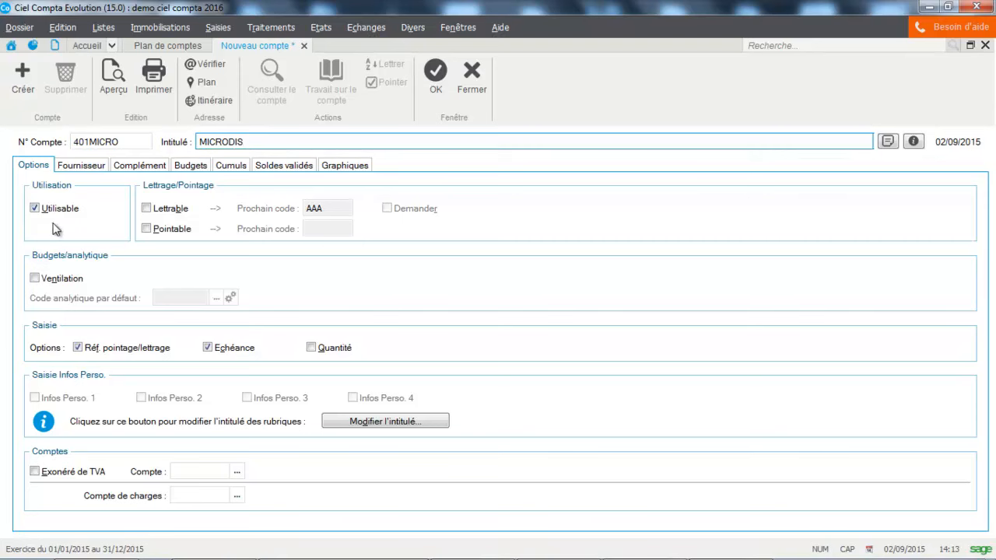
Set the supplier's VAT management to Sur les encaissements and save the account.
{"action": "left_click", "coordinate": [81, 167]}
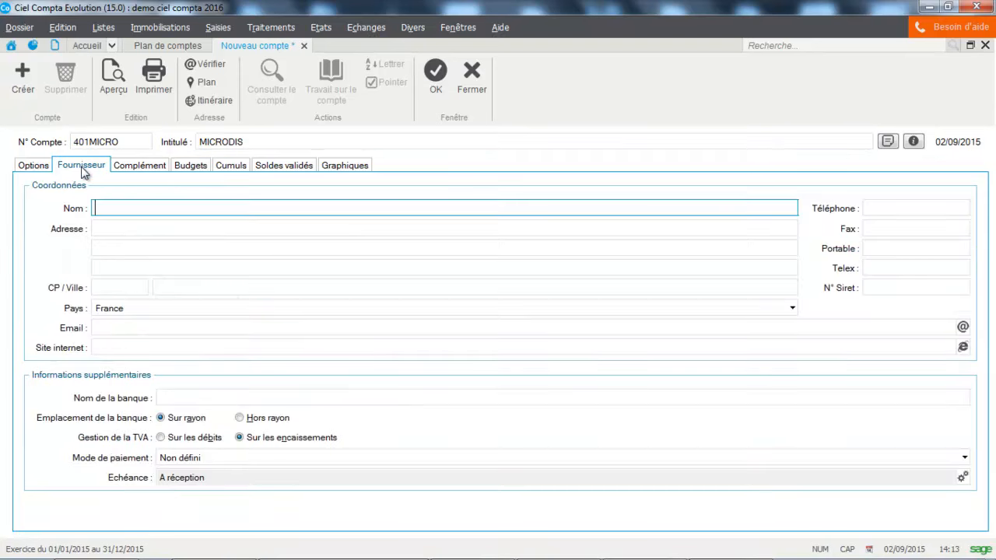
{"action": "left_click", "coordinate": [239, 438]}
{"action": "mouse_move", "coordinate": [284, 435]}
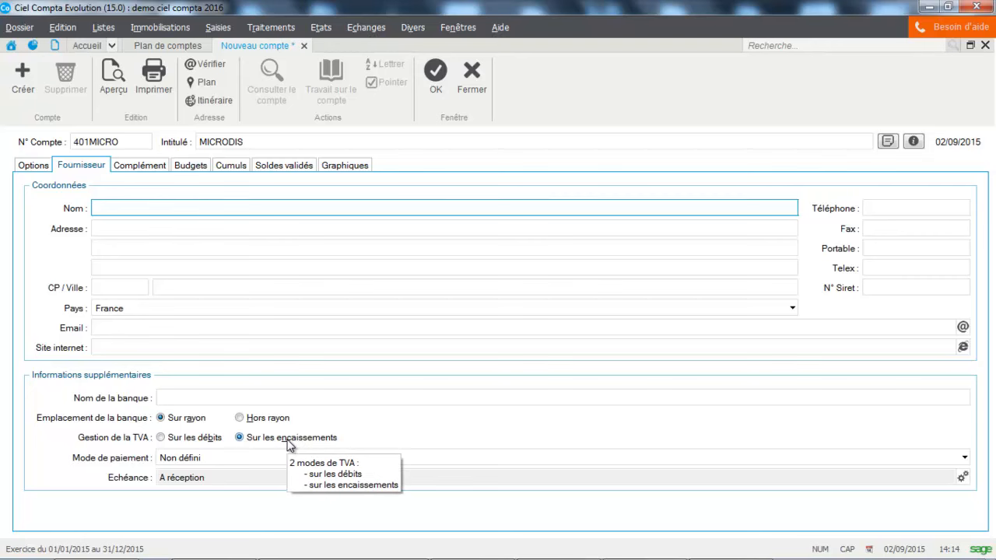
{"action": "left_click", "coordinate": [436, 89]}
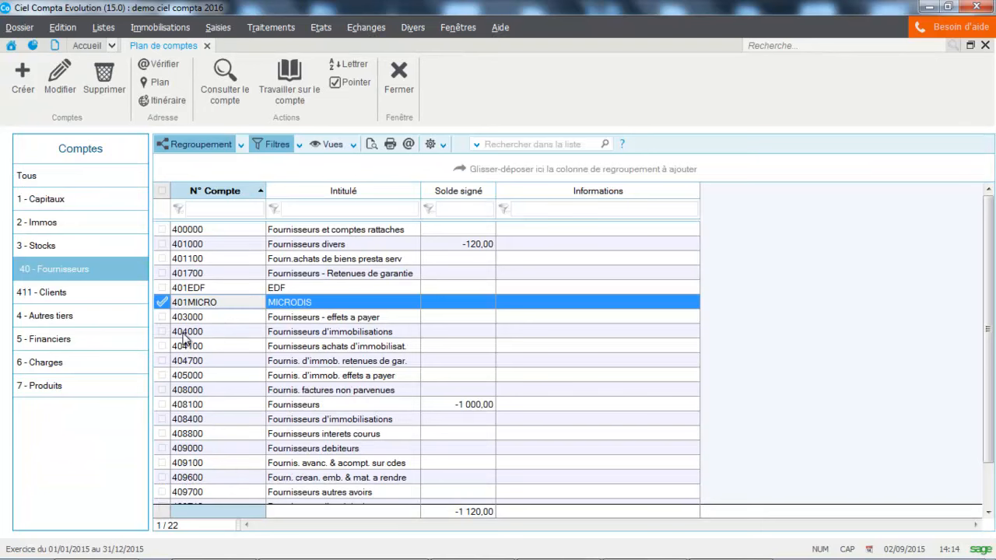
Create a customer account numbered 411 plus the customer's surname, title it with that surname, check its Client details and save it.
{"action": "left_click", "coordinate": [24, 90]}
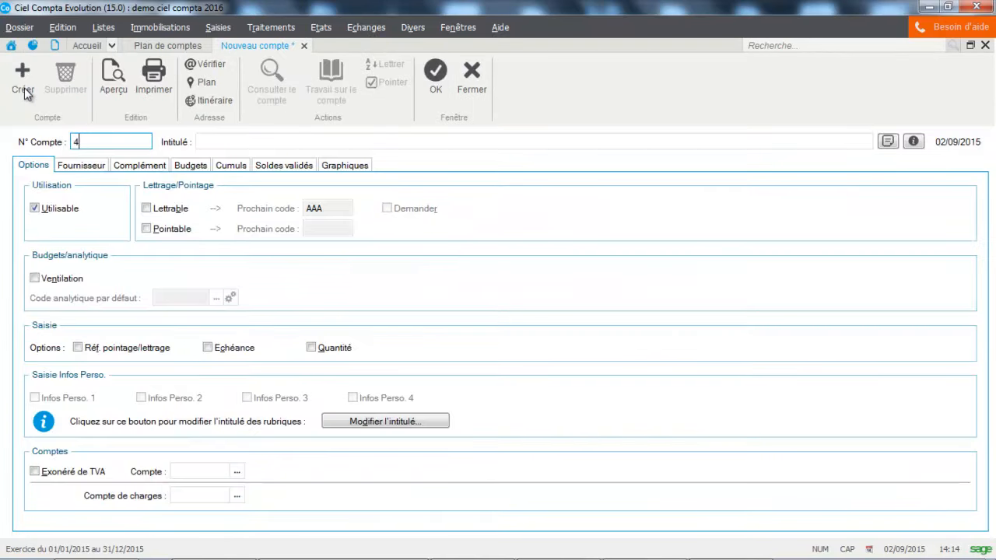
{"action": "type", "text": "11MARTIN"}
{"action": "key", "text": "Tab"}
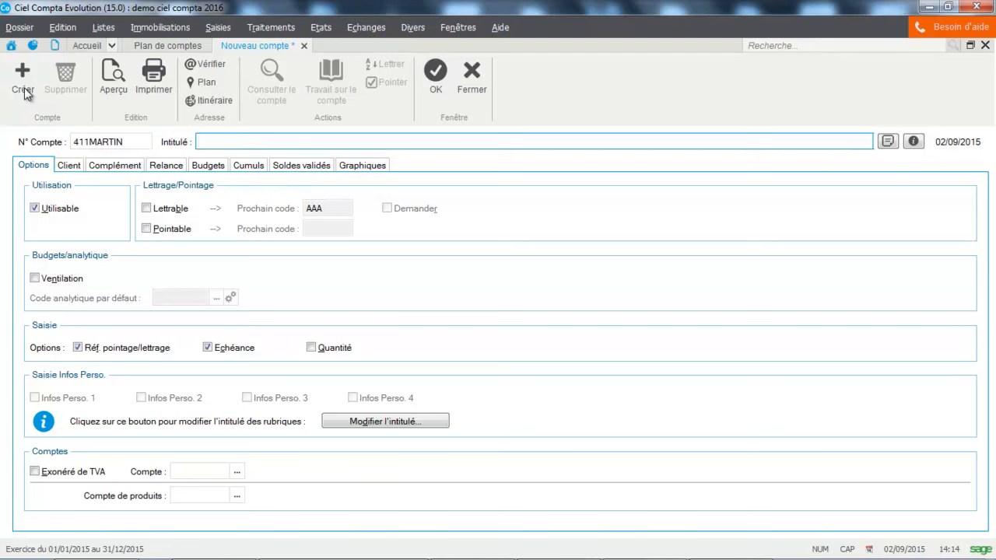
{"action": "type", "text": "MARTIN"}
{"action": "left_click", "coordinate": [68, 165]}
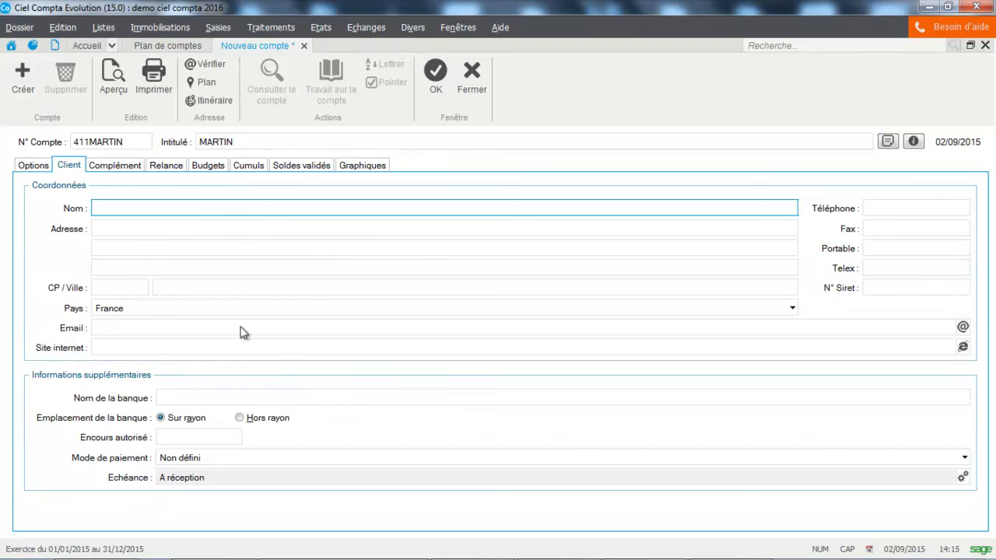
{"action": "left_click", "coordinate": [437, 88]}
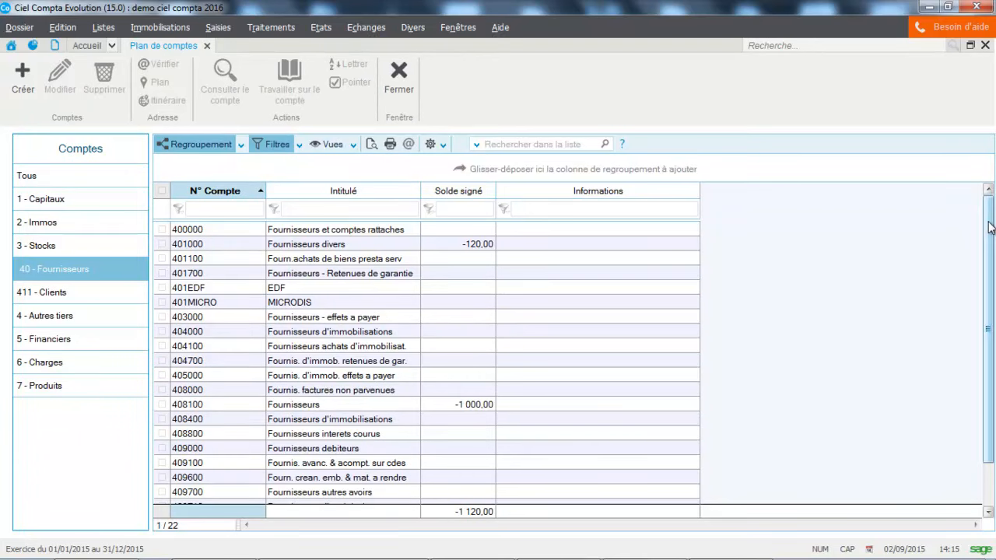
Among the 4 - Autres tiers accounts, examine the VAT type and default rate of account 445667 TVA déductible 20 %.
{"action": "left_click", "coordinate": [44, 319]}
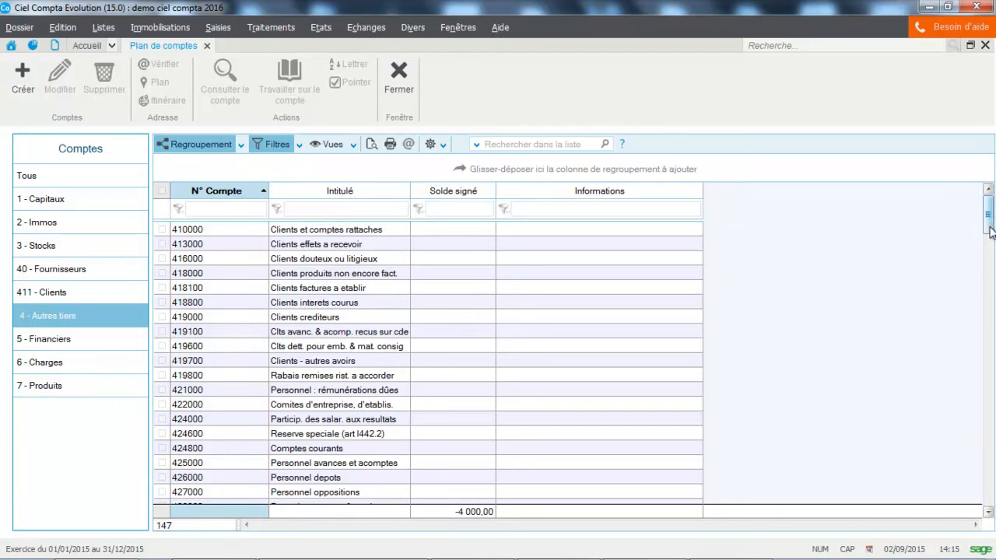
{"action": "left_click_drag", "start_coordinate": [990, 226], "coordinate": [990, 243]}
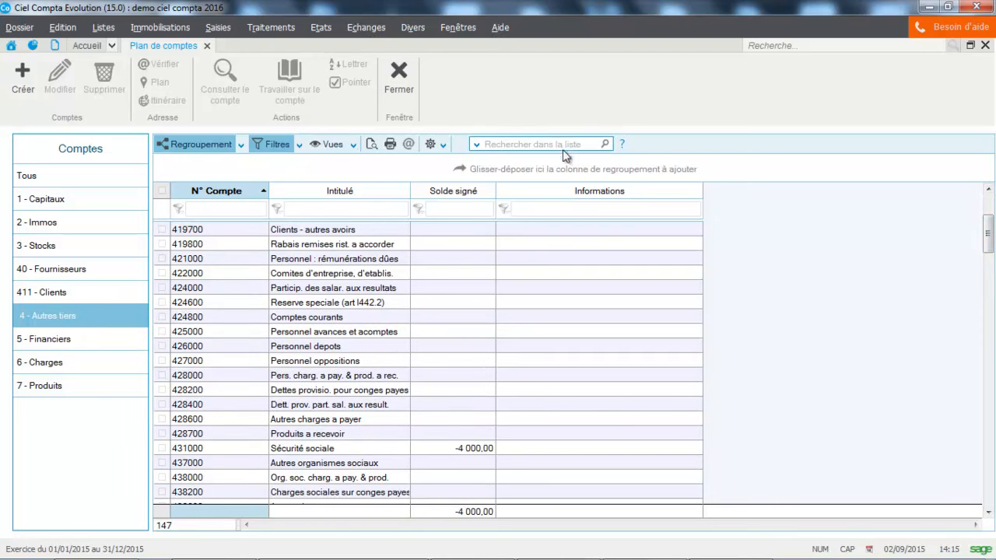
{"action": "left_click_drag", "start_coordinate": [988, 243], "coordinate": [990, 320]}
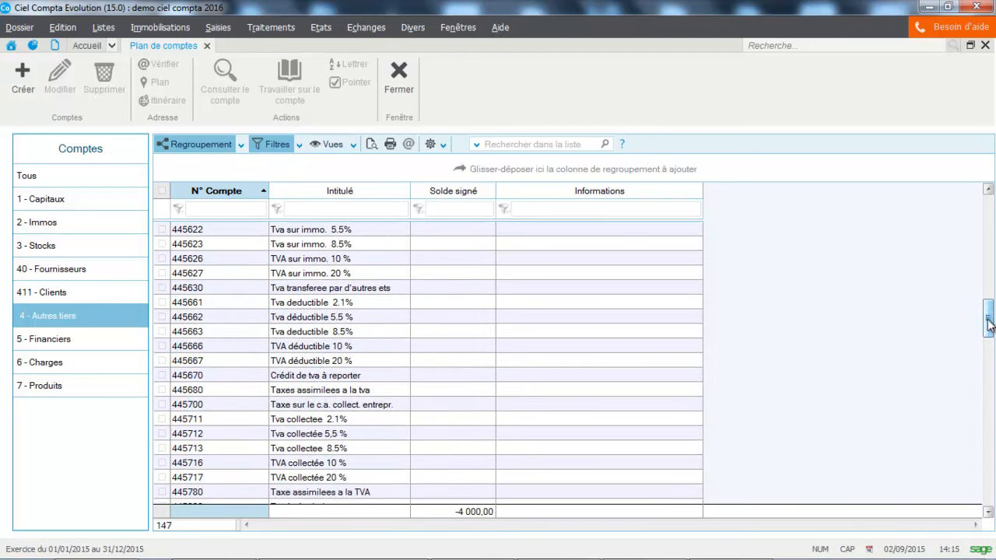
{"action": "double_click", "coordinate": [280, 364]}
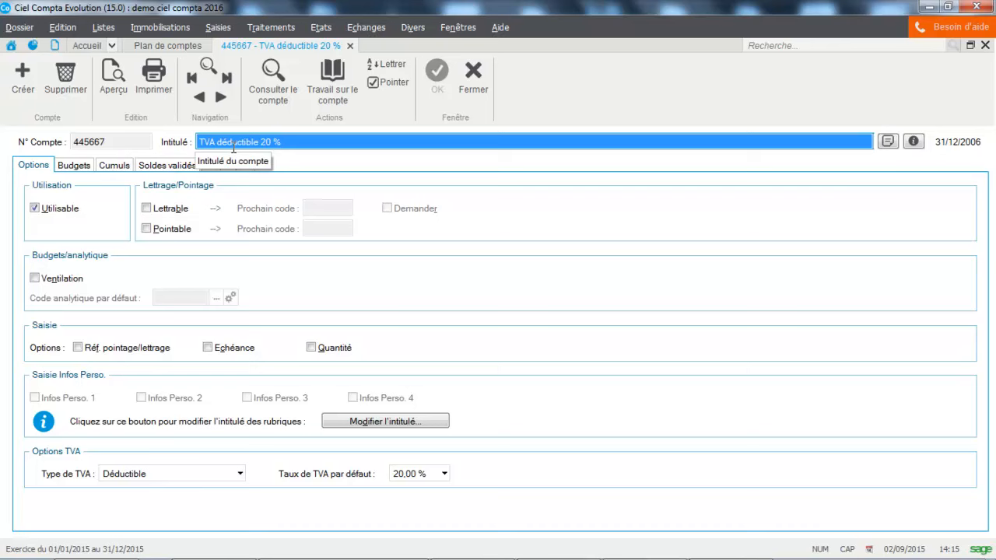
{"action": "left_click", "coordinate": [470, 84]}
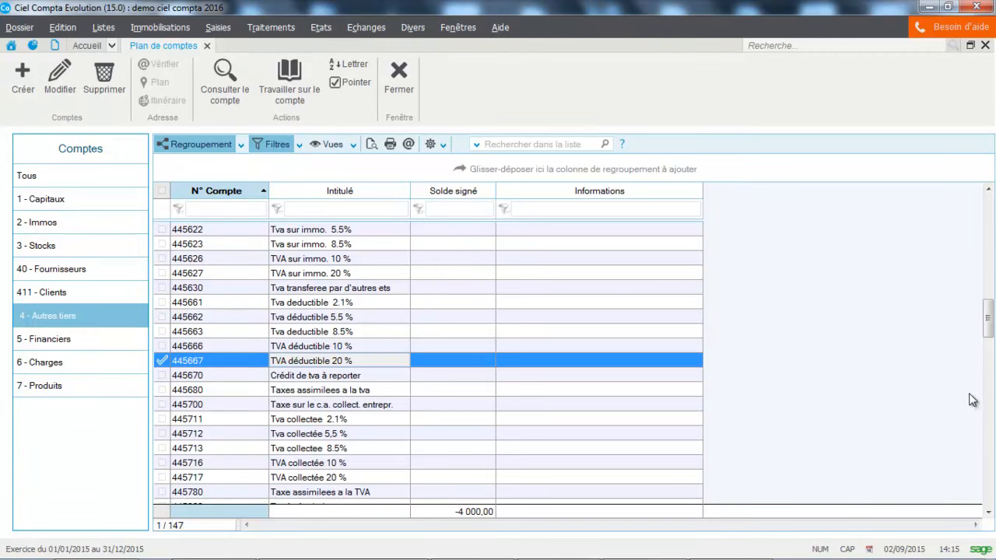
Examine the VAT type and default rate of account 445867 TVA en attente déductible 20 %.
{"action": "left_click_drag", "start_coordinate": [990, 331], "coordinate": [991, 369]}
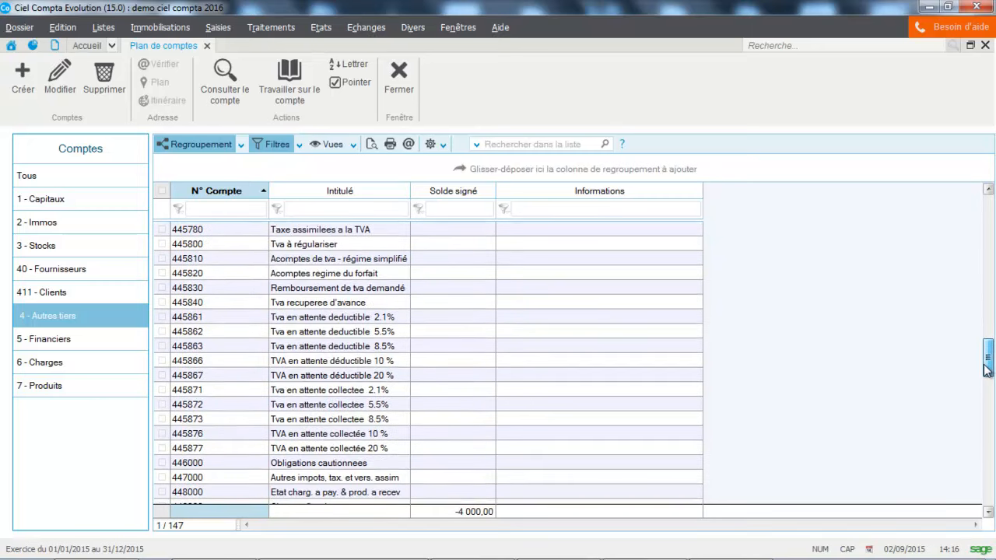
{"action": "double_click", "coordinate": [382, 377]}
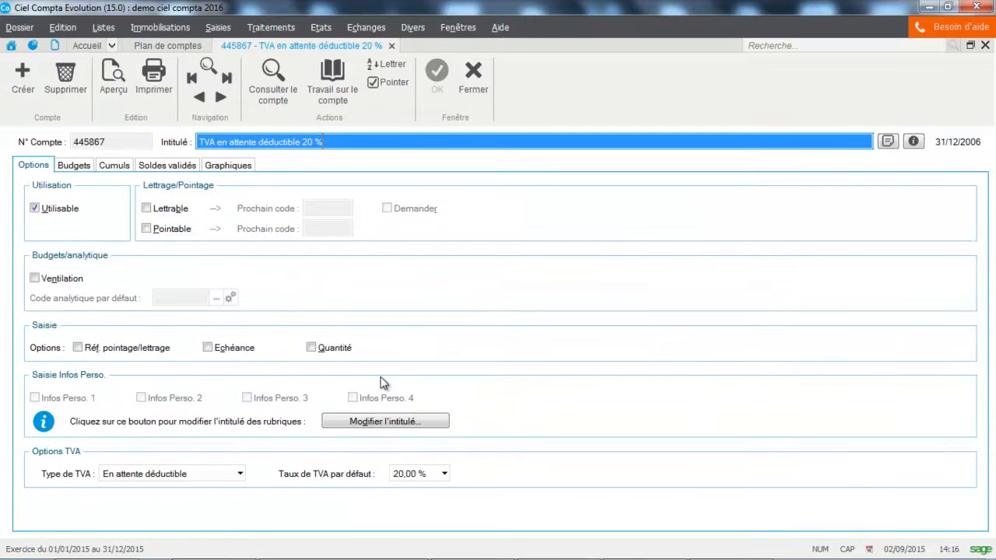
{"action": "left_click", "coordinate": [471, 89]}
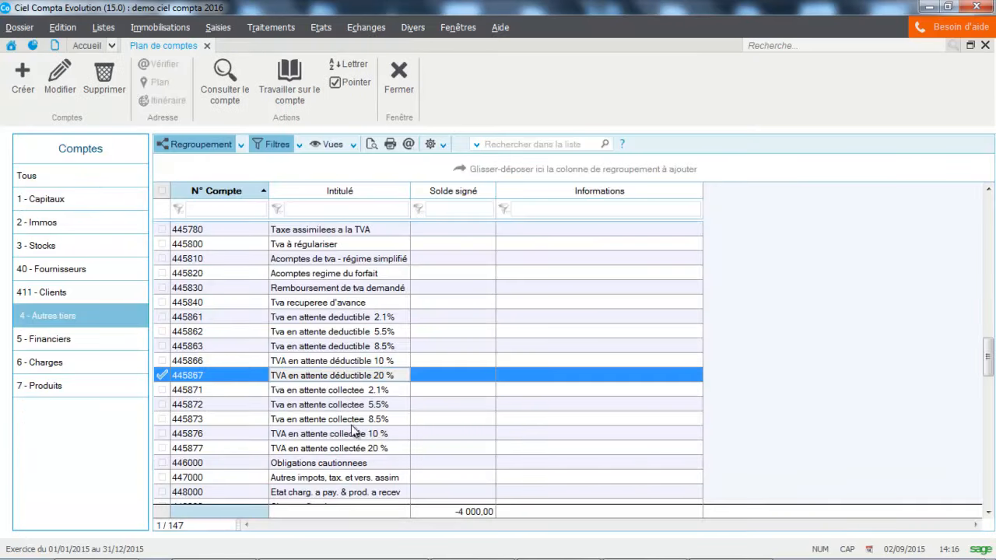
Examine the VAT type and default rate of account 445877 TVA en attente collectée 20 %.
{"action": "left_click", "coordinate": [383, 450]}
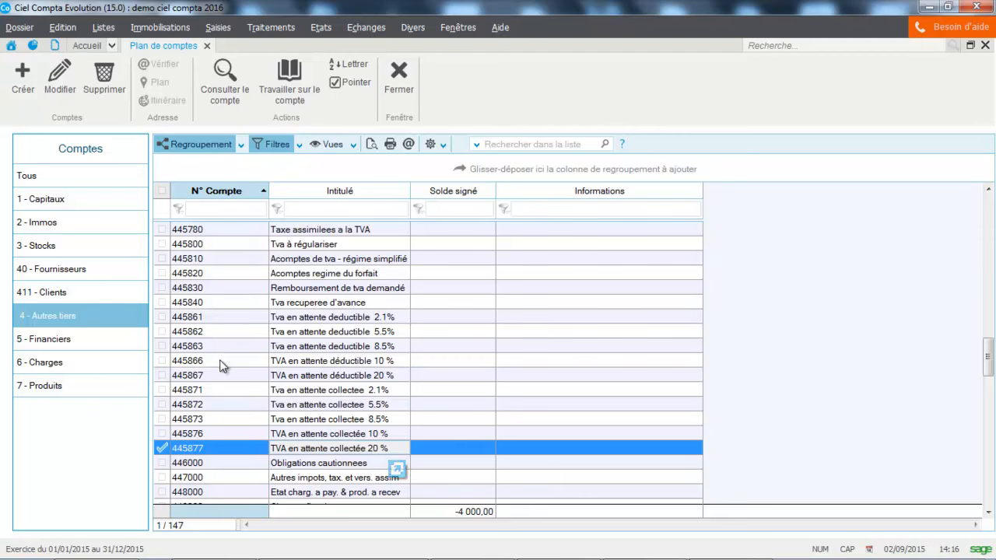
{"action": "double_click", "coordinate": [309, 450]}
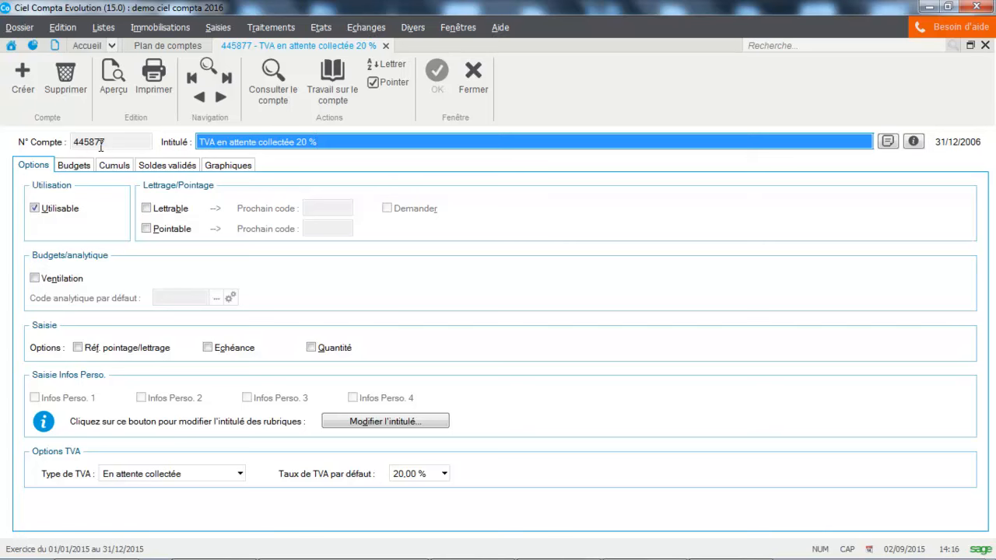
{"action": "left_click", "coordinate": [479, 83]}
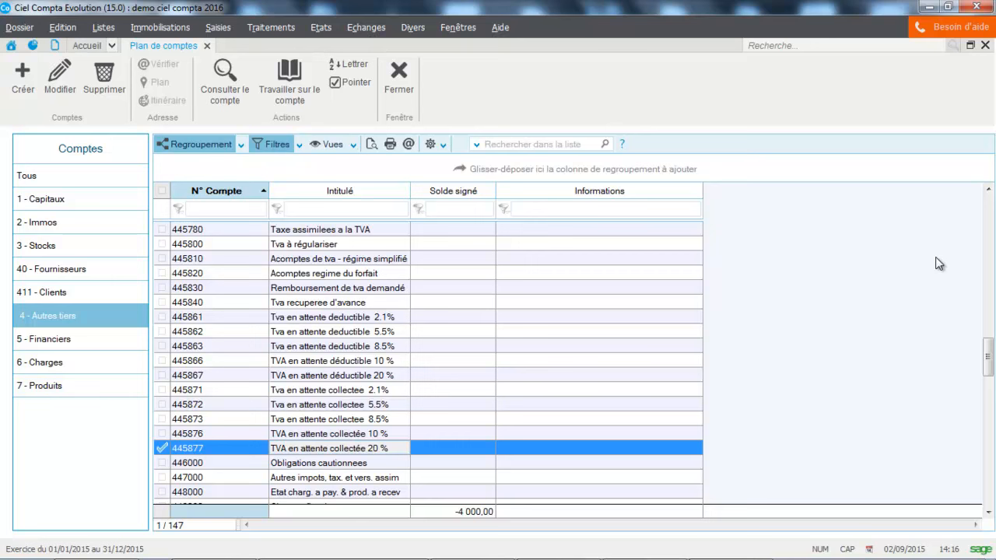
Search the chart of accounts for 44571 to look at the TVA collectée accounts, and close the chart.
{"action": "left_click_drag", "start_coordinate": [989, 362], "coordinate": [989, 335]}
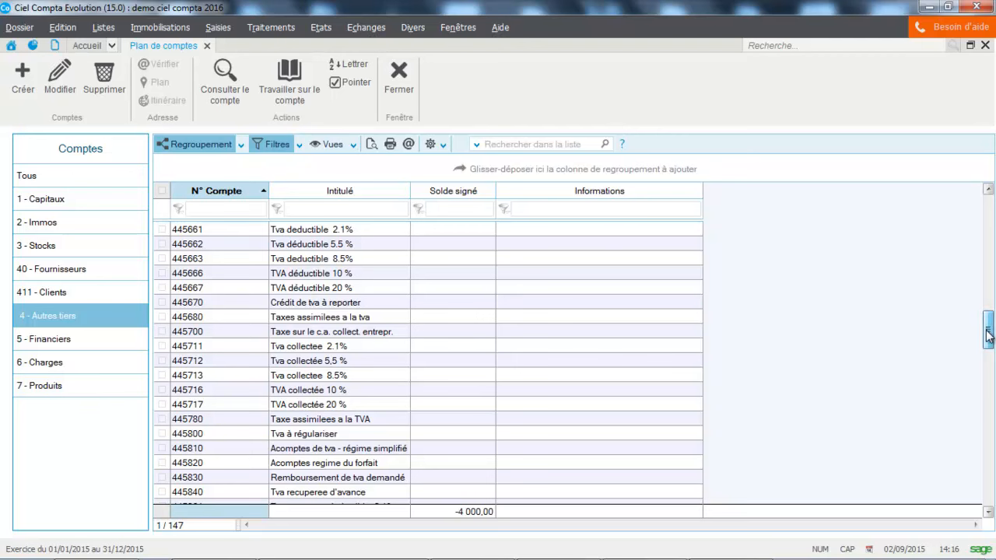
{"action": "left_click", "coordinate": [514, 141]}
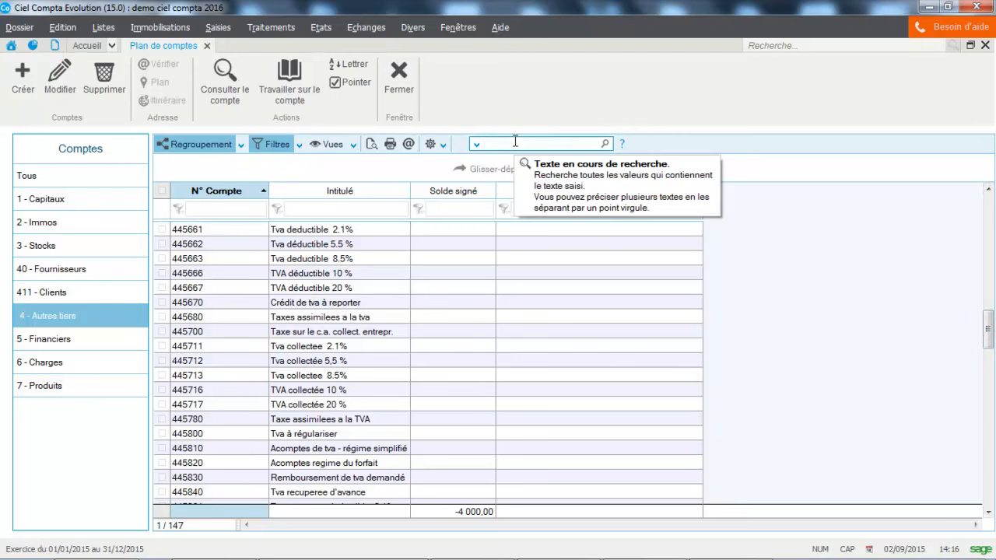
{"action": "type", "text": "44571"}
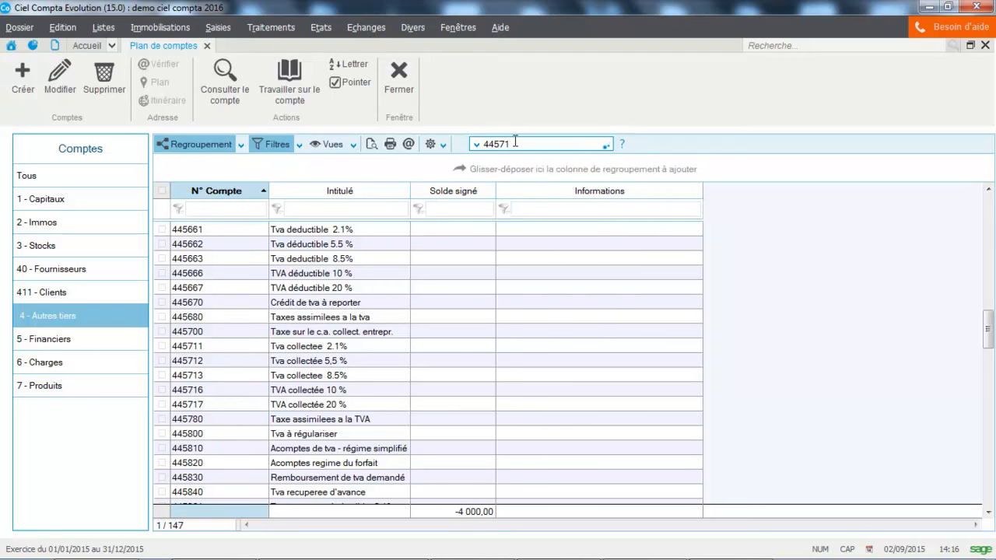
{"action": "key", "text": "Return"}
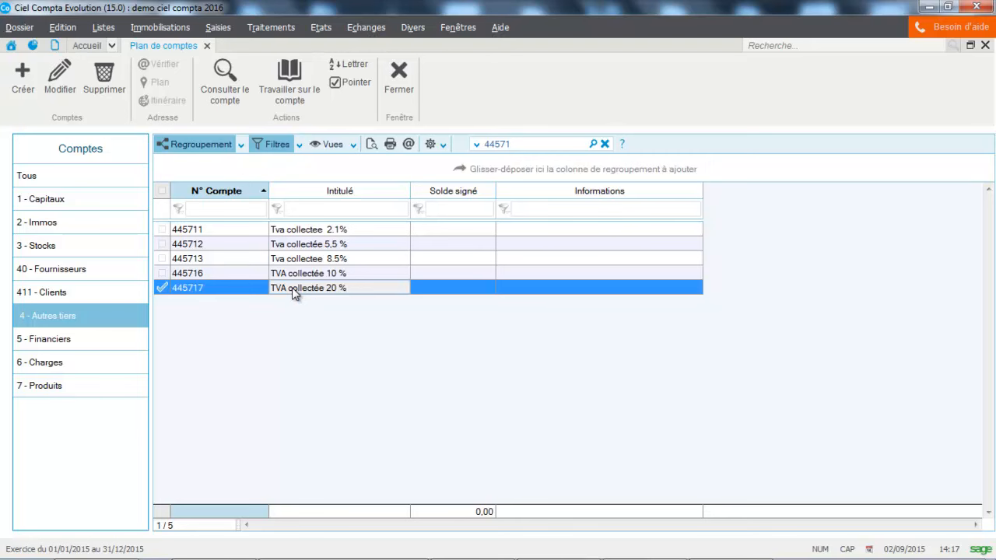
{"action": "left_click", "coordinate": [399, 82]}
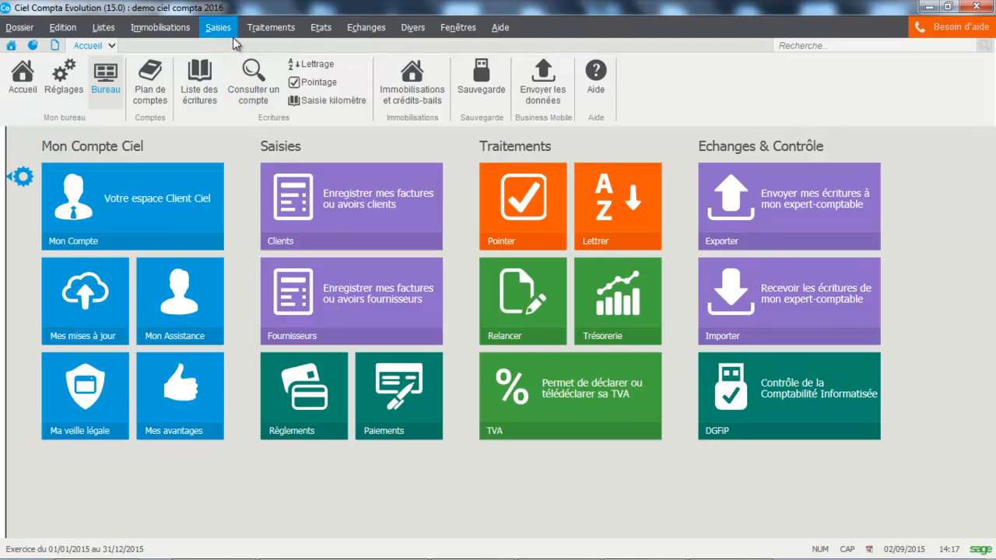
Review the list of accounting entries for all journals from 01/01/2015 to 31/12/2015, and close it.
{"action": "left_click", "coordinate": [104, 28]}
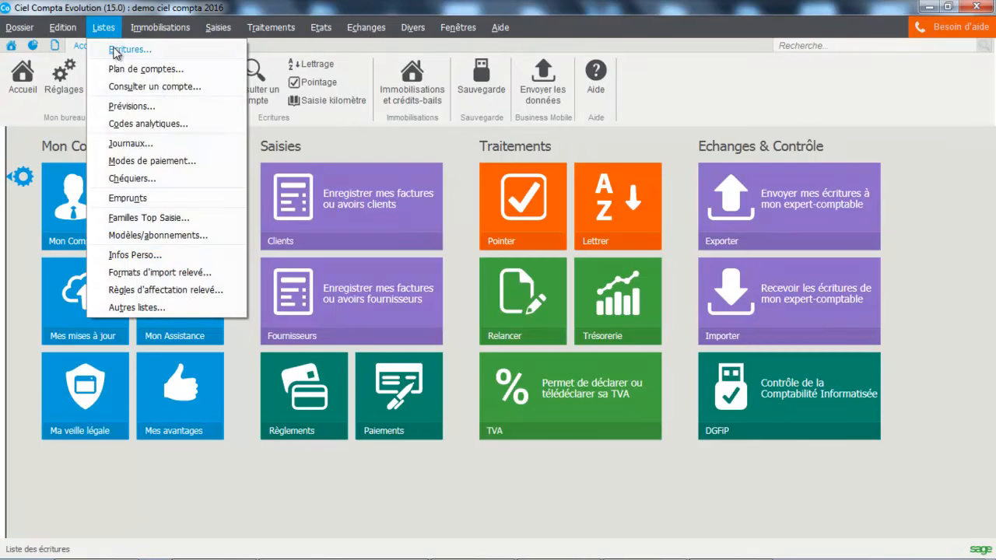
{"action": "left_click", "coordinate": [115, 50]}
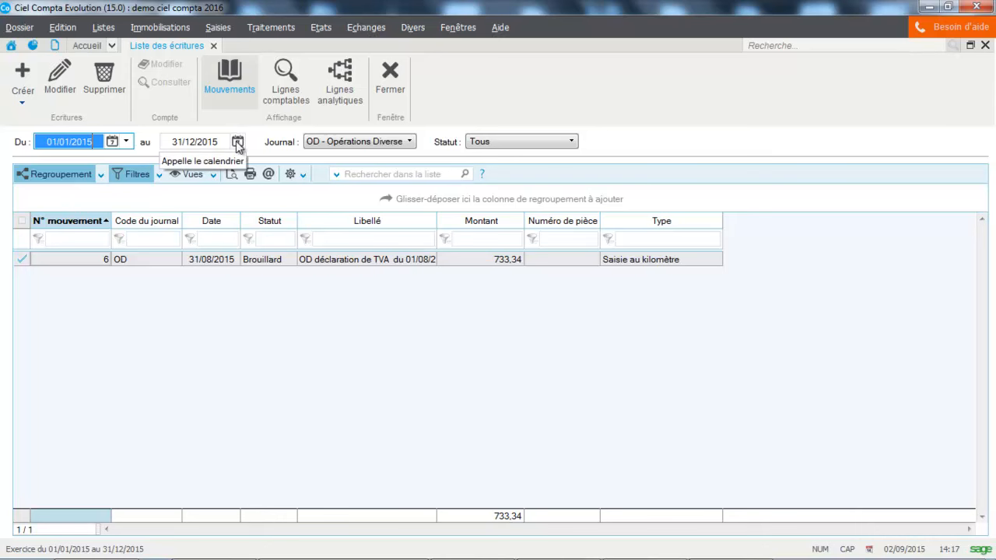
{"action": "left_click", "coordinate": [354, 144]}
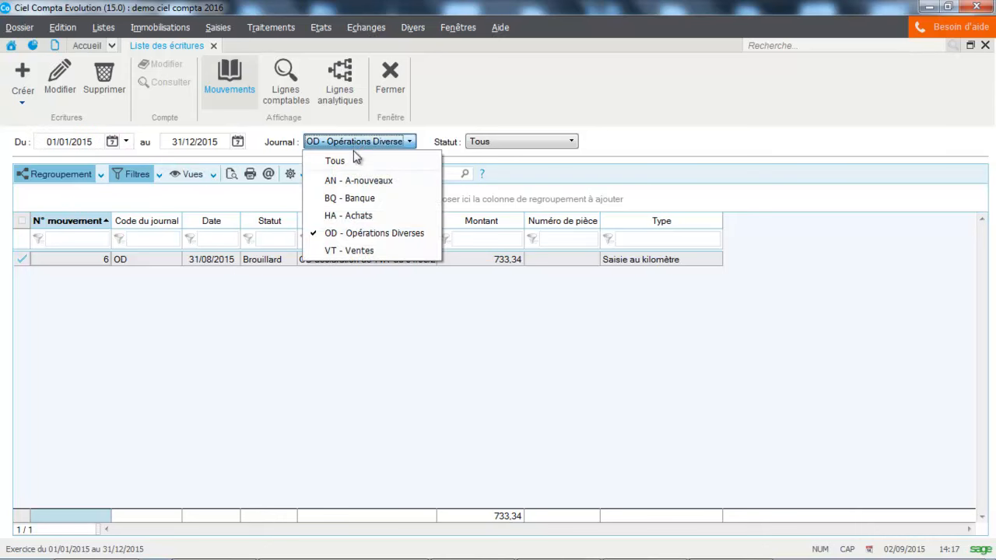
{"action": "left_click", "coordinate": [350, 160]}
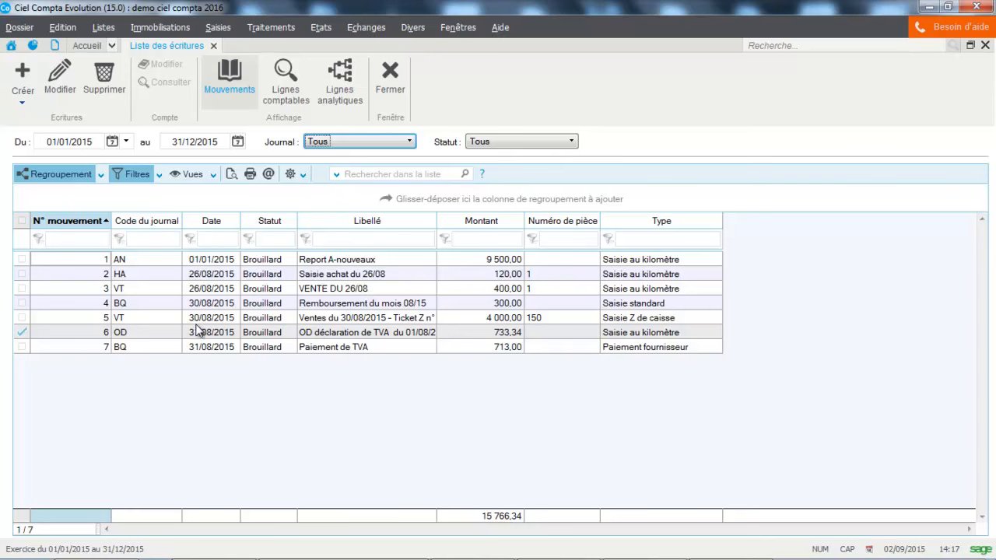
{"action": "left_click", "coordinate": [392, 78]}
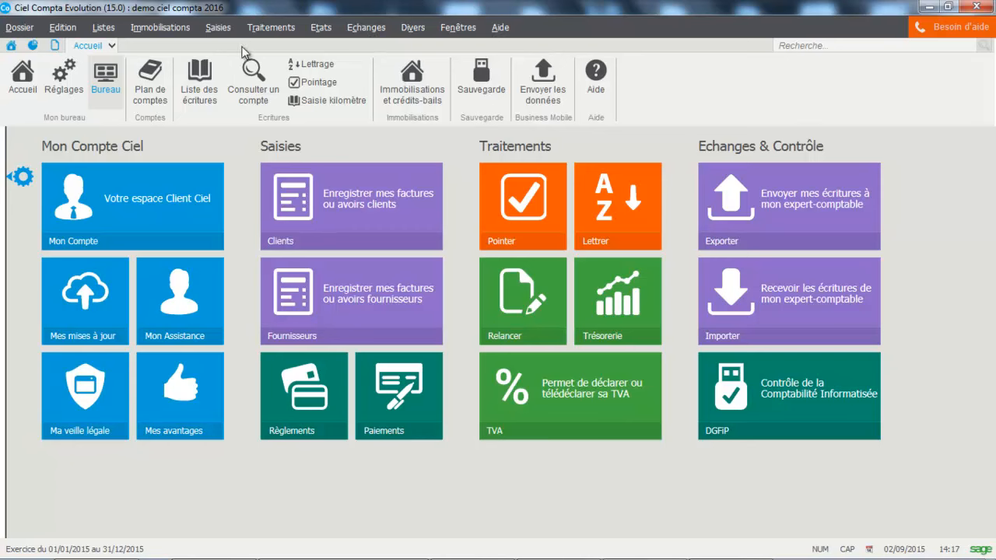
Start a customer invoice in the VT sales journal and select the named customer's 411 account.
{"action": "left_click", "coordinate": [220, 28]}
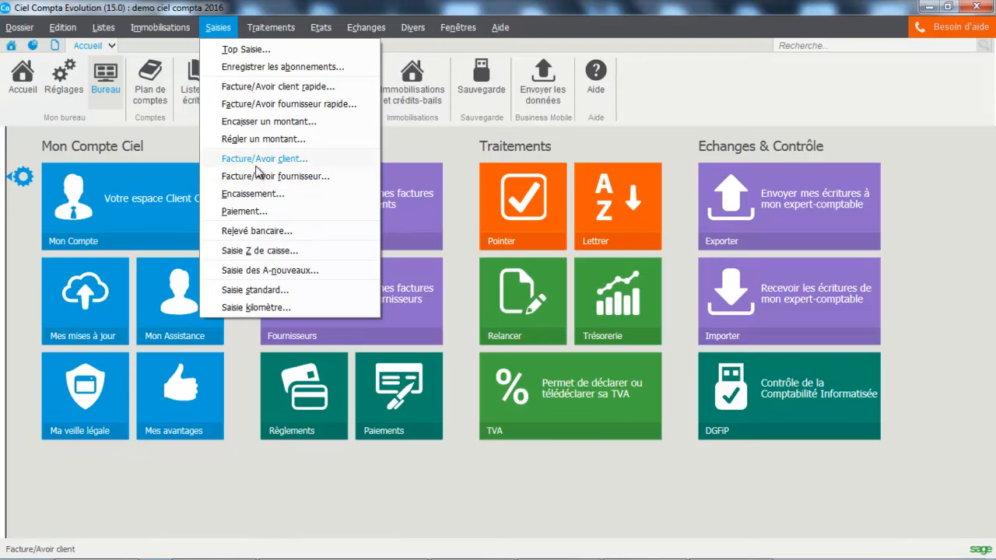
{"action": "left_click", "coordinate": [256, 159]}
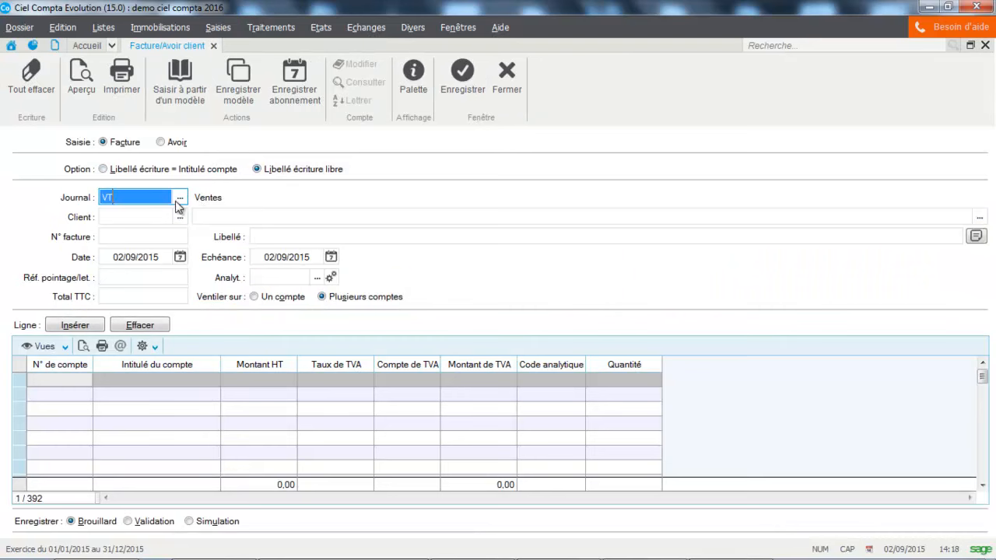
{"action": "left_click", "coordinate": [133, 220]}
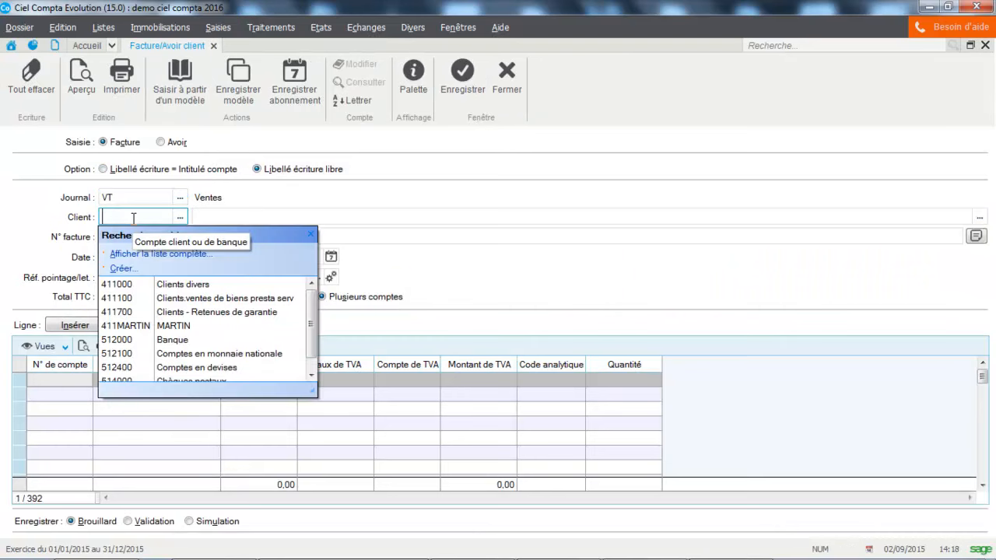
{"action": "type", "text": "'"}
{"action": "key", "text": "BackSpace"}
{"action": "key", "text": "Caps_Lock"}
{"action": "type", "text": "411000"}
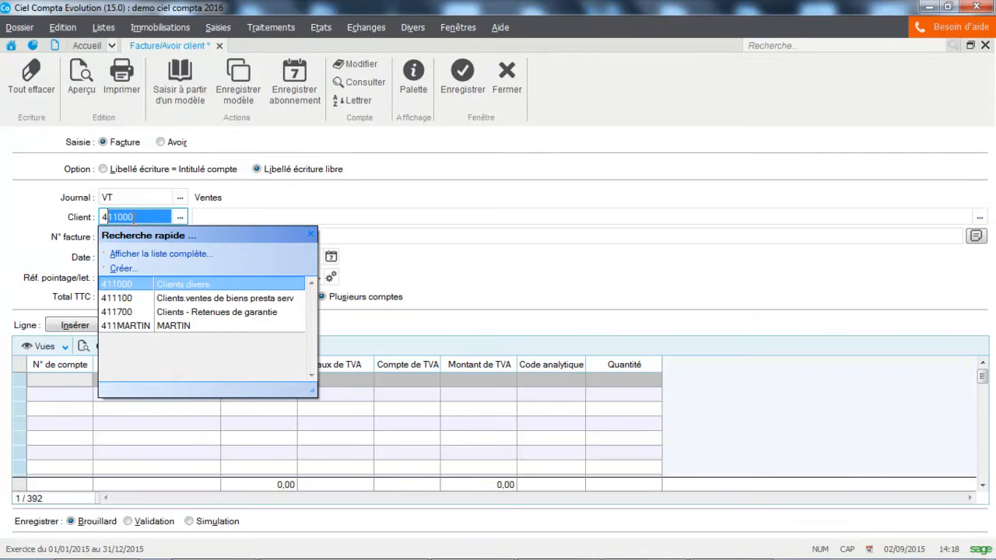
{"action": "left_click", "coordinate": [166, 325]}
Enter invoice number 222 and replace the default label with Formation CIEL.
{"action": "type", "text": "222"}
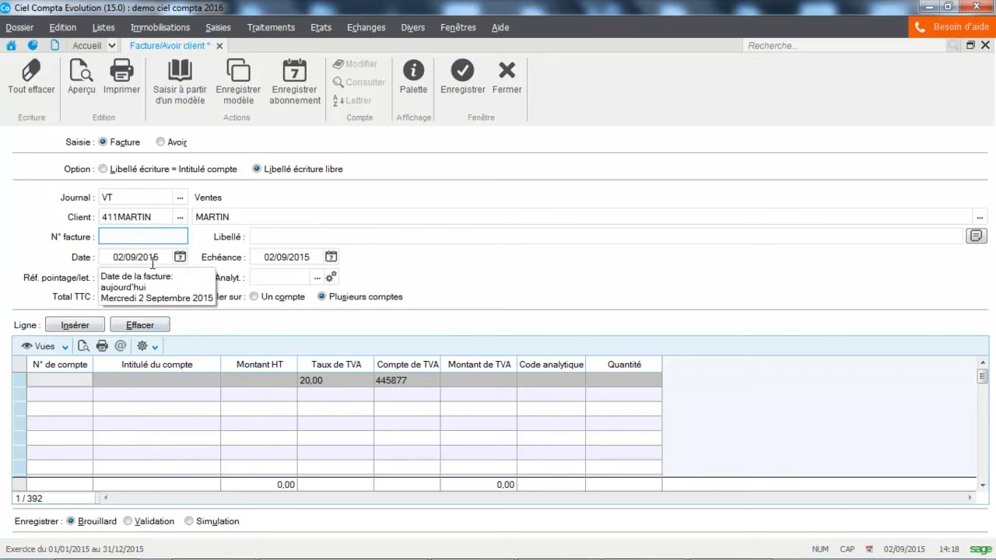
{"action": "key", "text": "Tab"}
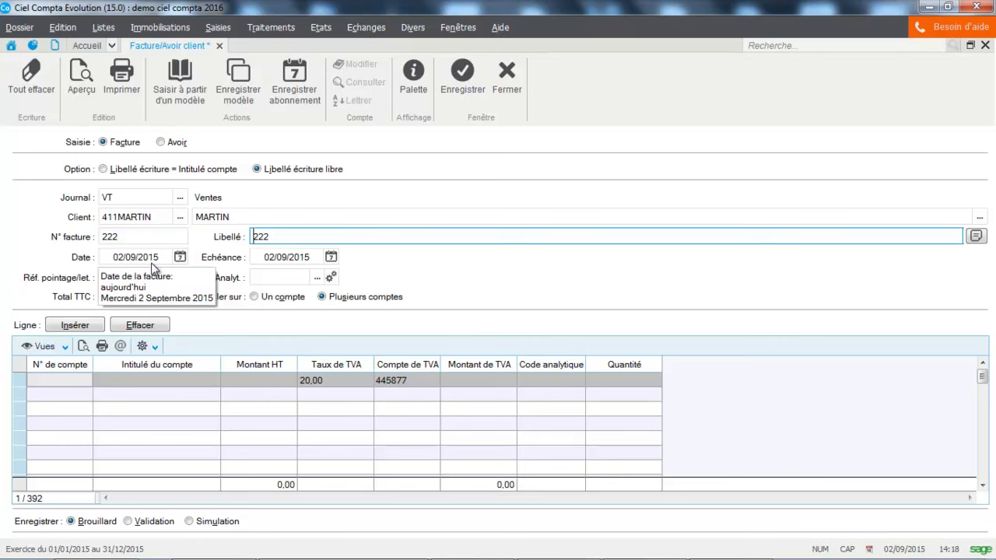
{"action": "key", "text": "Delete"}
{"action": "key", "text": "Delete"}
{"action": "key", "text": "Delete"}
{"action": "type", "text": "Formation"}
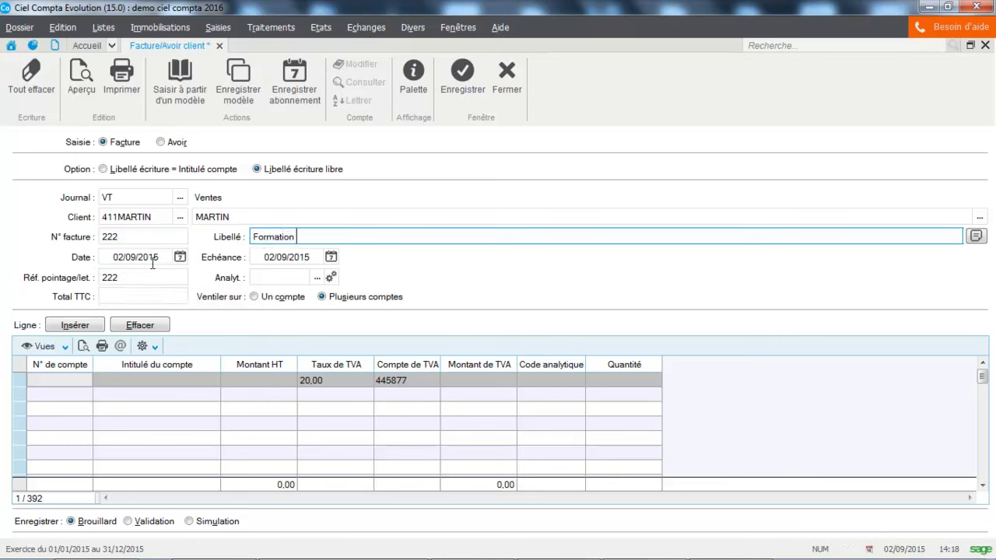
{"action": "key", "text": "Caps_Lock"}
{"action": "type", "text": "CIEL"}
{"action": "key", "text": "Tab"}
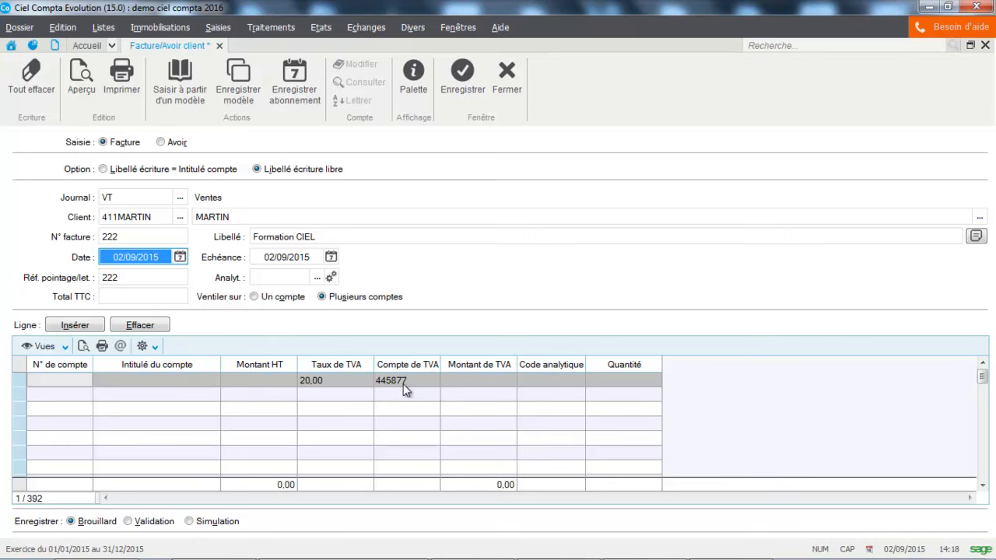
Allocate the customer invoice's first line to account 706000 Prestations de services and try to record the invoice.
{"action": "left_click", "coordinate": [67, 381]}
{"action": "type", "text": "706000"}
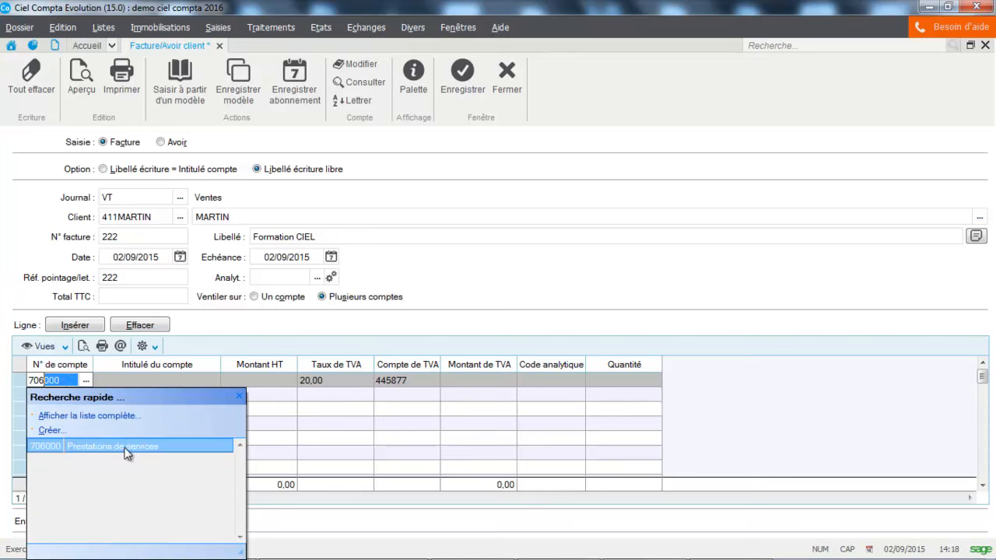
{"action": "left_click", "coordinate": [127, 447]}
{"action": "key", "text": "Tab"}
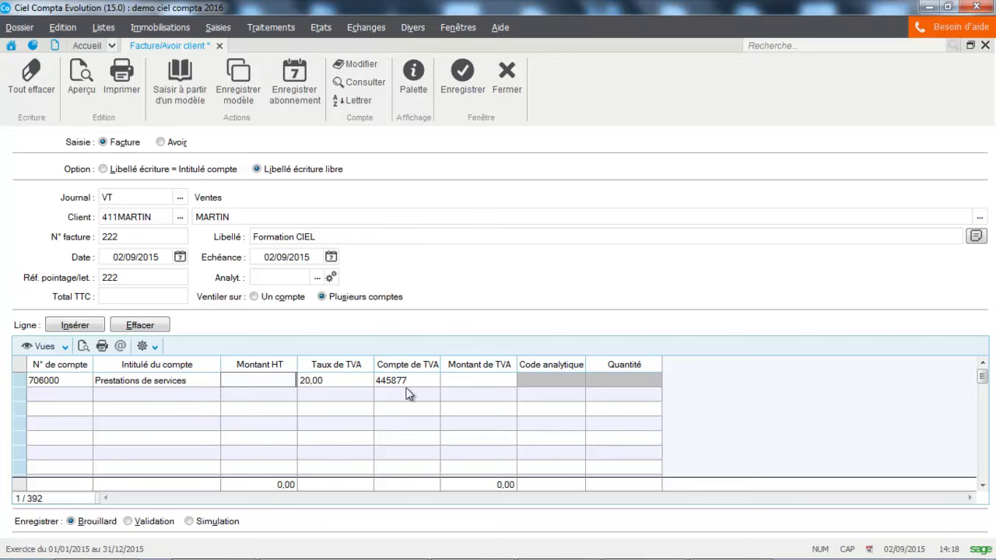
{"action": "left_click", "coordinate": [472, 89]}
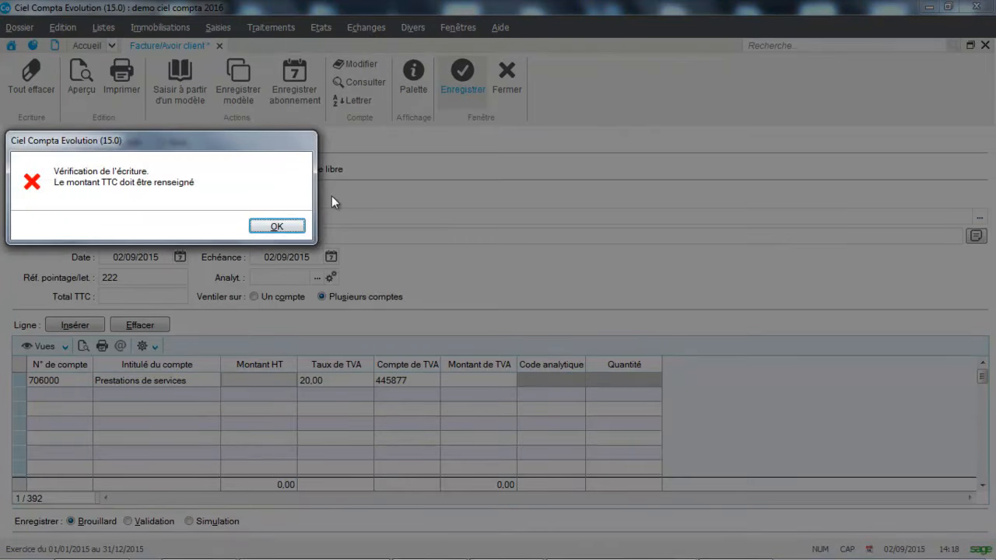
{"action": "left_click", "coordinate": [276, 225]}
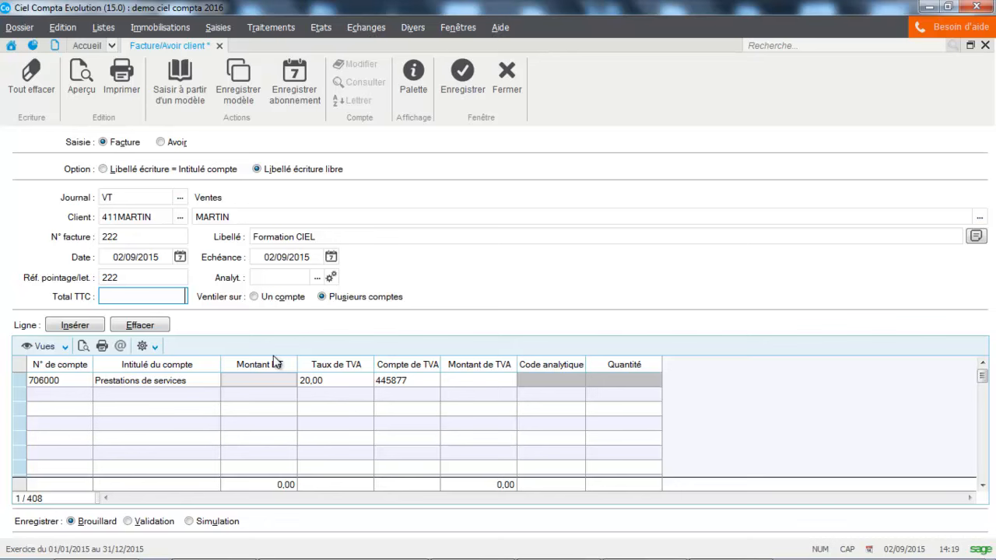
Set the customer invoice's Total TTC to 400 and record the invoice.
{"action": "type", "text": "400"}
{"action": "key", "text": "Tab"}
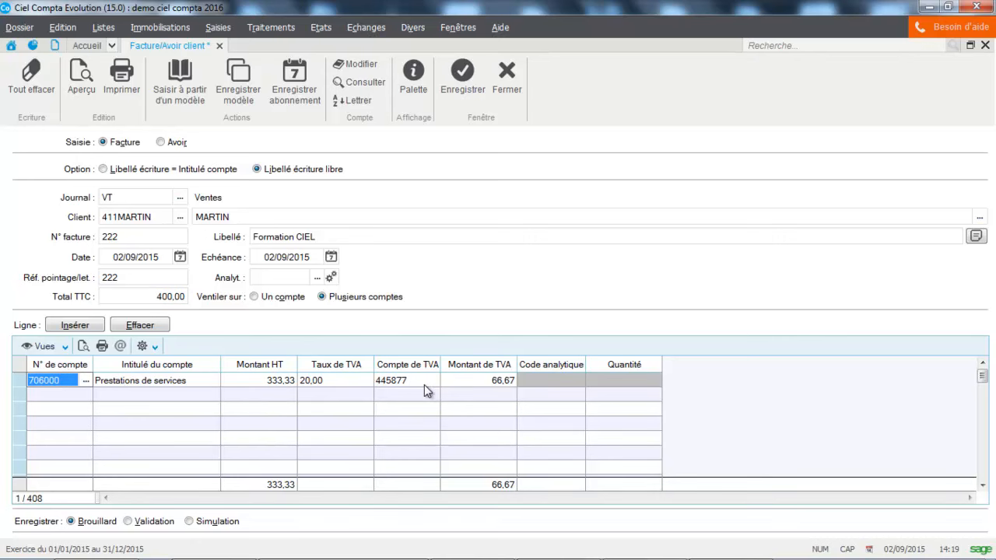
{"action": "left_click", "coordinate": [461, 75]}
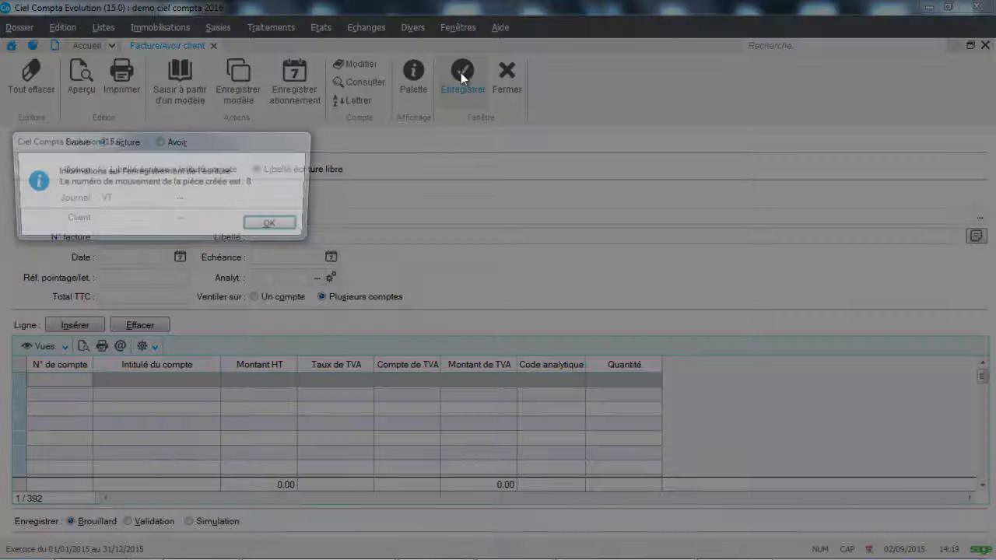
{"action": "left_click", "coordinate": [276, 227]}
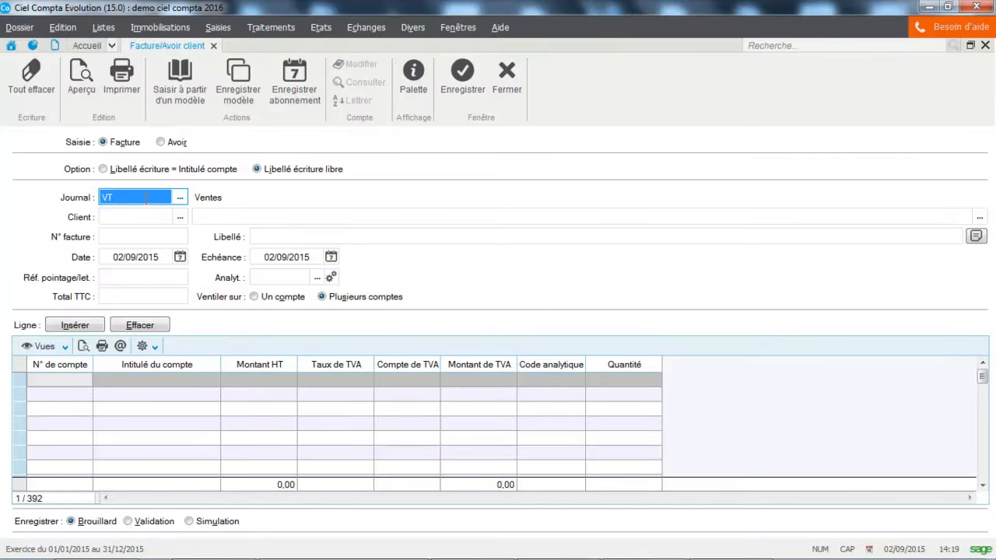
Start a supplier invoice in the HA purchases journal for supplier 401MICRO MICRODIS, with invoice number 60.
{"action": "type", "text": "HA"}
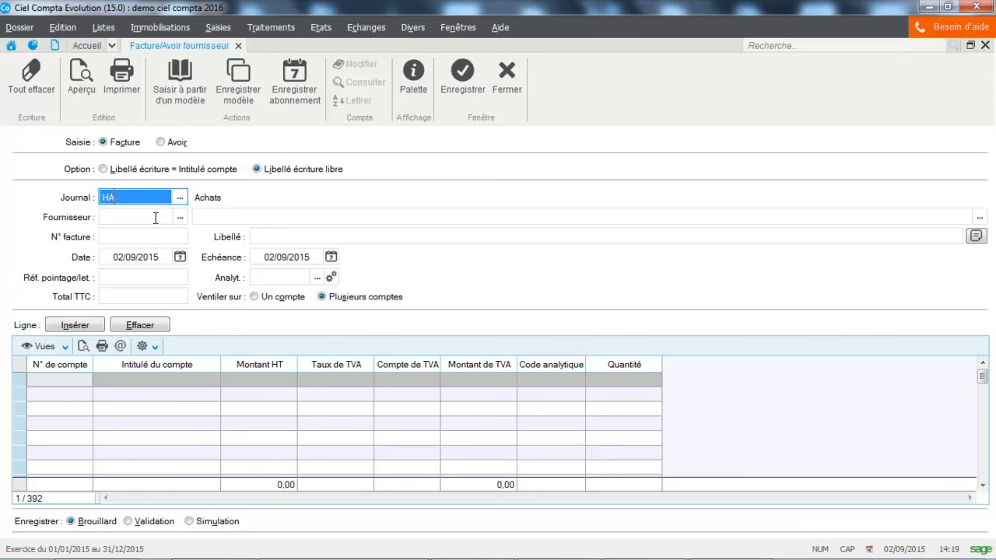
{"action": "left_click", "coordinate": [142, 217]}
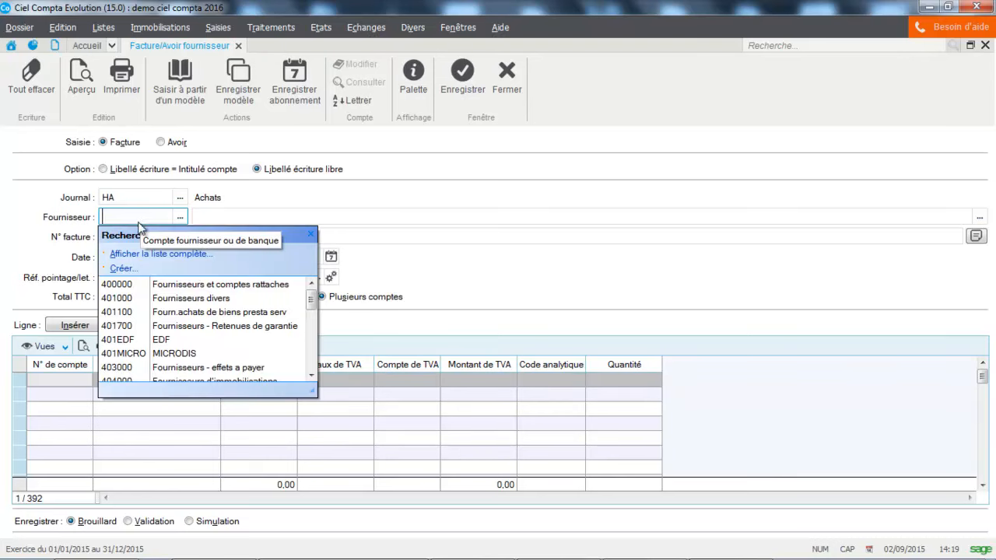
{"action": "left_click", "coordinate": [135, 363]}
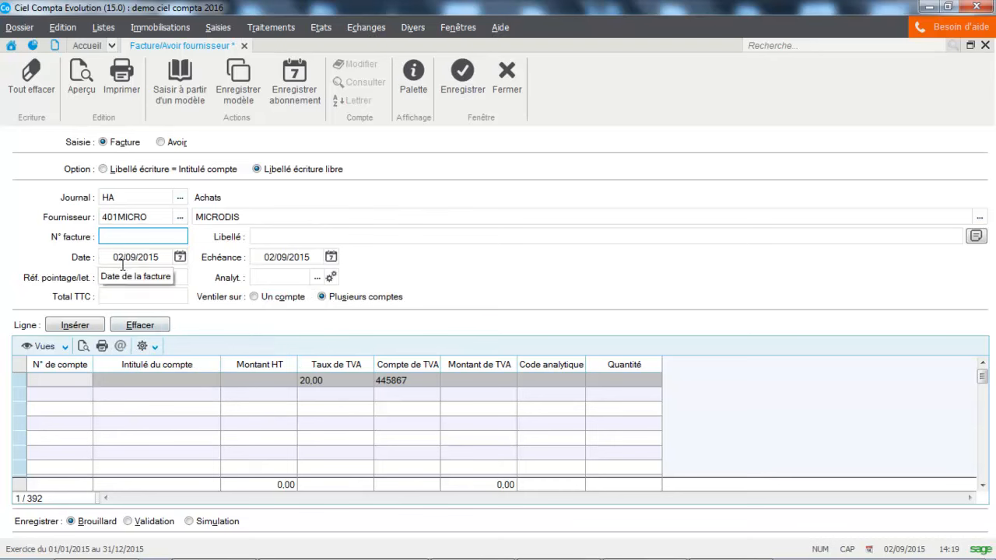
{"action": "type", "text": "60"}
{"action": "key", "text": "Tab"}
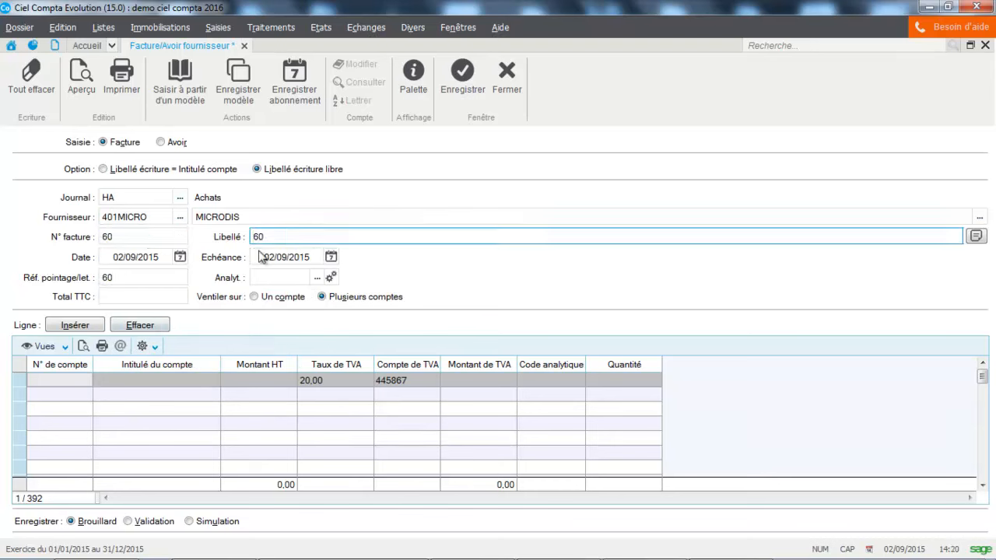
Label the supplier invoice Formateur CIEL MICORDIS, keeping the proposed date, due date and reference.
{"action": "key", "text": "Caps_Lock"}
{"action": "type", "text": "Formateur"}
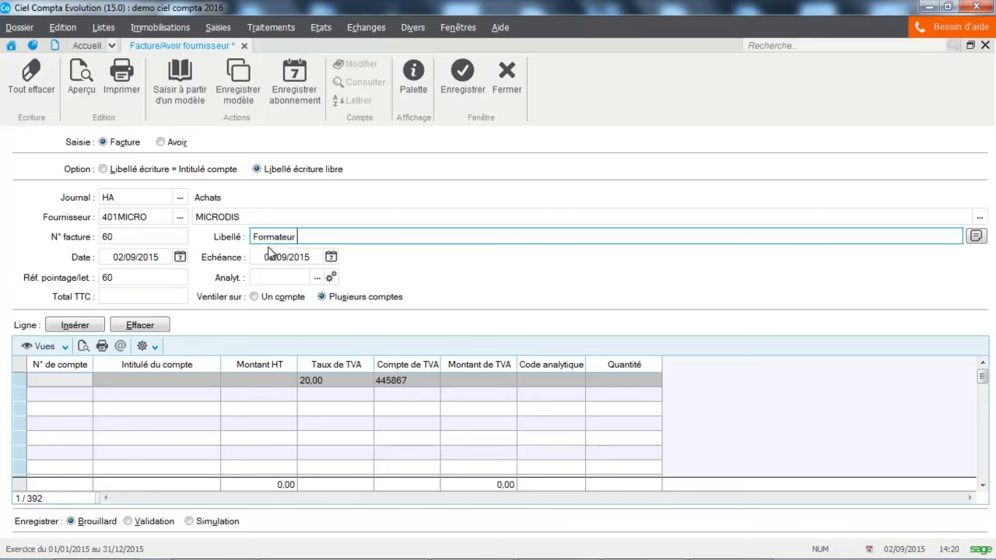
{"action": "key", "text": "Caps_Lock"}
{"action": "type", "text": "CIEL MICORDIS"}
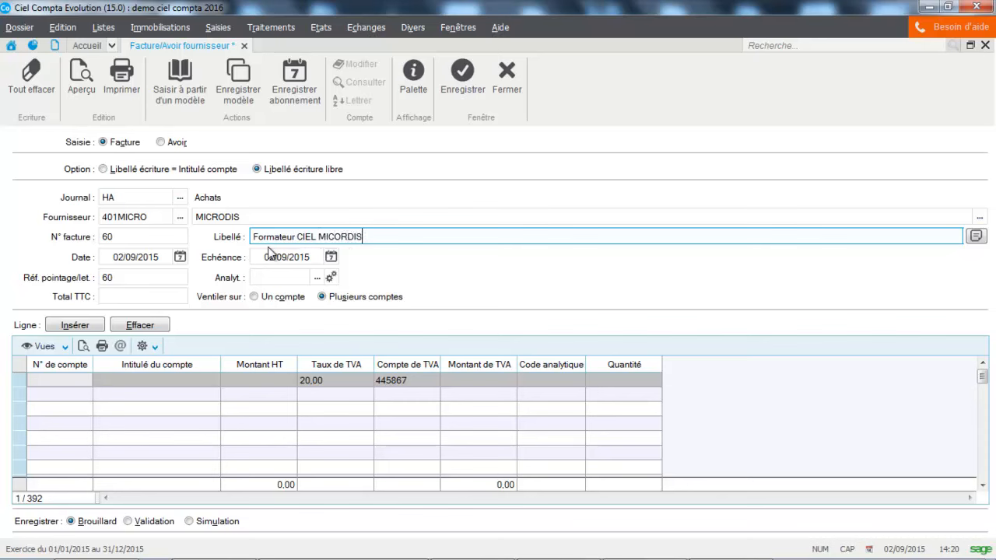
{"action": "key", "text": "Tab"}
{"action": "key", "text": "Tab"}
{"action": "key", "text": "Tab"}
{"action": "key", "text": "Tab"}
{"action": "key", "text": "Tab"}
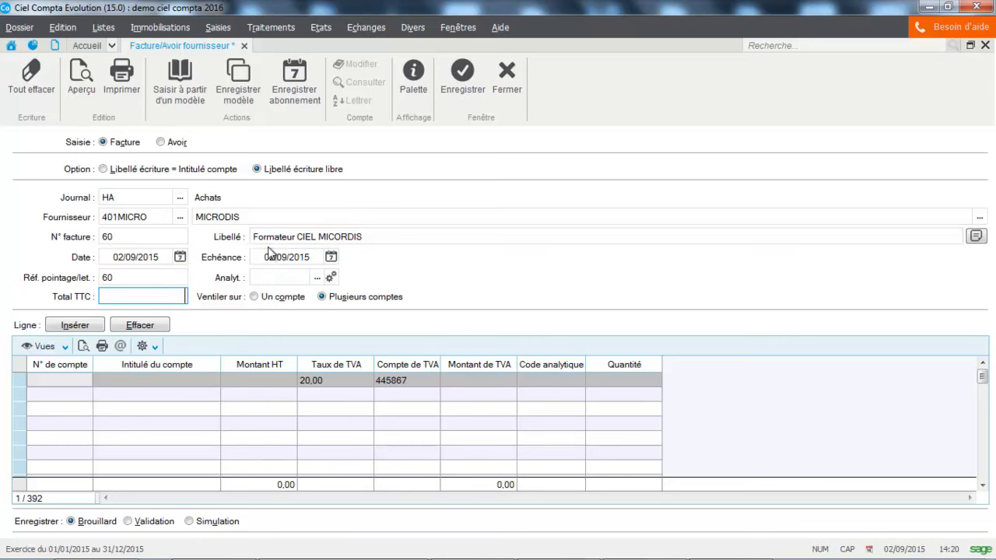
Set the supplier invoice's Total TTC to 200 and allocate its first line to account 604000 Achats etudes et prestat. services.
{"action": "type", "text": "200"}
{"action": "key", "text": "Tab"}
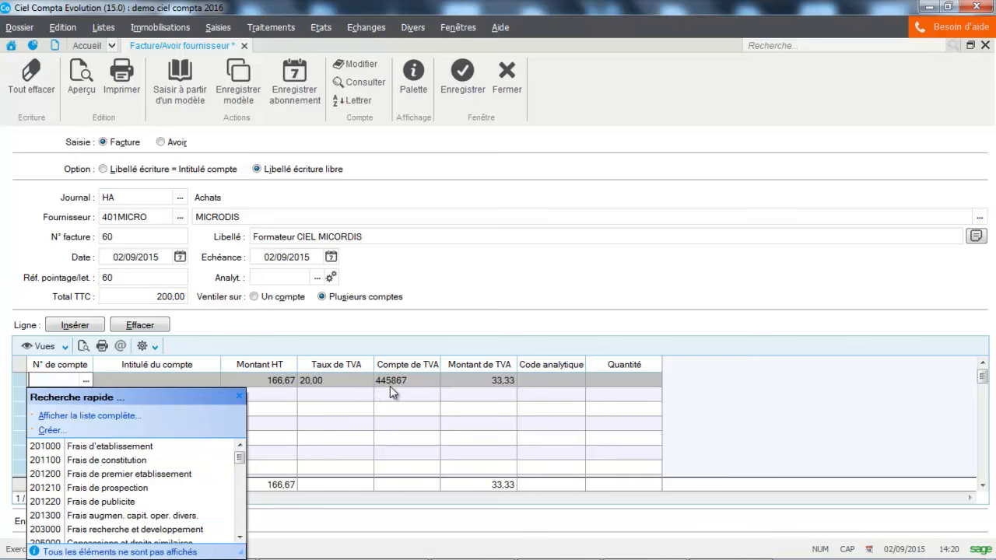
{"action": "type", "text": "60"}
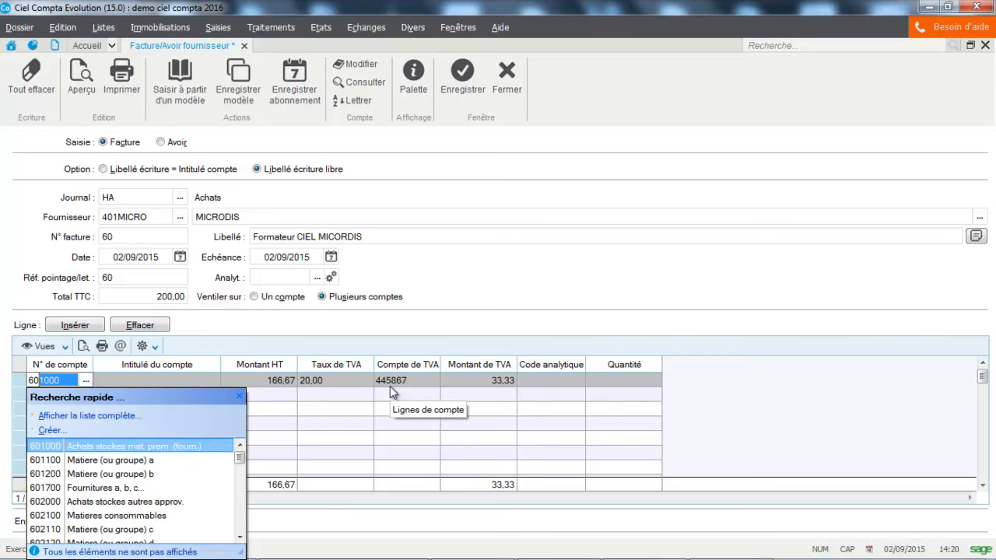
{"action": "type", "text": "4"}
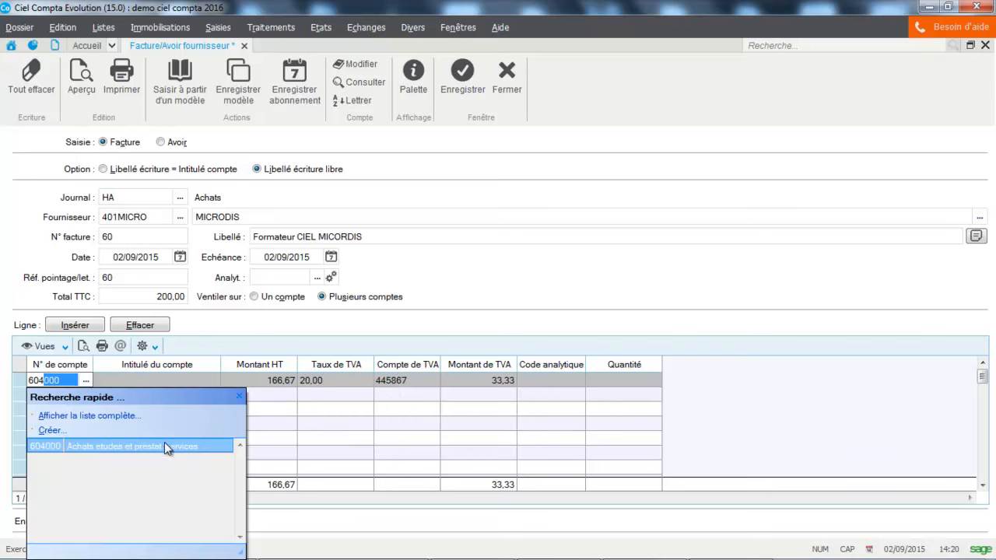
{"action": "left_click", "coordinate": [165, 444]}
{"action": "key", "text": "Tab"}
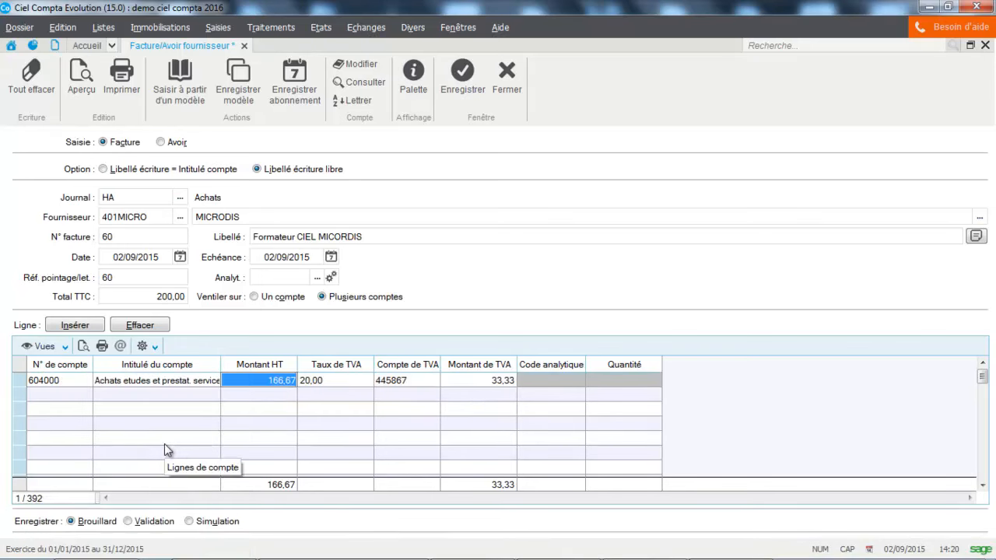
Record the supplier invoice and close the supplier invoice entry form.
{"action": "left_click", "coordinate": [474, 95]}
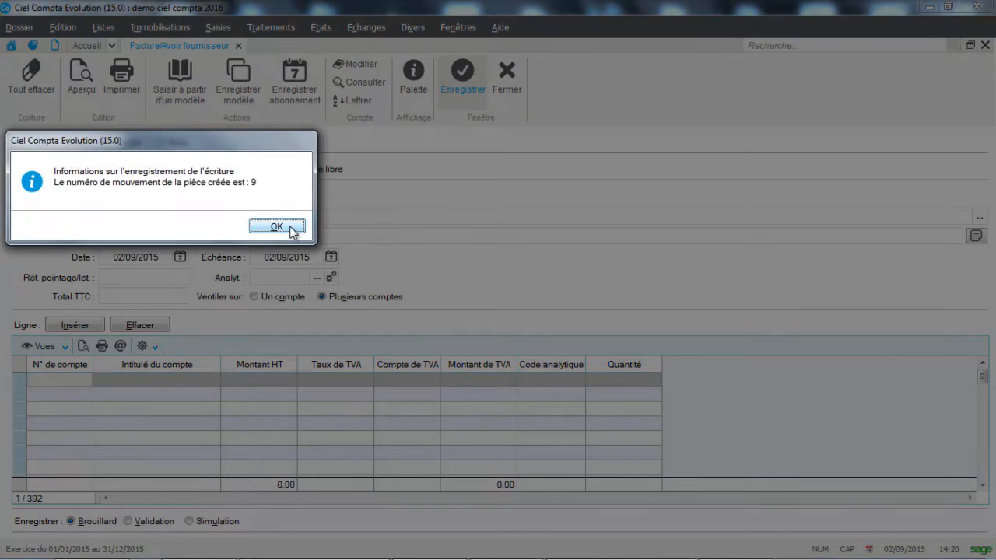
{"action": "left_click", "coordinate": [291, 229]}
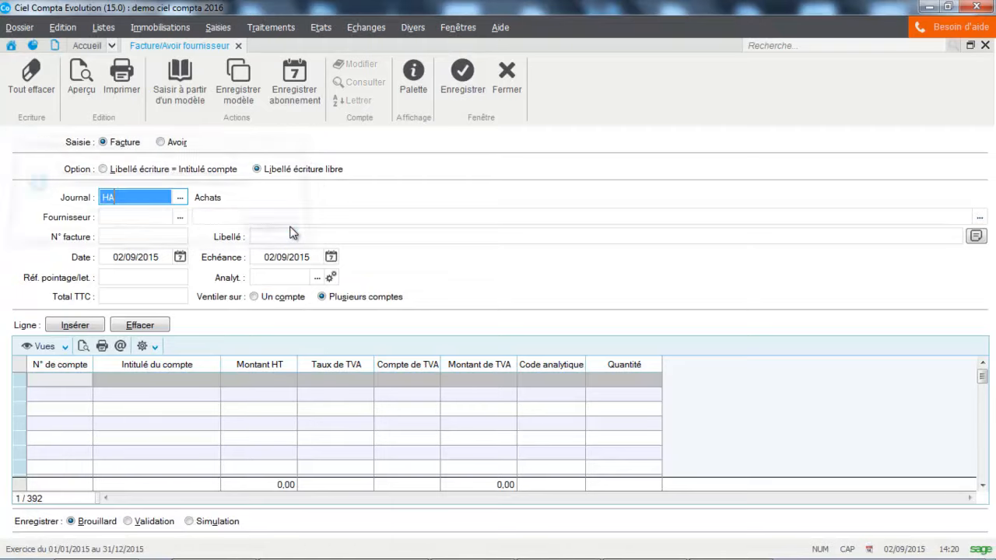
{"action": "left_click", "coordinate": [507, 85]}
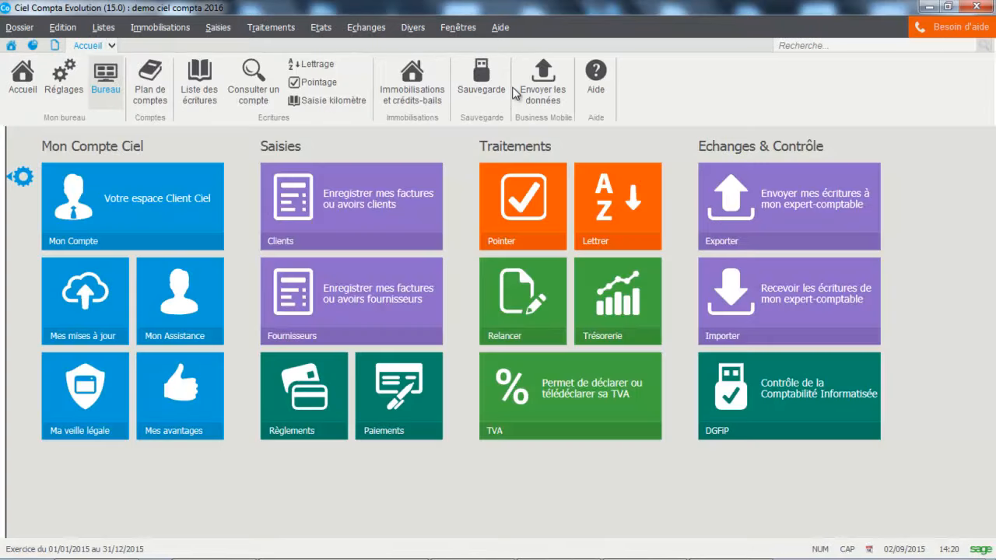
Generate the preparatory VAT statement for Septembre 2015, including the draft (brouillard) entries.
{"action": "left_click", "coordinate": [270, 32]}
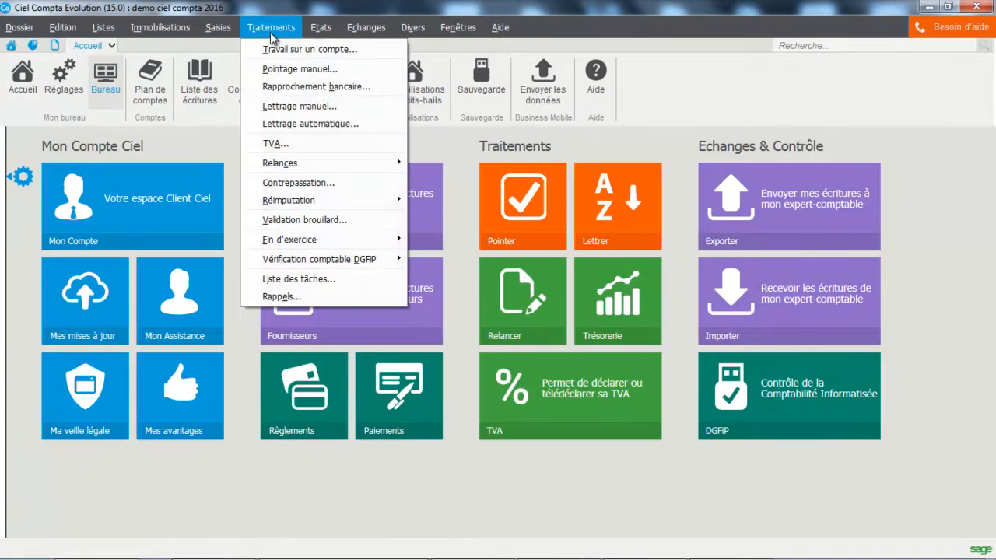
{"action": "left_click", "coordinate": [271, 143]}
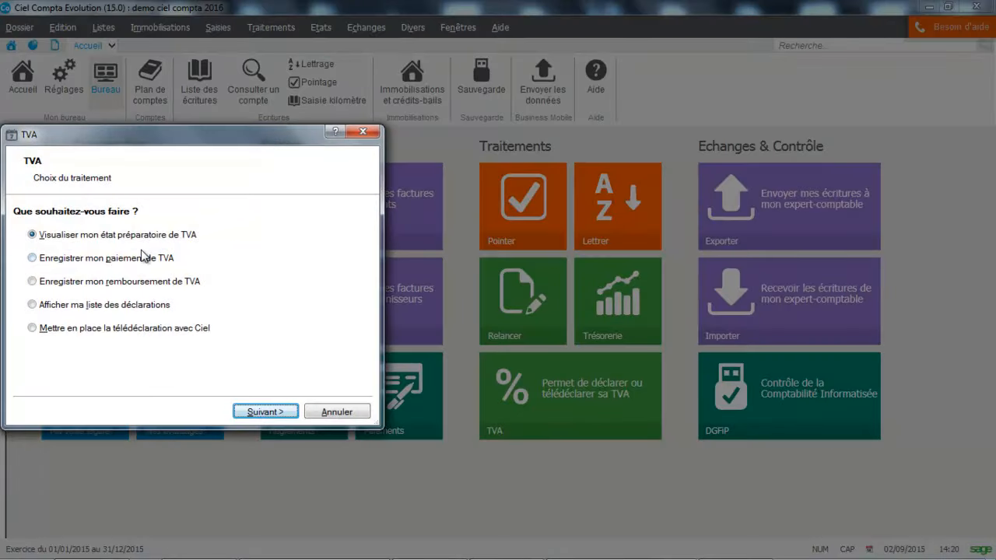
{"action": "left_click", "coordinate": [265, 412]}
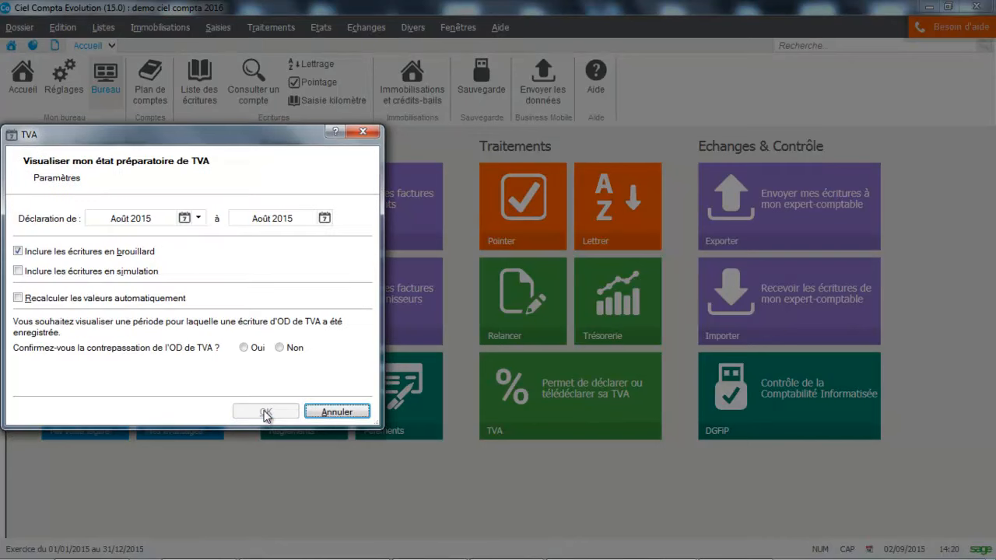
{"action": "left_click", "coordinate": [184, 219]}
{"action": "left_click", "coordinate": [141, 200]}
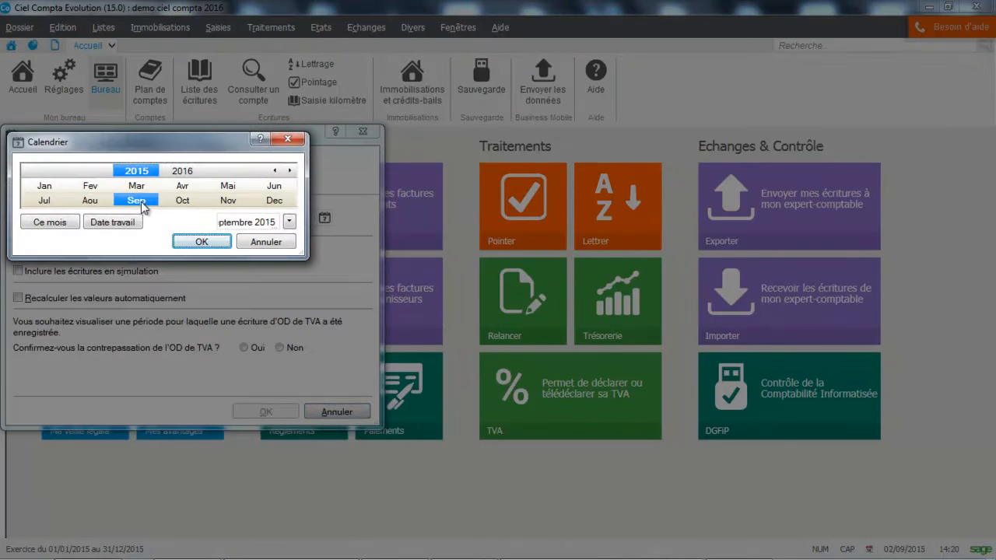
{"action": "left_click", "coordinate": [210, 243]}
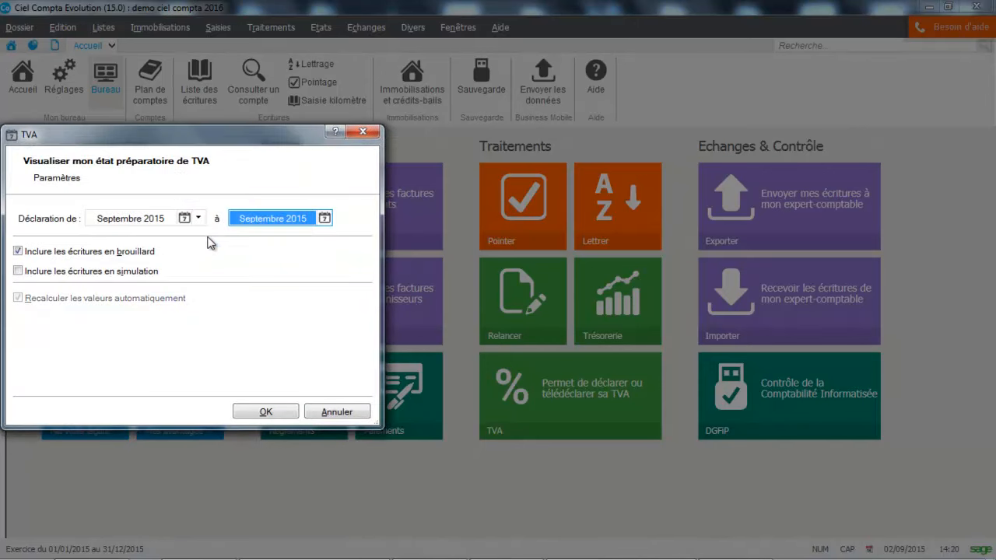
{"action": "left_click", "coordinate": [263, 411]}
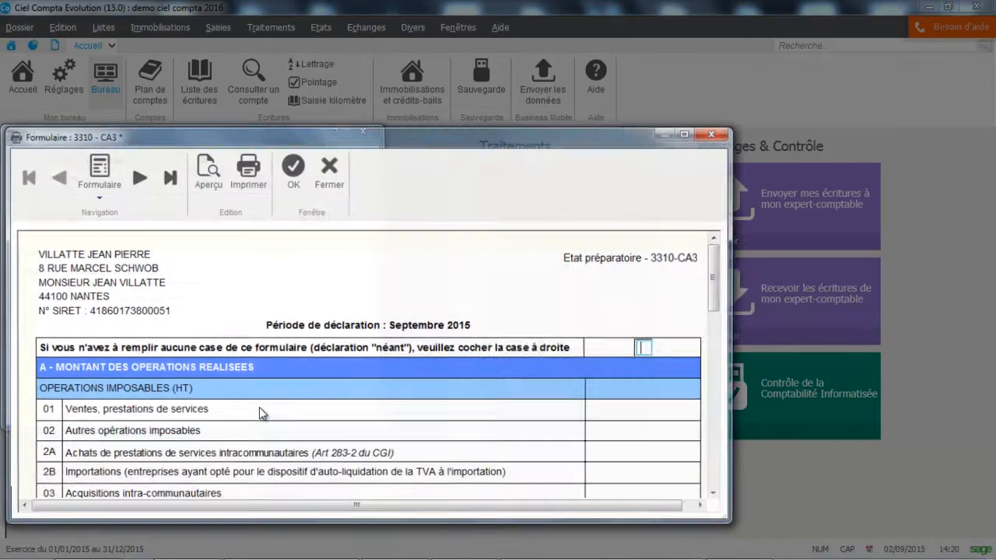
Examine the operations and deductible VAT pages of the 3310-CA3 form, closing it without saving.
{"action": "left_click", "coordinate": [687, 133]}
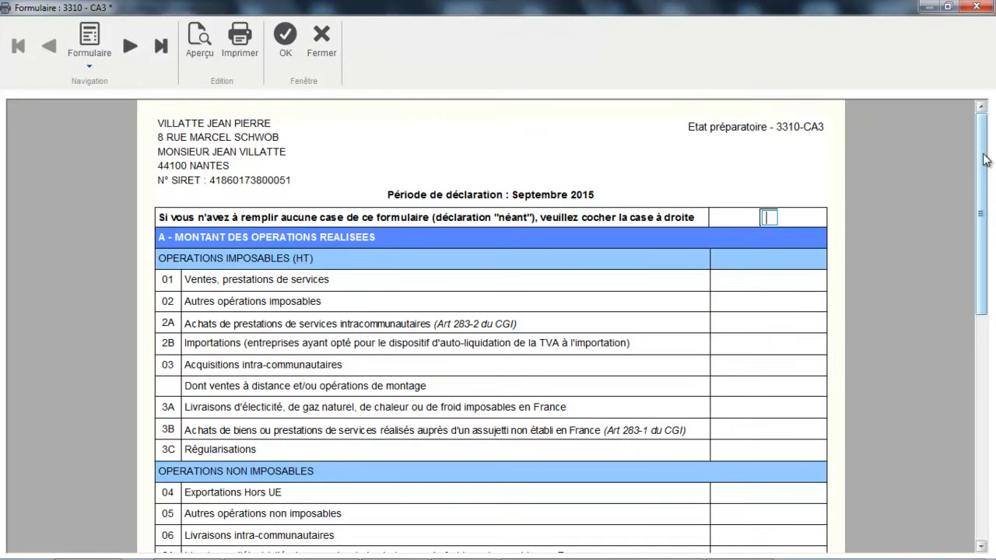
{"action": "left_click_drag", "start_coordinate": [983, 153], "coordinate": [987, 316]}
{"action": "left_click", "coordinate": [140, 54]}
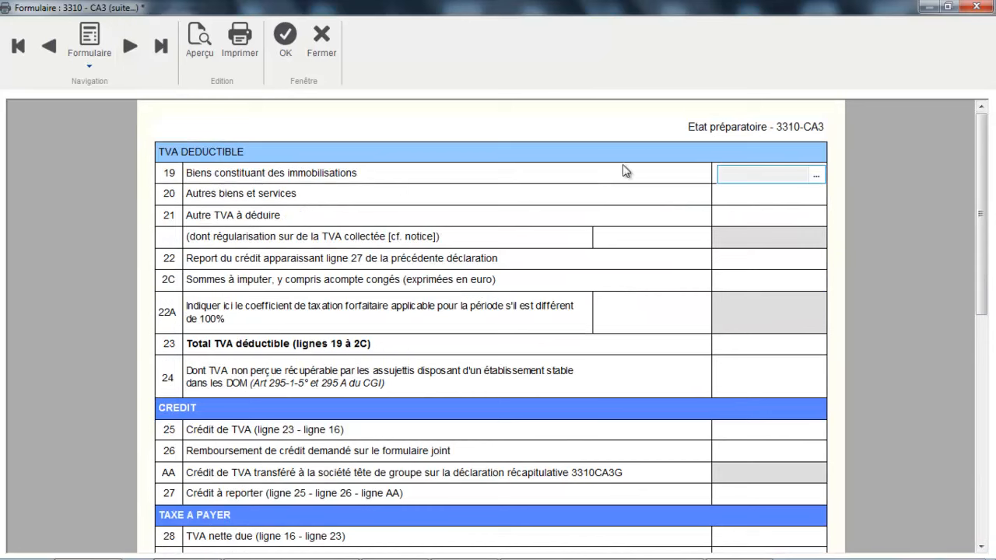
{"action": "left_click", "coordinate": [321, 45]}
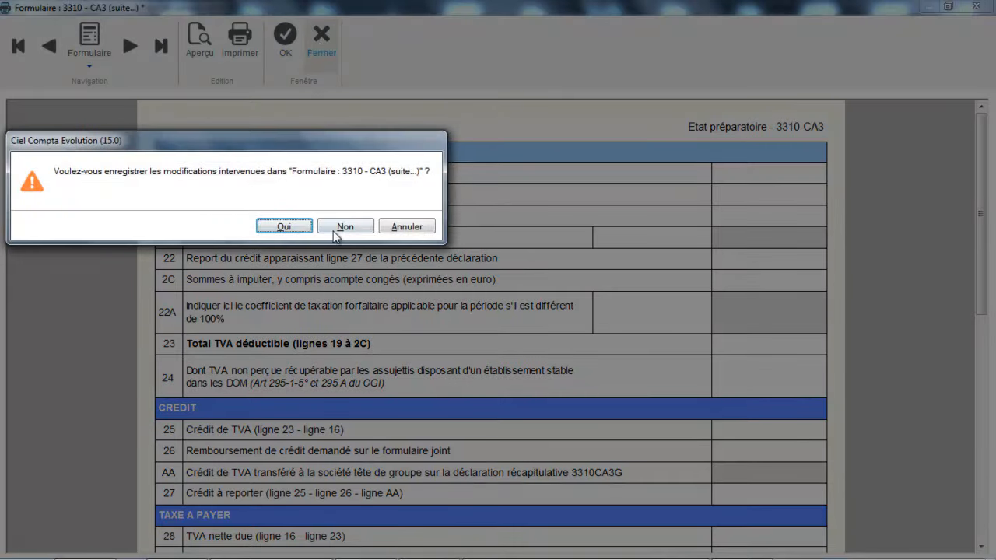
{"action": "left_click", "coordinate": [331, 231]}
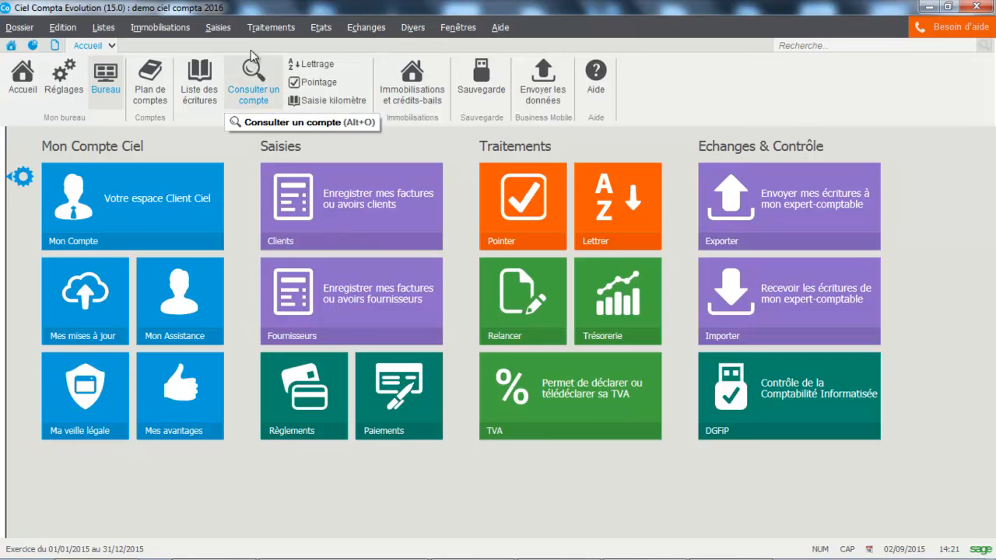
Start a supplier payment in the BQ journal for 401MICRO MICRODIS, settling the Formateur CIEL MICORDIS invoice.
{"action": "left_click", "coordinate": [221, 29]}
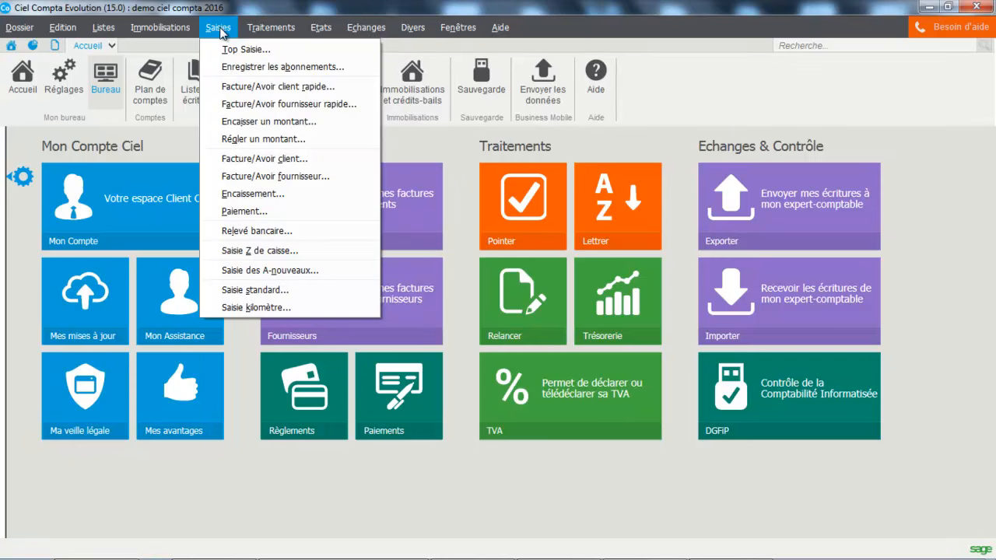
{"action": "left_click", "coordinate": [229, 213]}
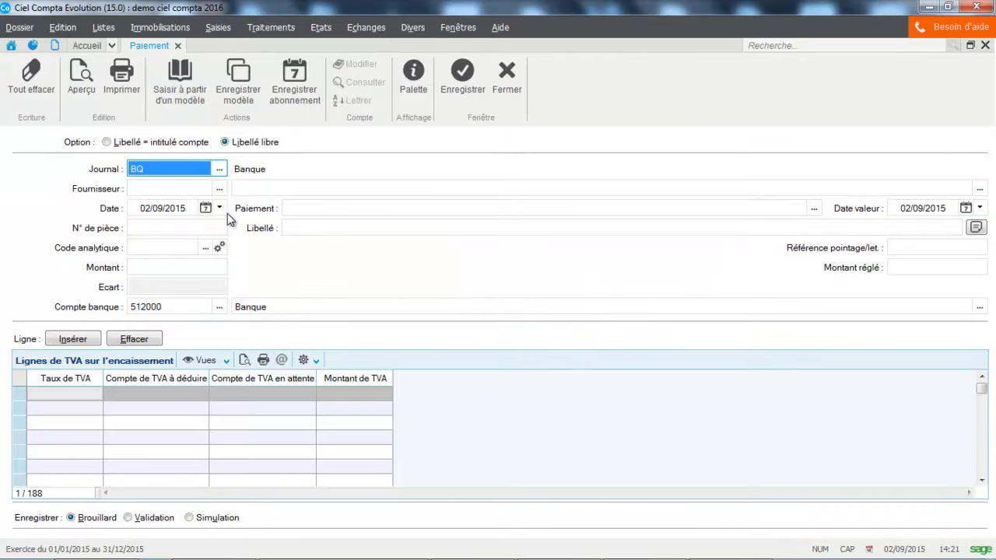
{"action": "left_click", "coordinate": [192, 189]}
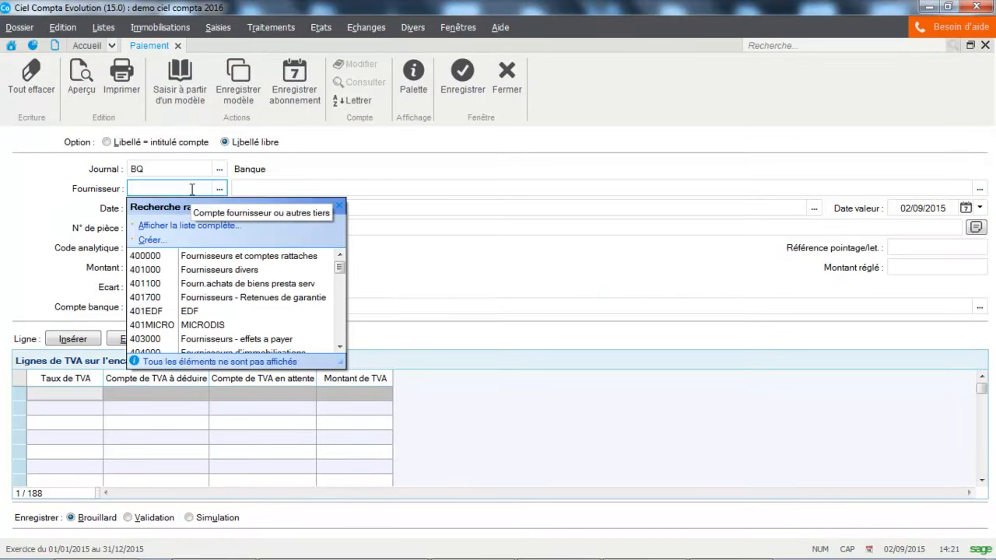
{"action": "left_click", "coordinate": [177, 324]}
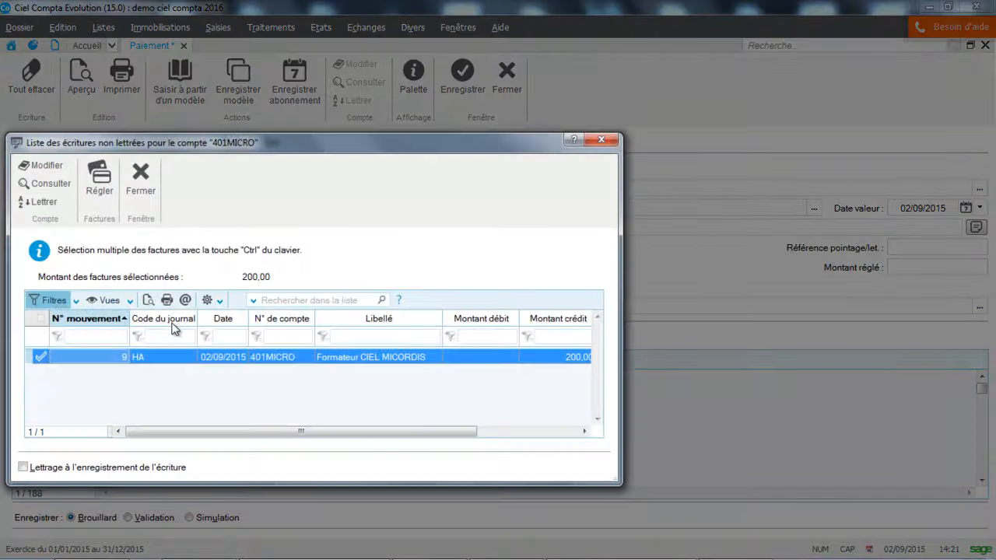
{"action": "left_click", "coordinate": [253, 362]}
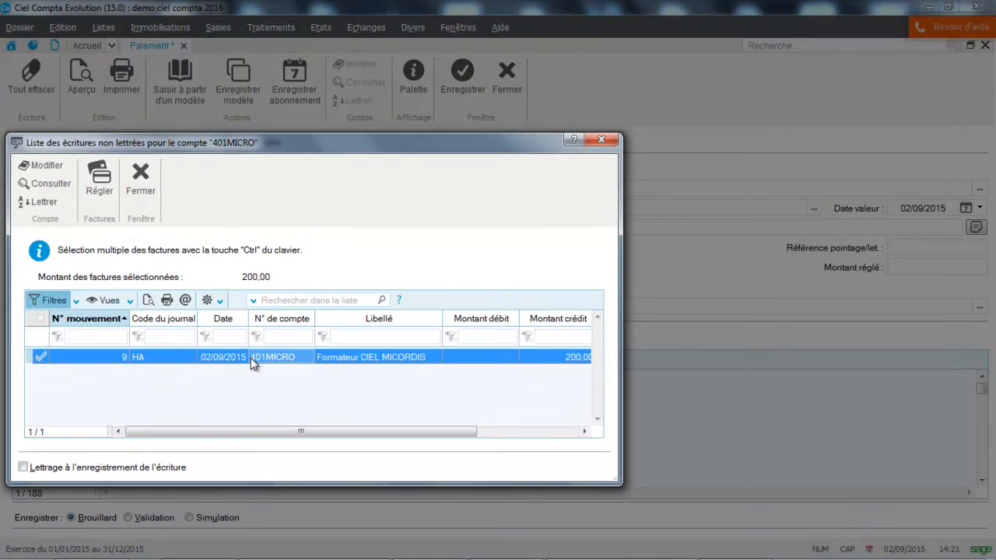
{"action": "left_click", "coordinate": [105, 199]}
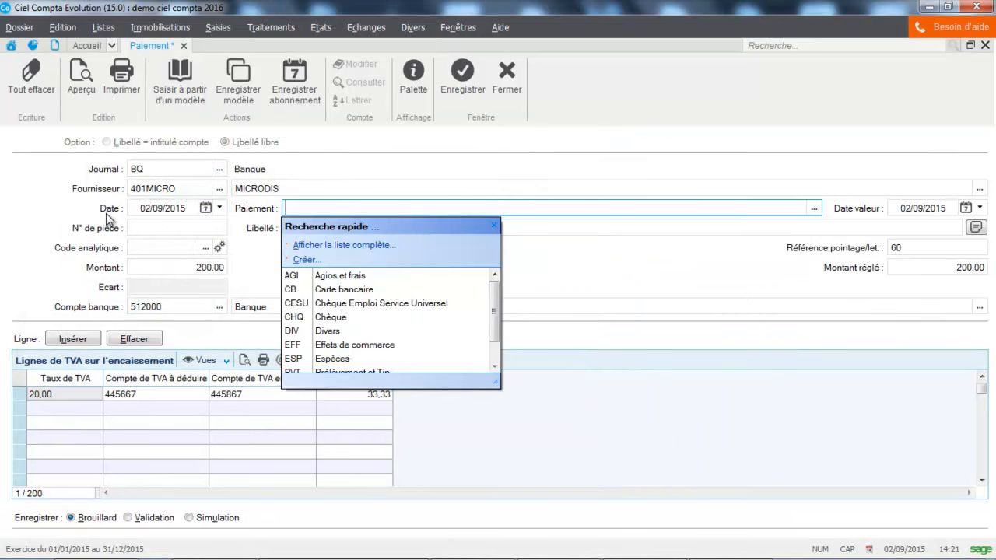
Set the supplier payment's method to CHQ and its document number to 230.
{"action": "left_click", "coordinate": [307, 319]}
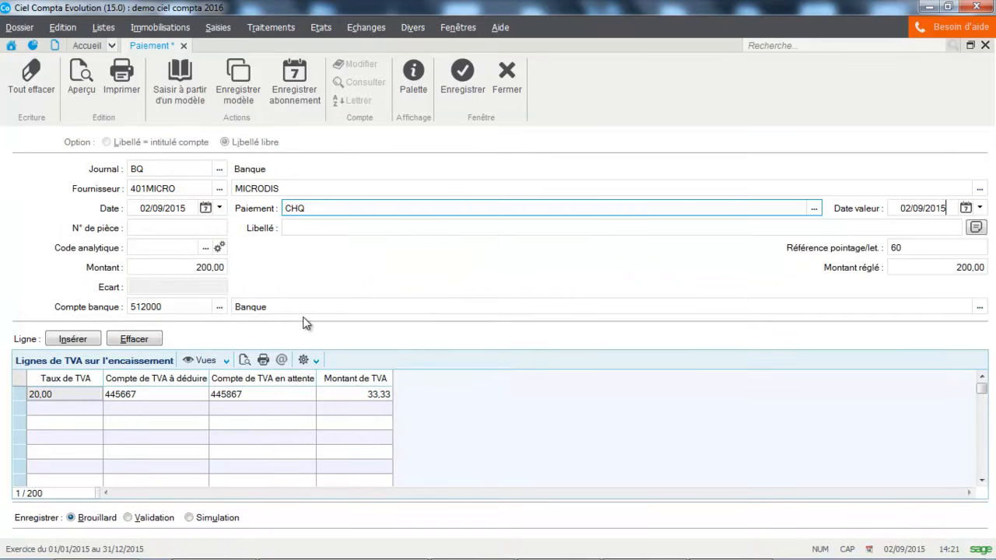
{"action": "left_click", "coordinate": [210, 229]}
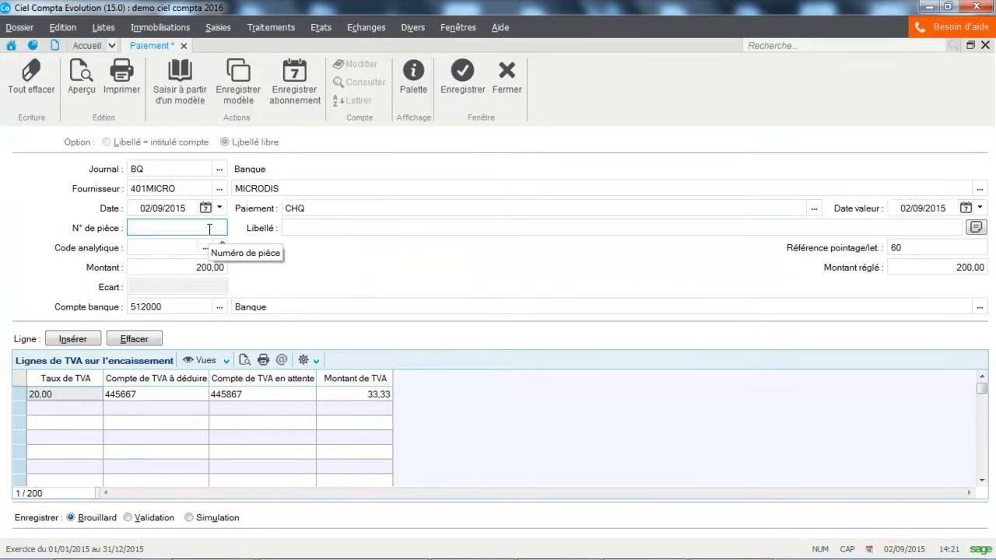
{"action": "type", "text": "230"}
{"action": "key", "text": "Tab"}
Label the supplier payment Reglement MICRODIS, leaving the analytical code empty.
{"action": "key", "text": "Delete"}
{"action": "key", "text": "Delete"}
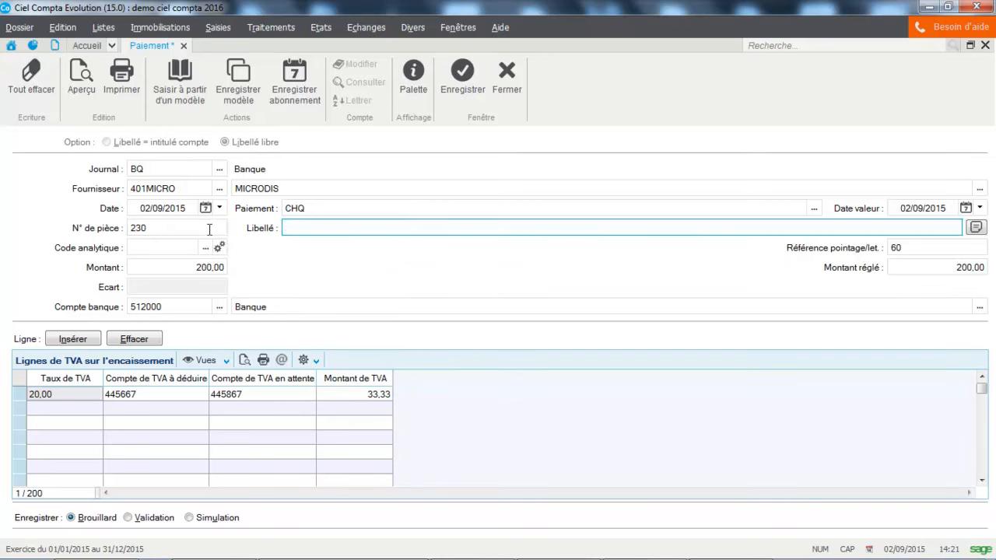
{"action": "key", "text": "Caps_Lock"}
{"action": "type", "text": "Reglement"}
{"action": "key", "text": "Caps_Lock"}
{"action": "type", "text": "MICRODIS"}
{"action": "key", "text": "Tab"}
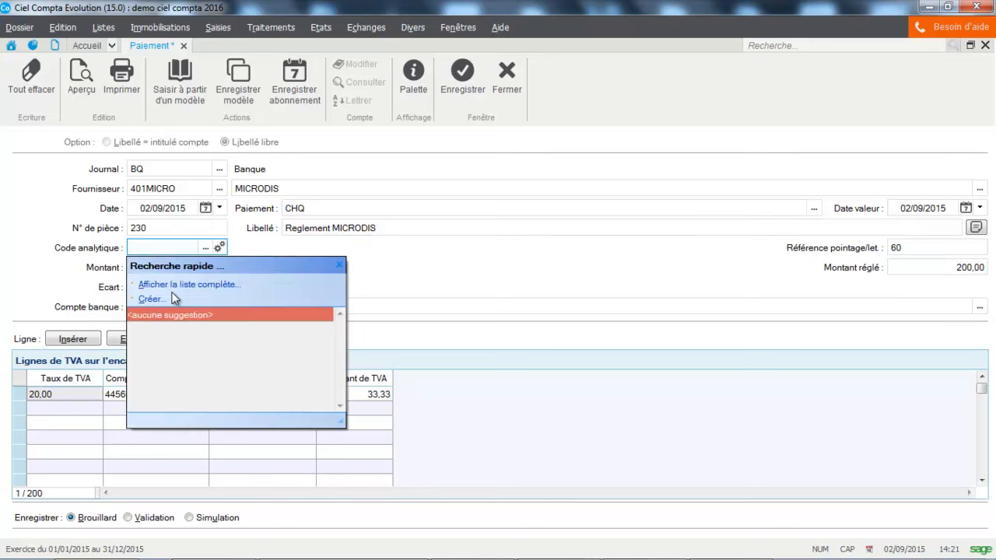
{"action": "left_click", "coordinate": [494, 406]}
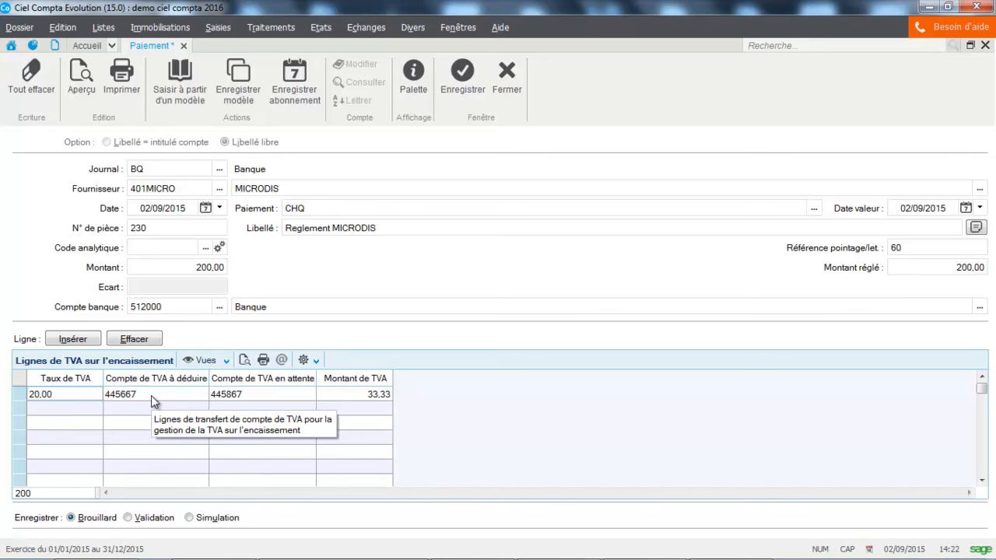
Record the supplier payment and close the payment entry form.
{"action": "left_click", "coordinate": [461, 84]}
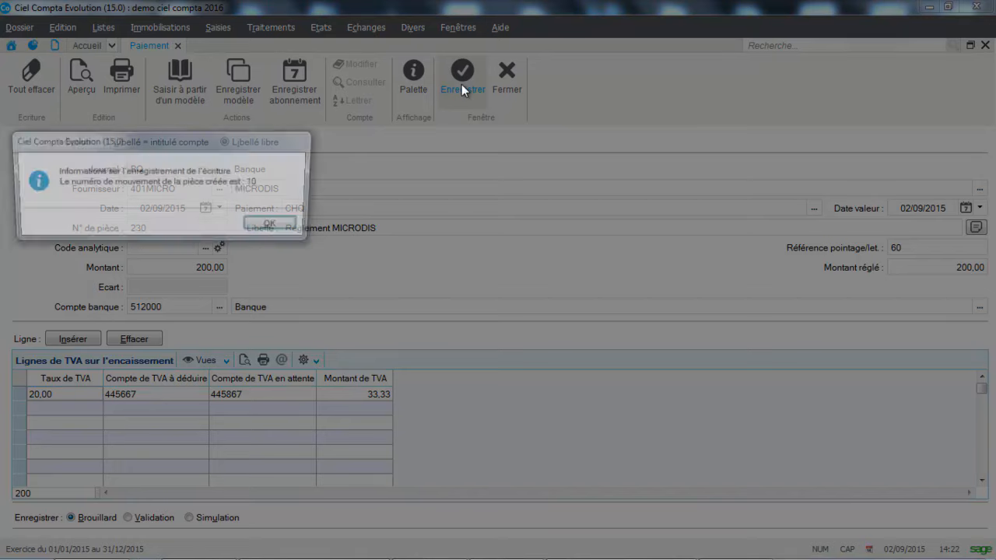
{"action": "left_click", "coordinate": [278, 226]}
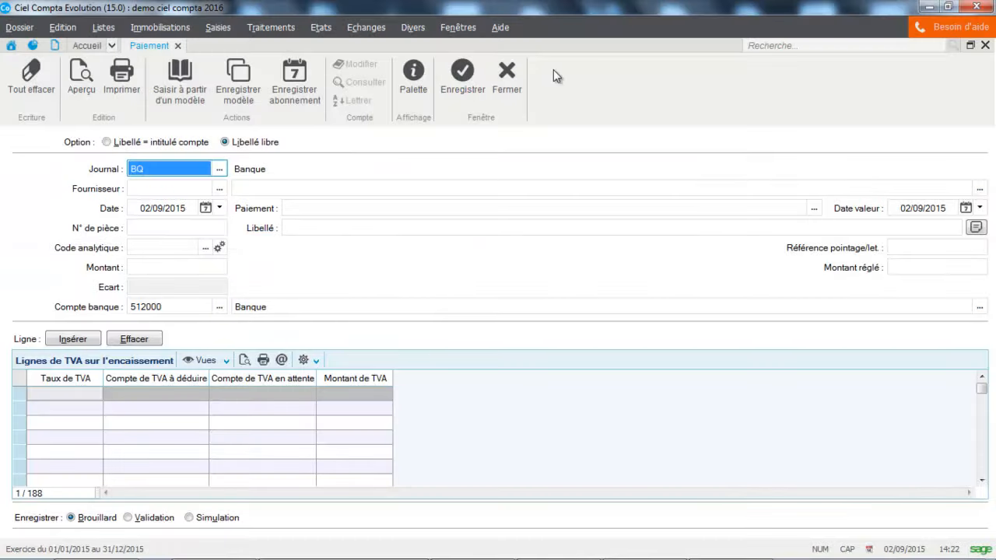
{"action": "left_click", "coordinate": [506, 82]}
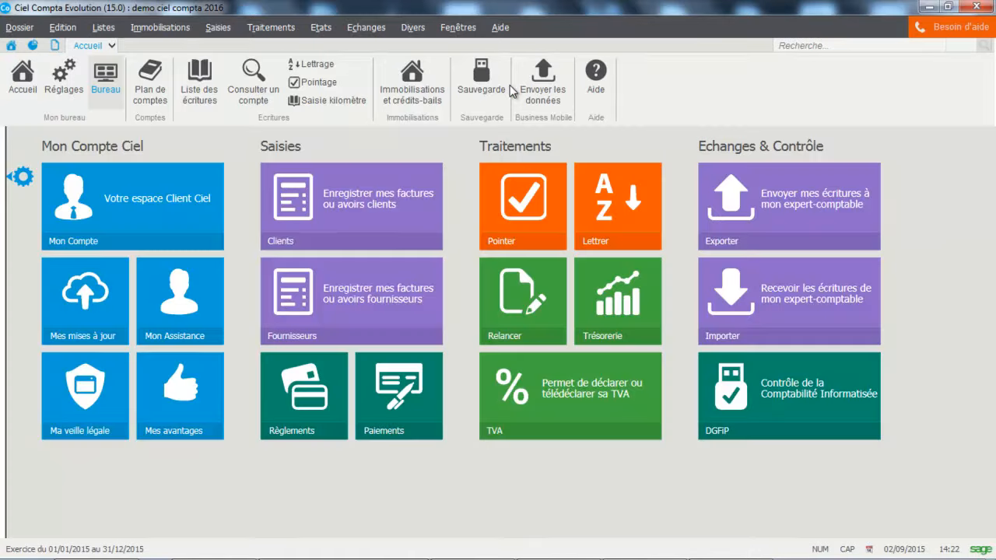
Start a customer receipt in the BQ journal for the individual customer's account, settling the Formation CIEL invoice.
{"action": "left_click", "coordinate": [217, 29]}
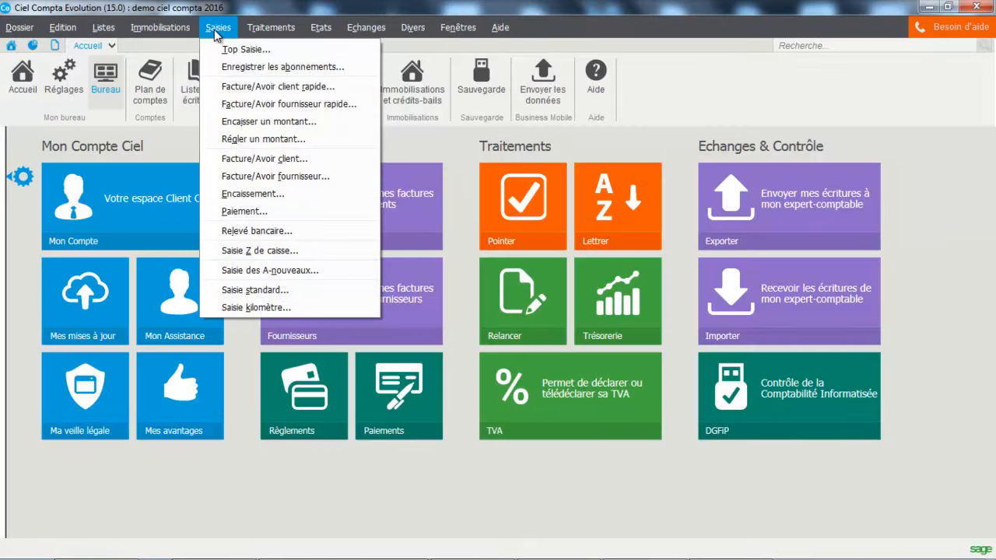
{"action": "left_click", "coordinate": [223, 196]}
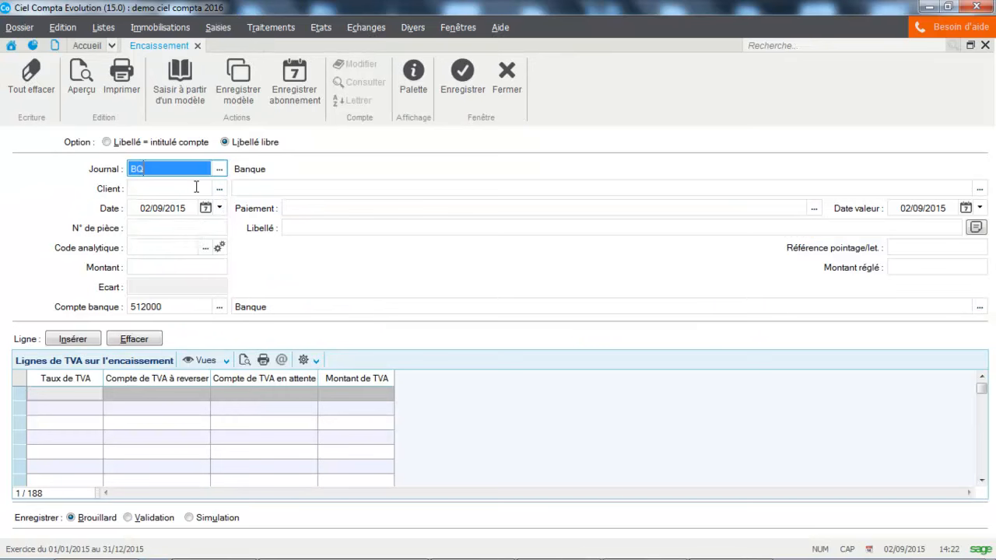
{"action": "left_click", "coordinate": [195, 188]}
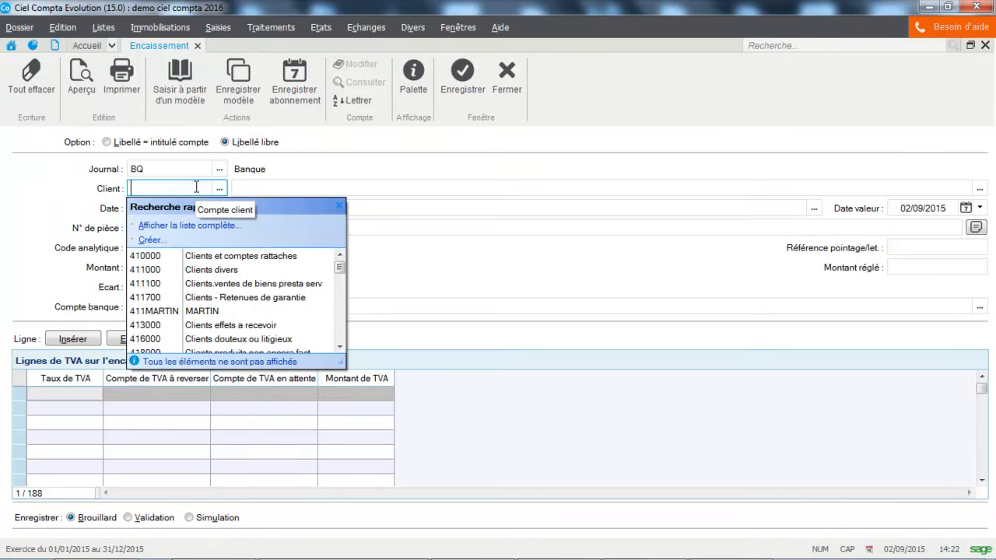
{"action": "left_click", "coordinate": [169, 311]}
{"action": "double_click", "coordinate": [173, 355]}
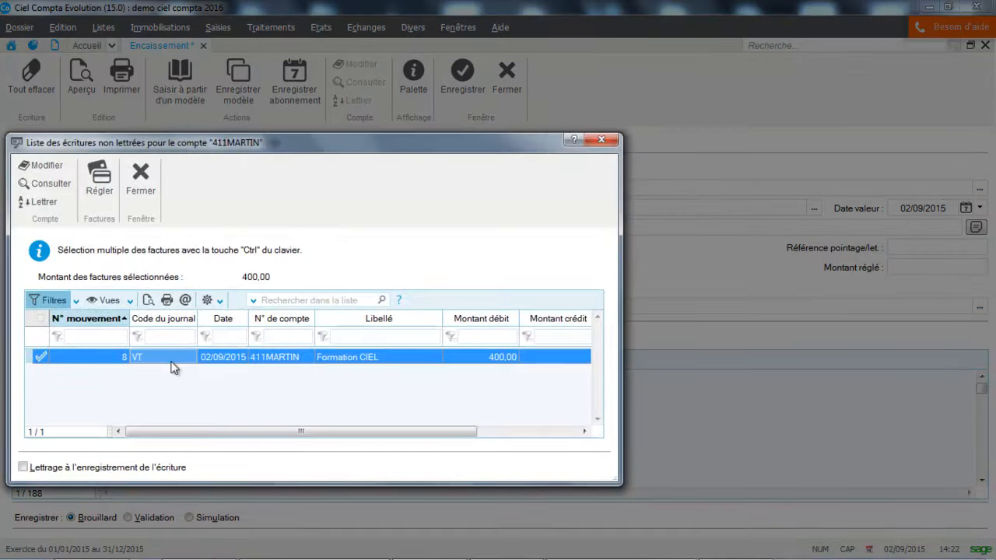
Set the receipt's document number to 60 and its label to Reglement plus the customer's name, leaving the analytical code empty.
{"action": "left_click", "coordinate": [164, 226]}
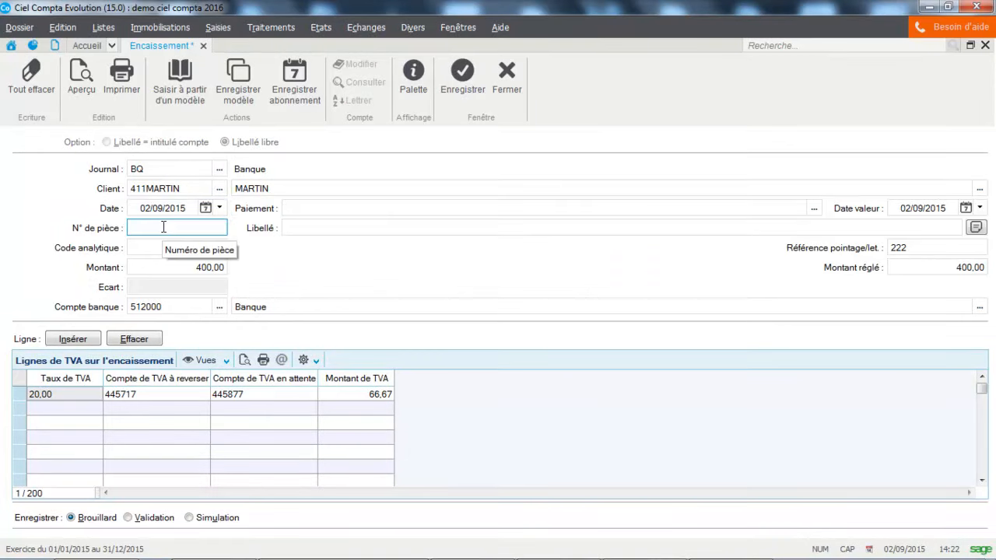
{"action": "type", "text": "60"}
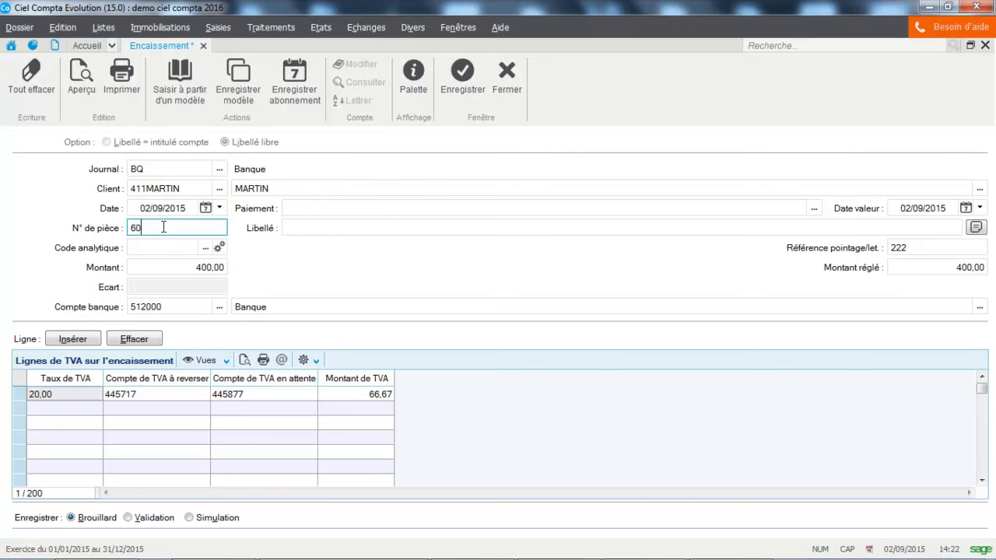
{"action": "key", "text": "Tab"}
{"action": "key", "text": "BackSpace"}
{"action": "key", "text": "BackSpace"}
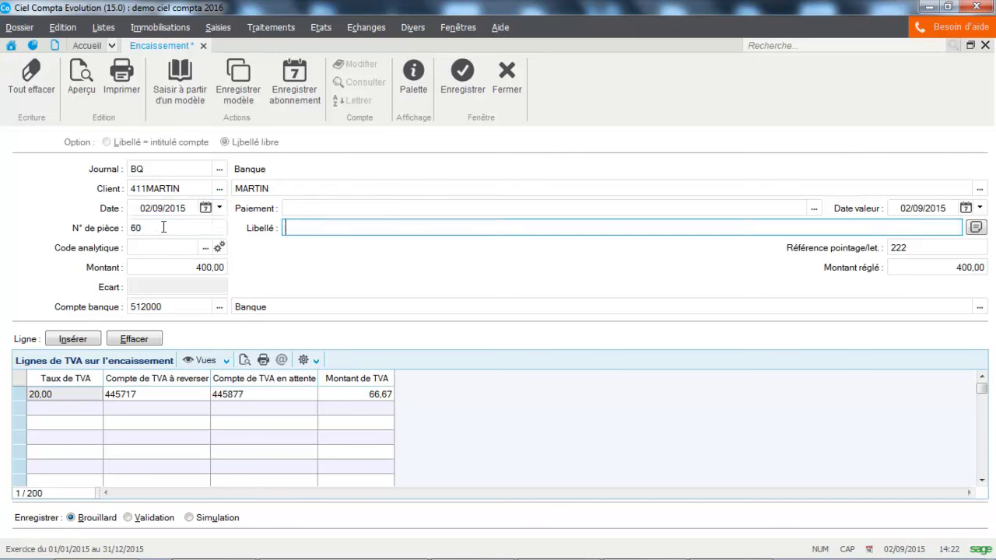
{"action": "type", "text": "Reglement"}
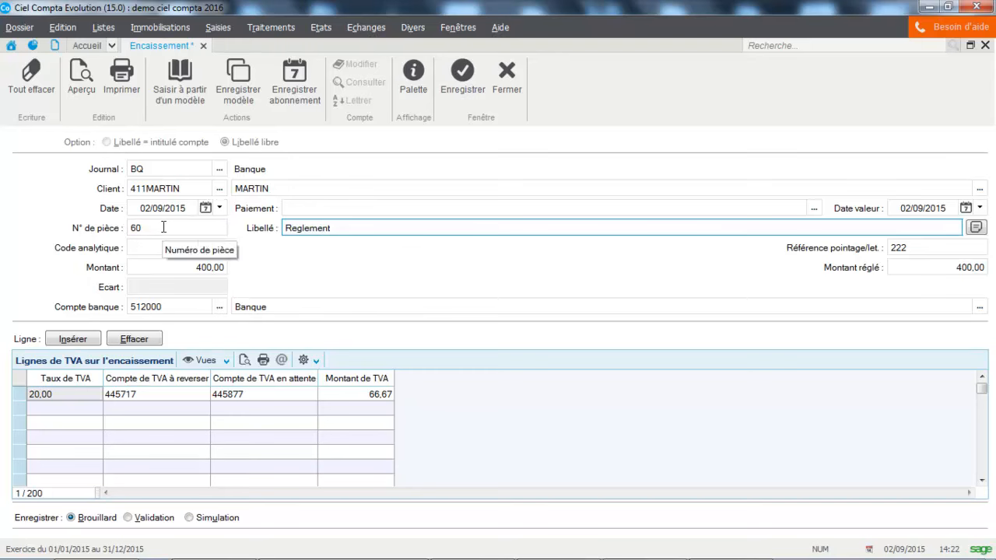
{"action": "type", "text": " martin"}
{"action": "key", "text": "Tab"}
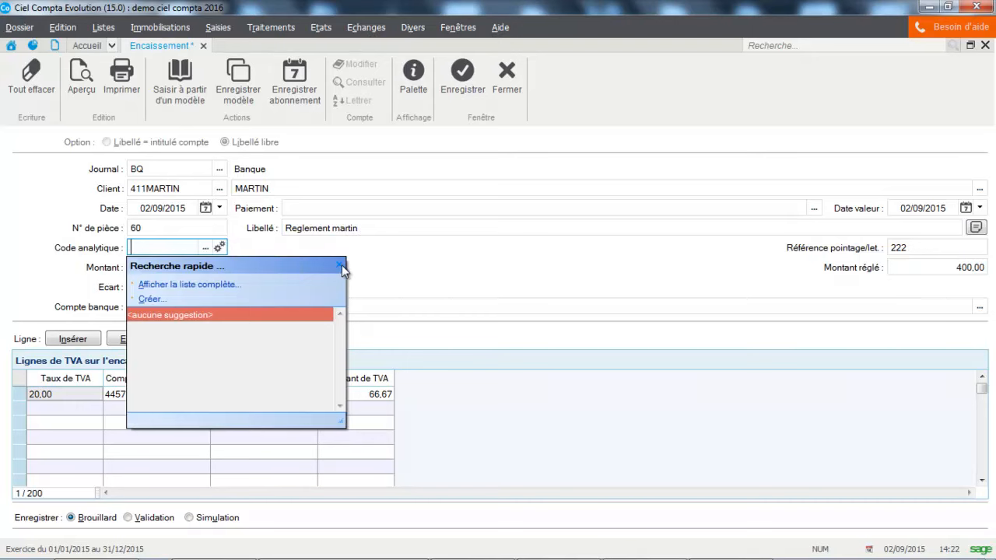
{"action": "left_click", "coordinate": [340, 265]}
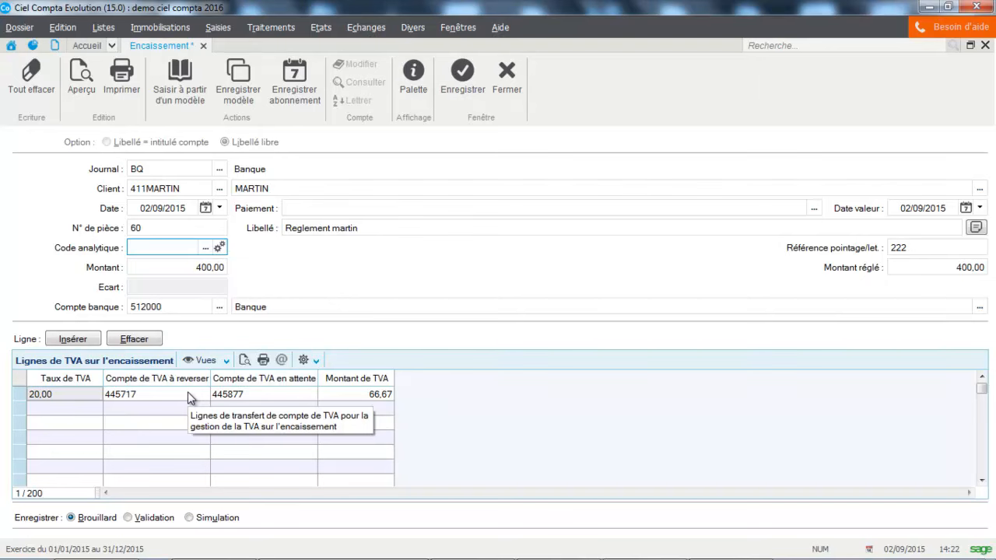
Record the customer receipt as a draft and close the receipt entry form.
{"action": "left_click", "coordinate": [462, 93]}
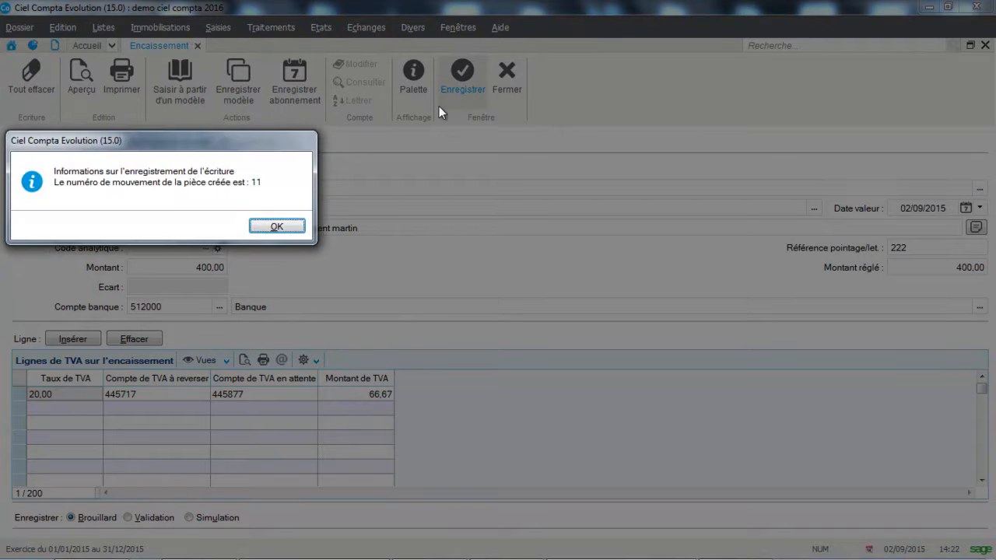
{"action": "left_click", "coordinate": [279, 226]}
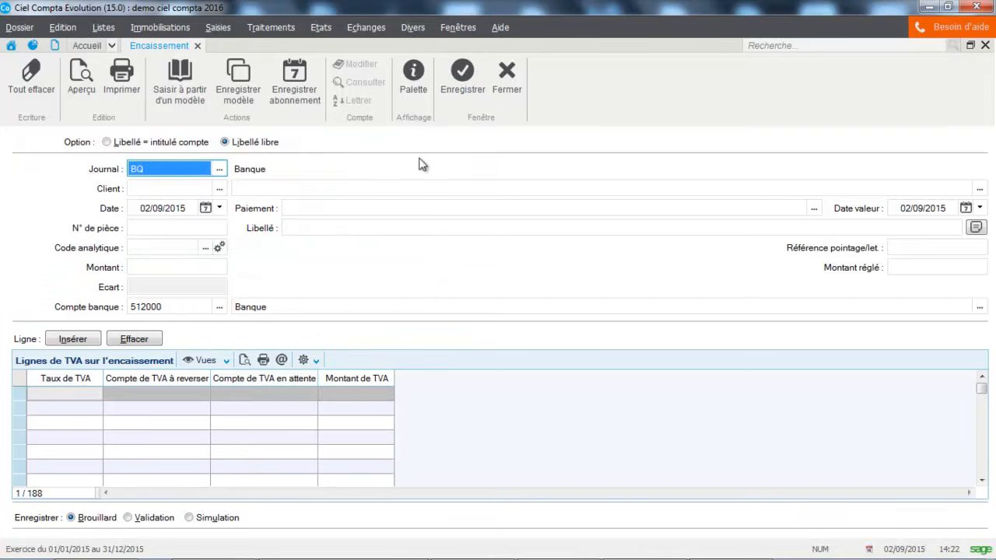
{"action": "left_click", "coordinate": [505, 88]}
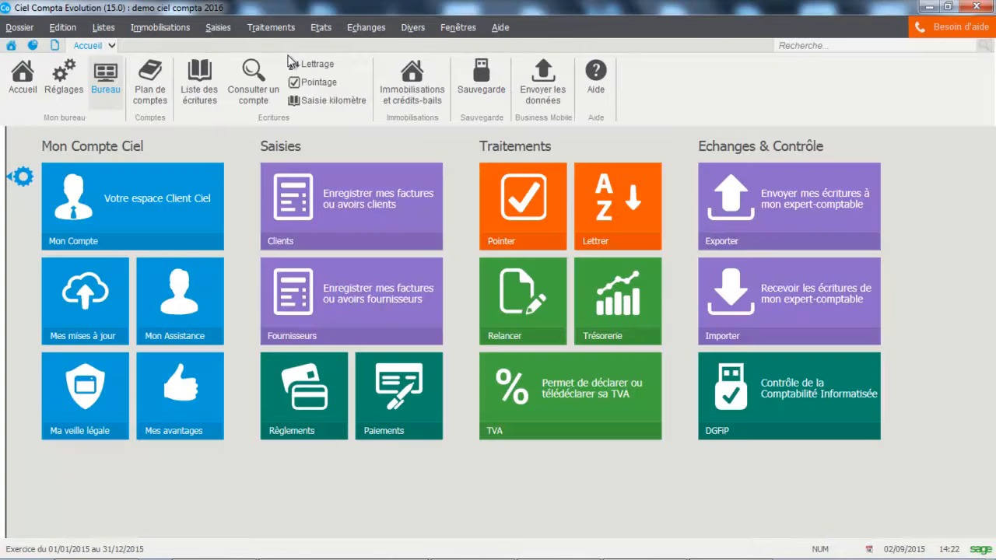
Display the preparatory VAT statement for September 2015, including draft entries.
{"action": "left_click", "coordinate": [274, 30]}
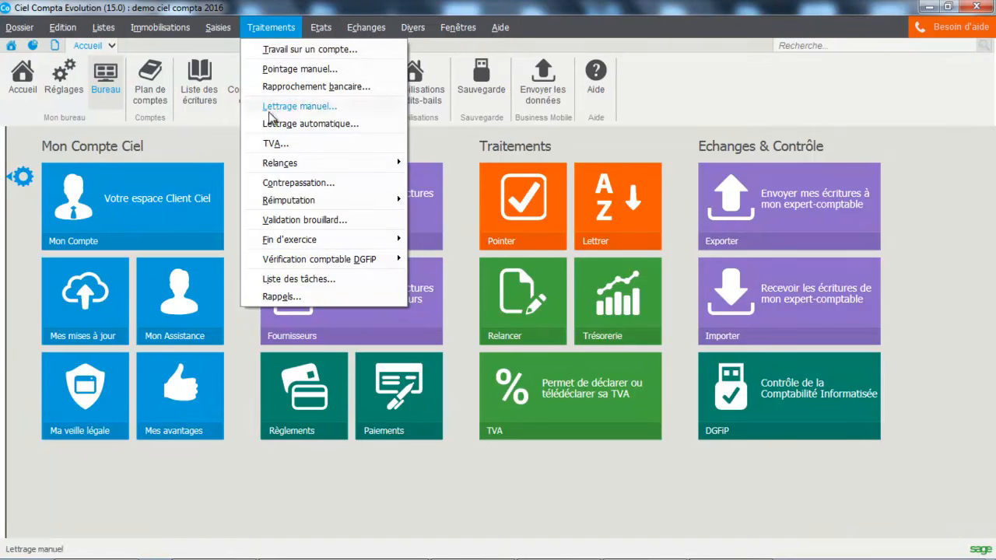
{"action": "left_click", "coordinate": [274, 143]}
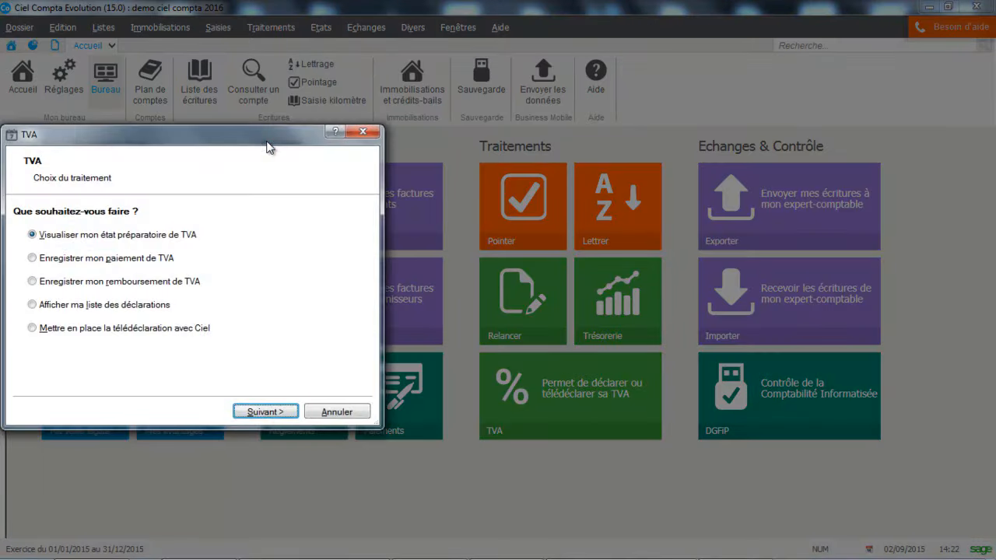
{"action": "left_click", "coordinate": [260, 413]}
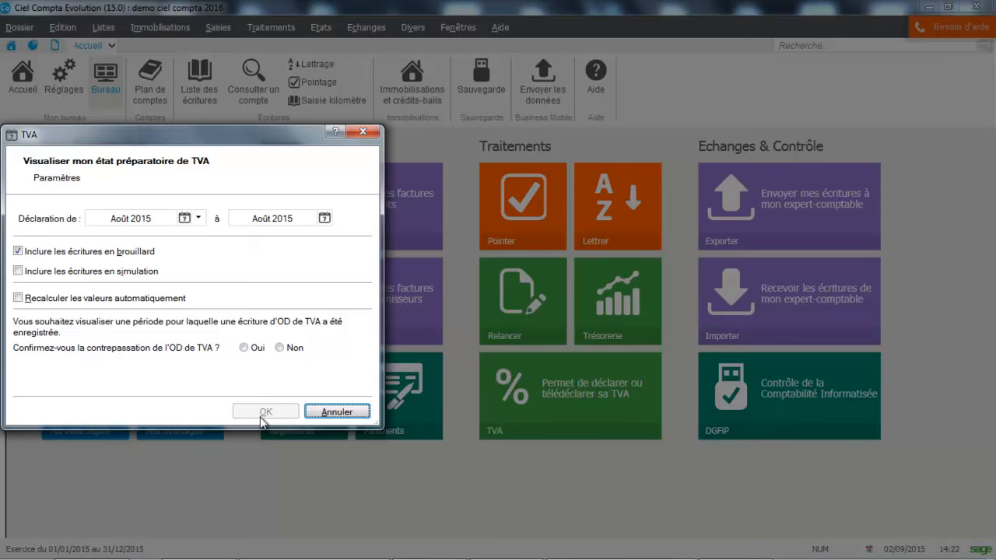
{"action": "left_click", "coordinate": [185, 219]}
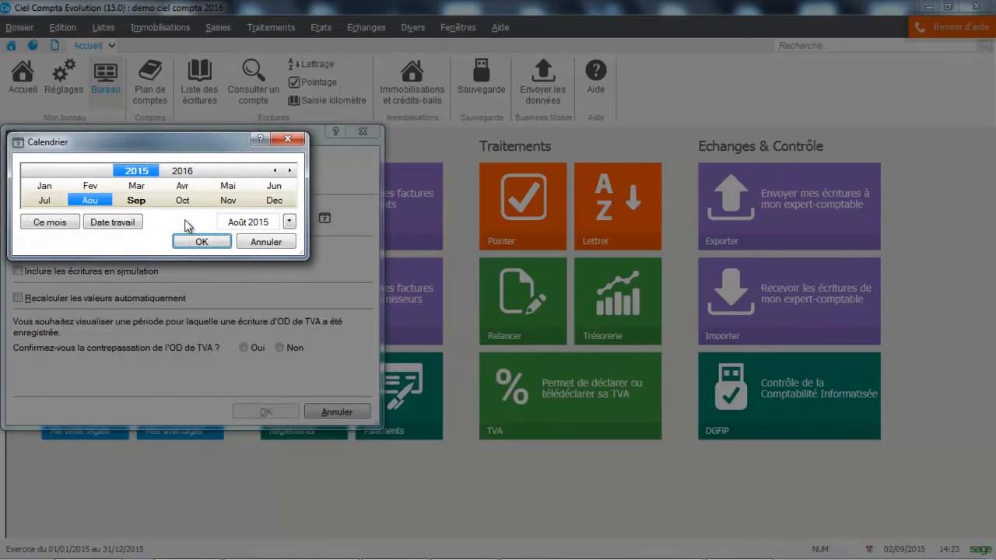
{"action": "left_click", "coordinate": [147, 202]}
{"action": "left_click", "coordinate": [201, 241]}
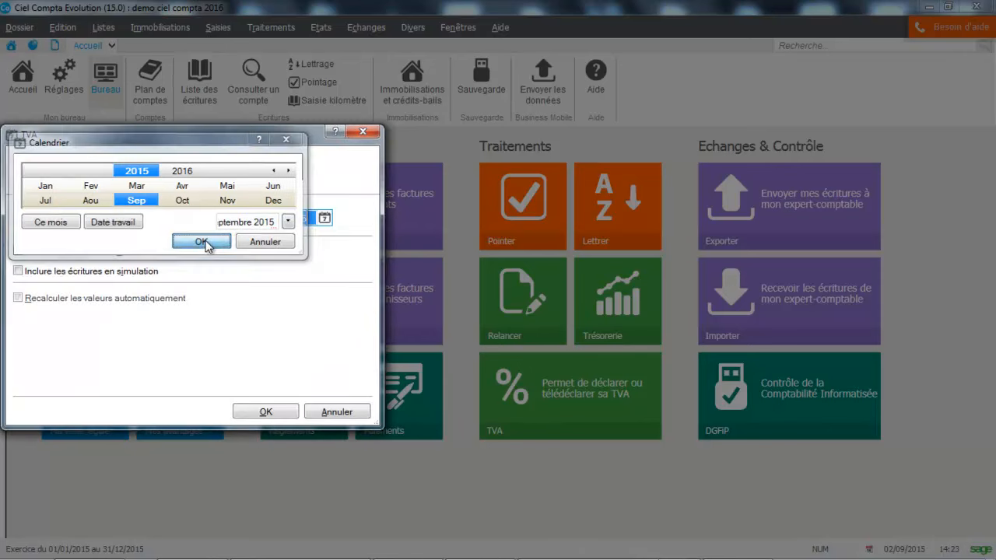
{"action": "left_click", "coordinate": [282, 412]}
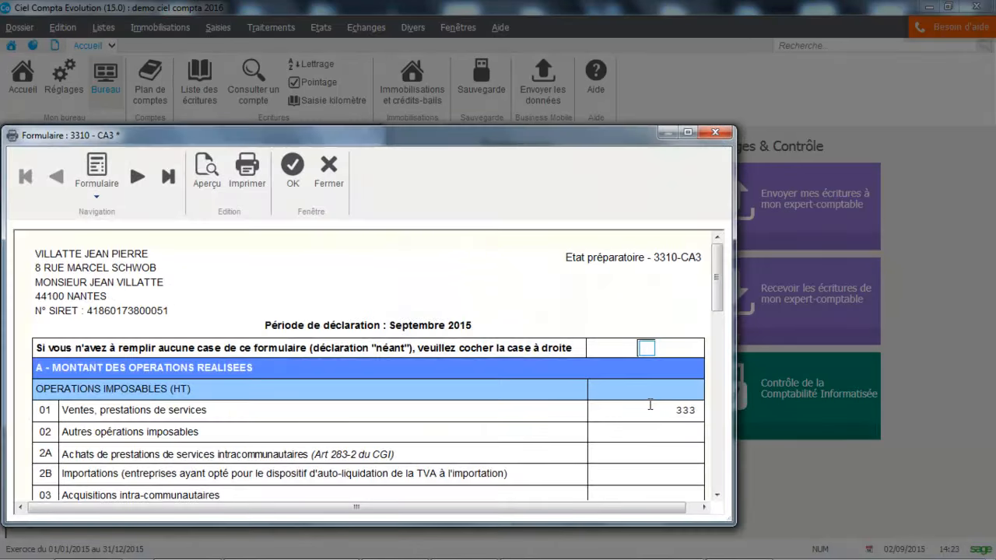
Examine the sales amount on line 01 and the entries behind the tax due at the normal 20% rate on line 08.
{"action": "left_click", "coordinate": [690, 411]}
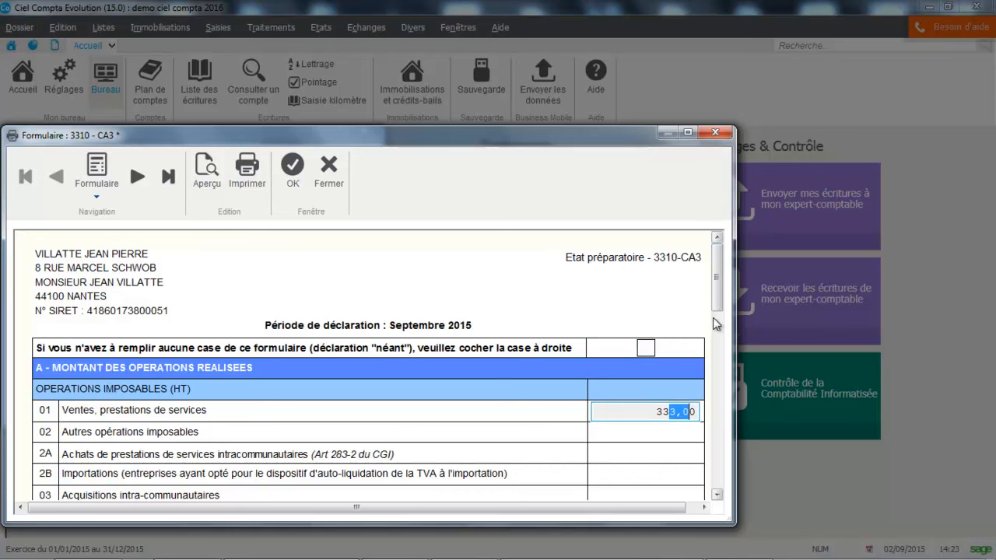
{"action": "left_click_drag", "start_coordinate": [724, 300], "coordinate": [734, 420]}
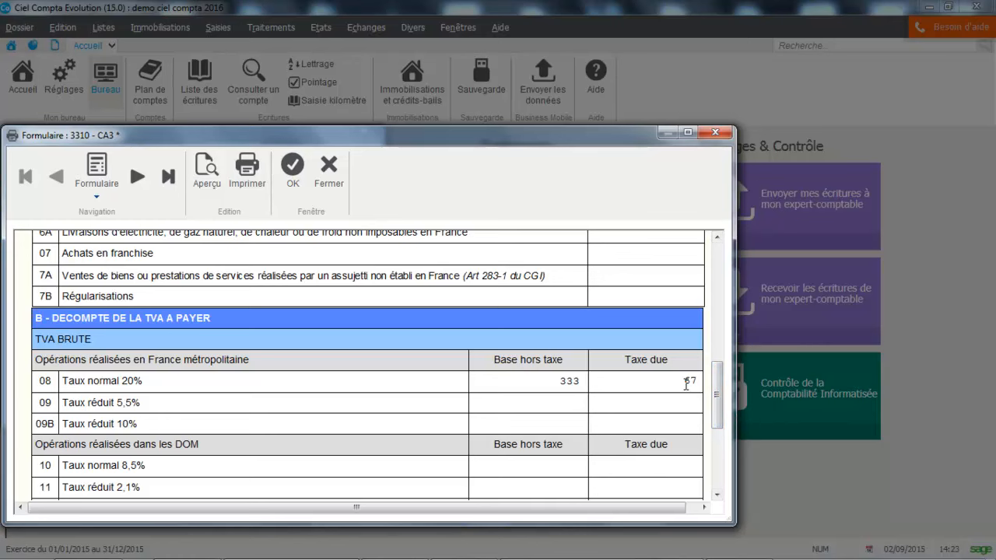
{"action": "left_click", "coordinate": [690, 382]}
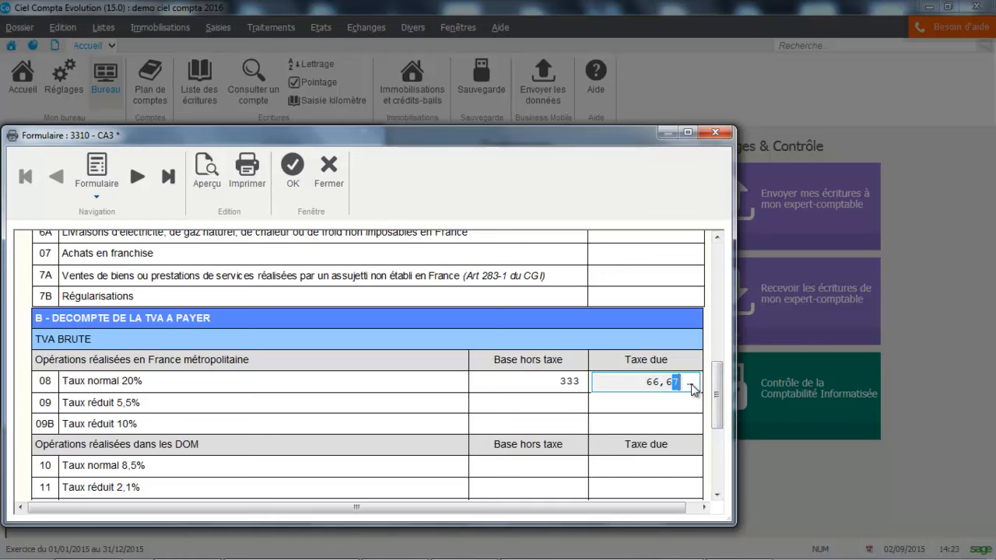
{"action": "left_click", "coordinate": [690, 383]}
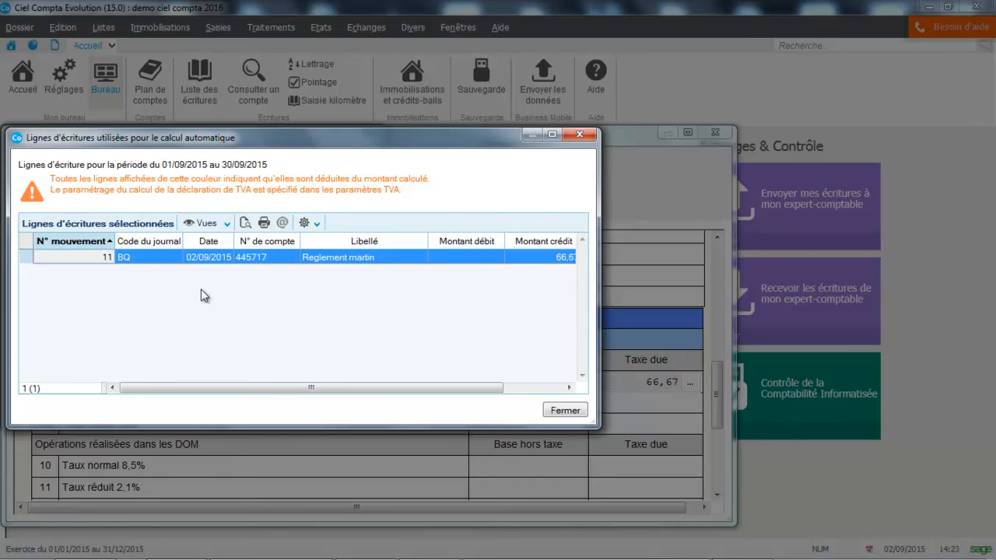
{"action": "left_click", "coordinate": [563, 411]}
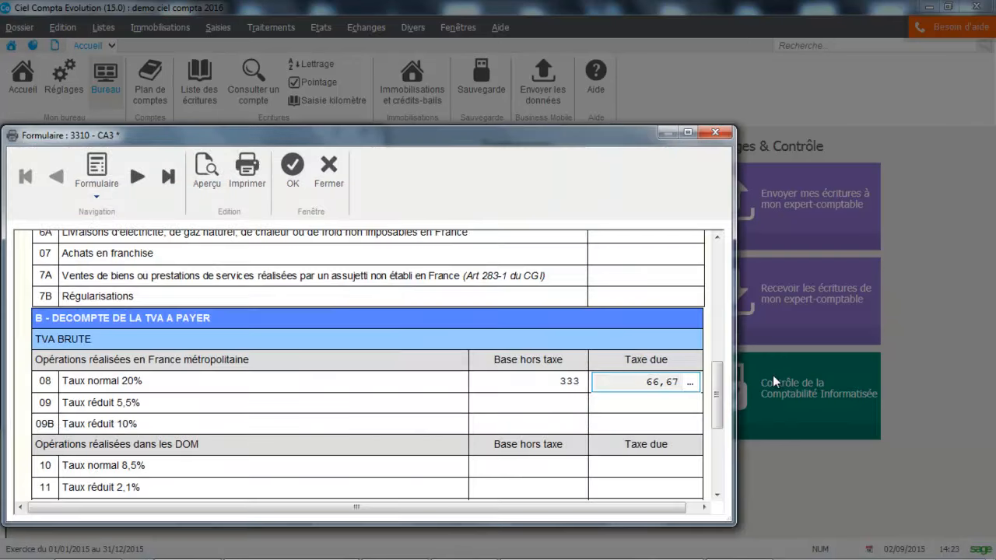
Examine the entries behind deductible VAT line 20, Autres biens et services, and close the VAT form without saving.
{"action": "left_click", "coordinate": [138, 177]}
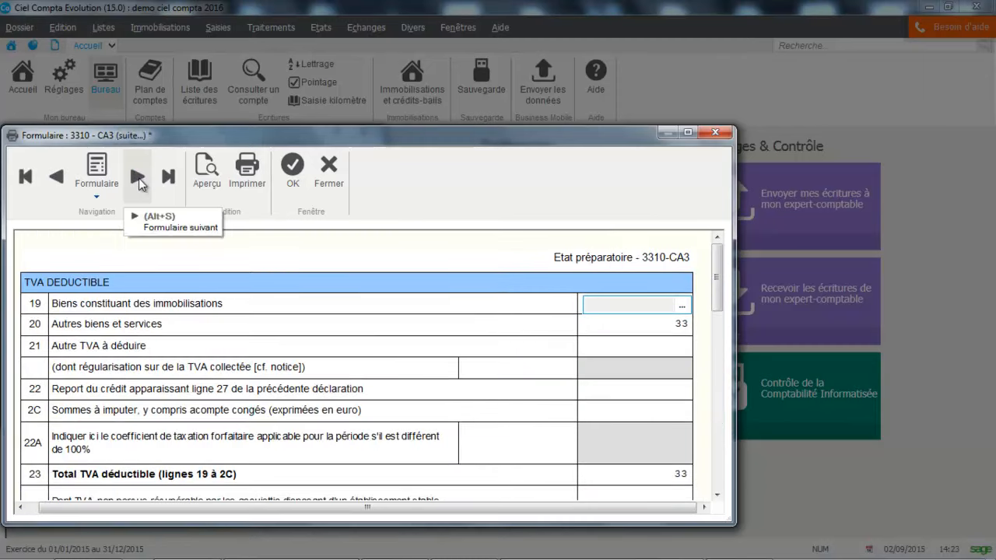
{"action": "left_click_drag", "start_coordinate": [722, 261], "coordinate": [722, 278]}
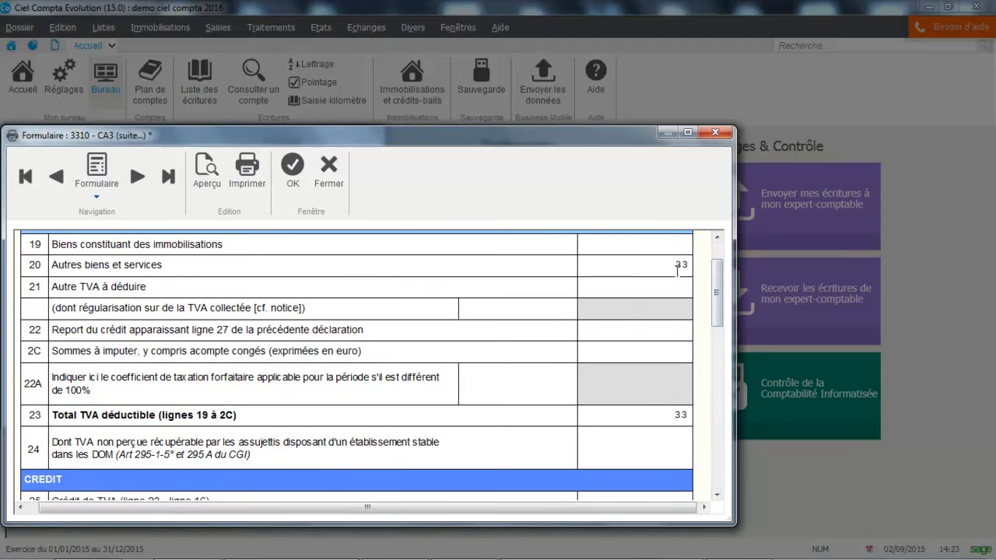
{"action": "left_click", "coordinate": [677, 273]}
{"action": "left_click", "coordinate": [682, 268]}
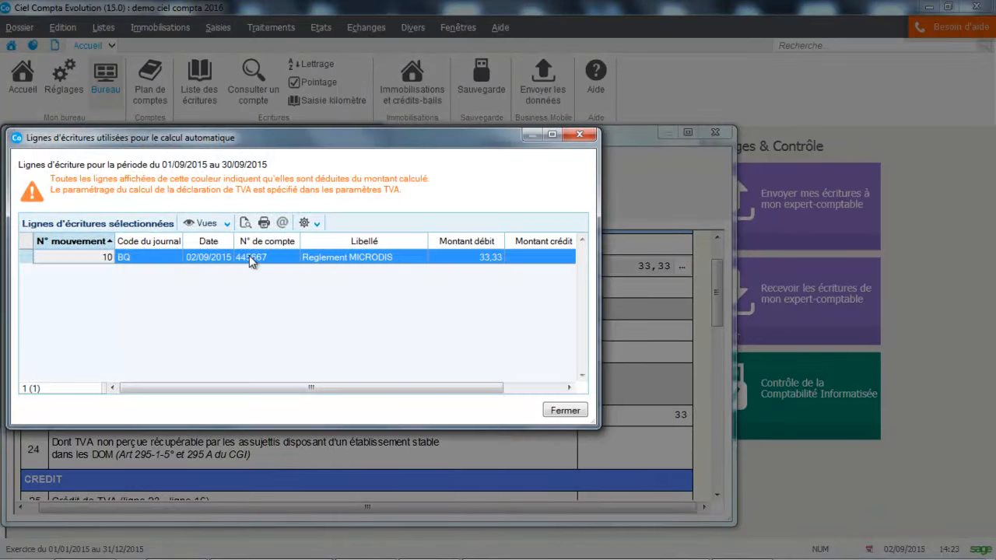
{"action": "left_click", "coordinate": [582, 136]}
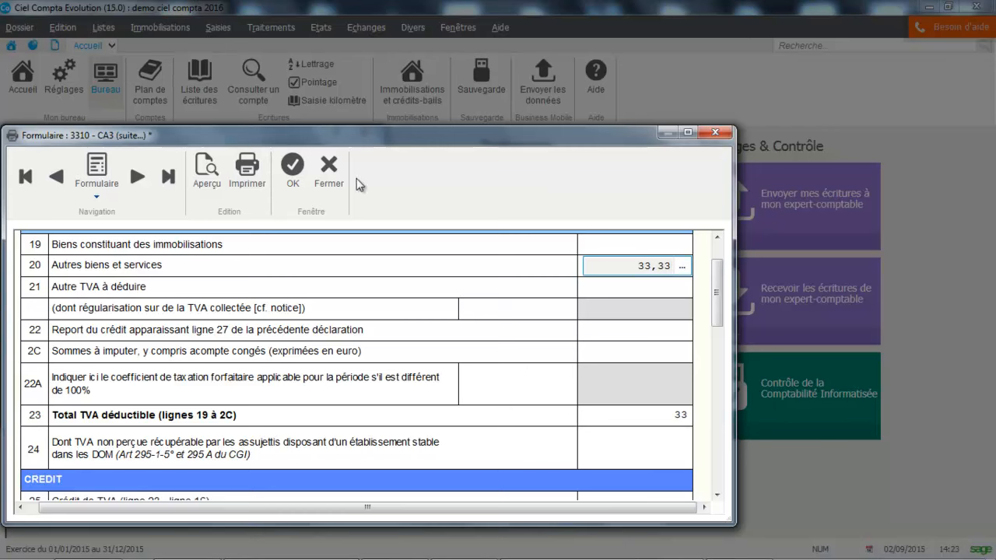
{"action": "left_click", "coordinate": [727, 134]}
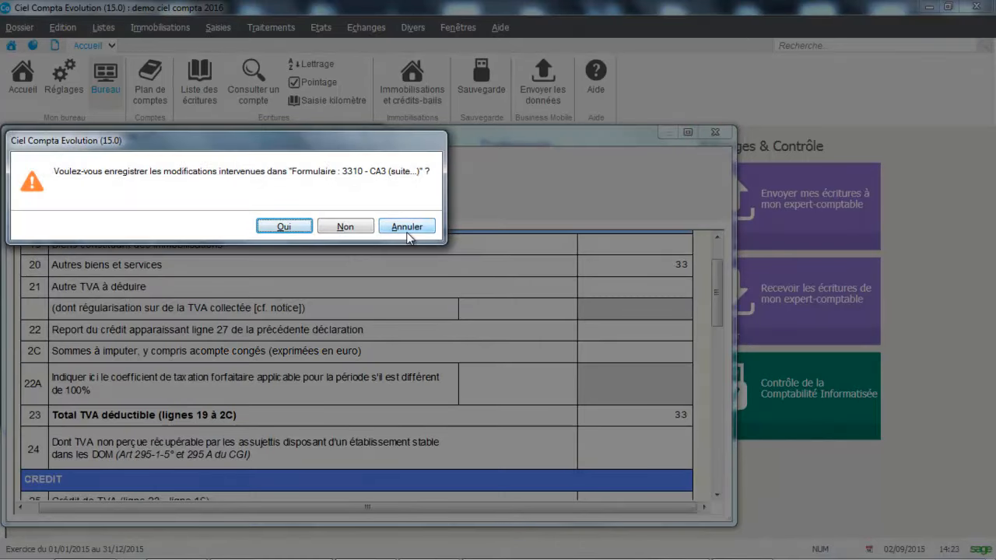
{"action": "left_click", "coordinate": [361, 226]}
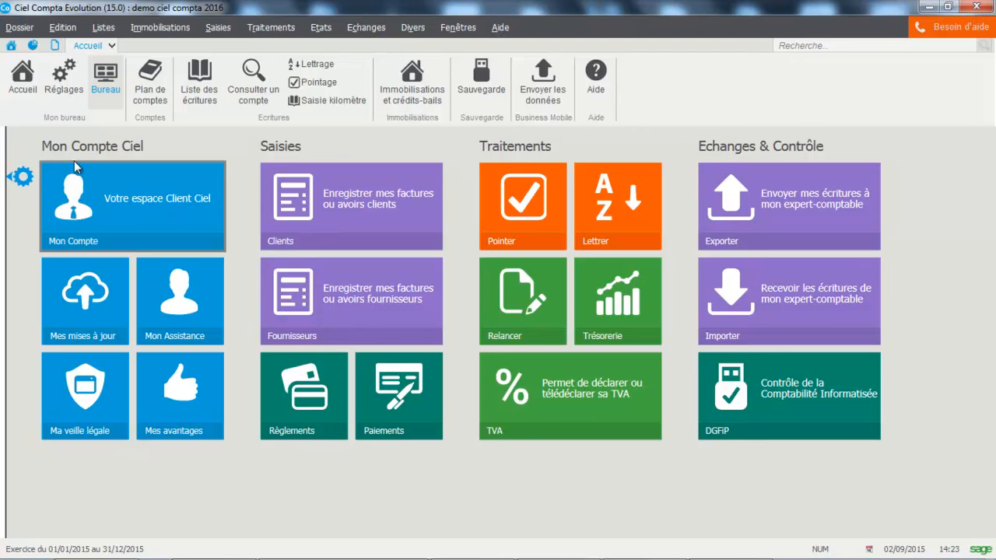
Start a standard entry in purchase journal HA with document number 90 and the label FORMATION MICRODIS.
{"action": "left_click", "coordinate": [218, 28]}
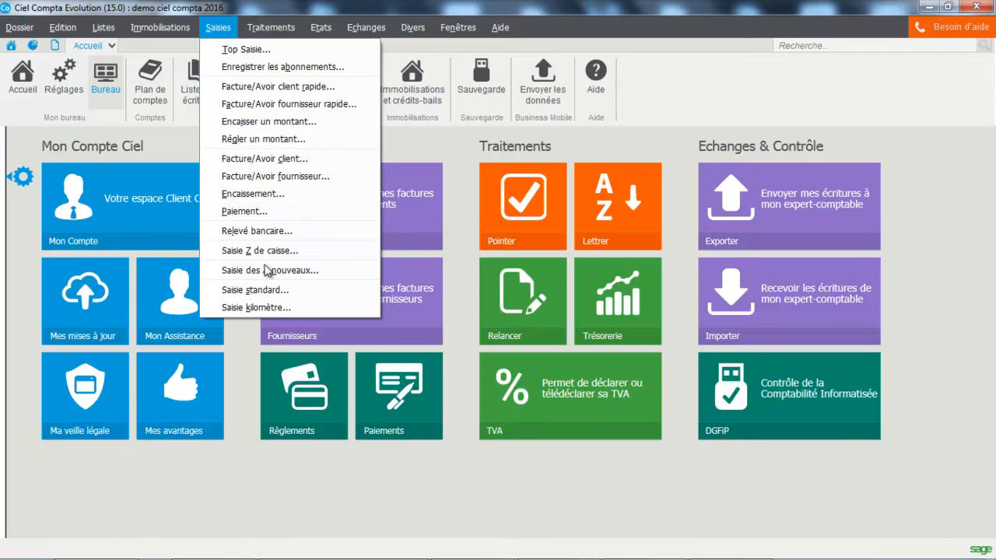
{"action": "left_click", "coordinate": [265, 291]}
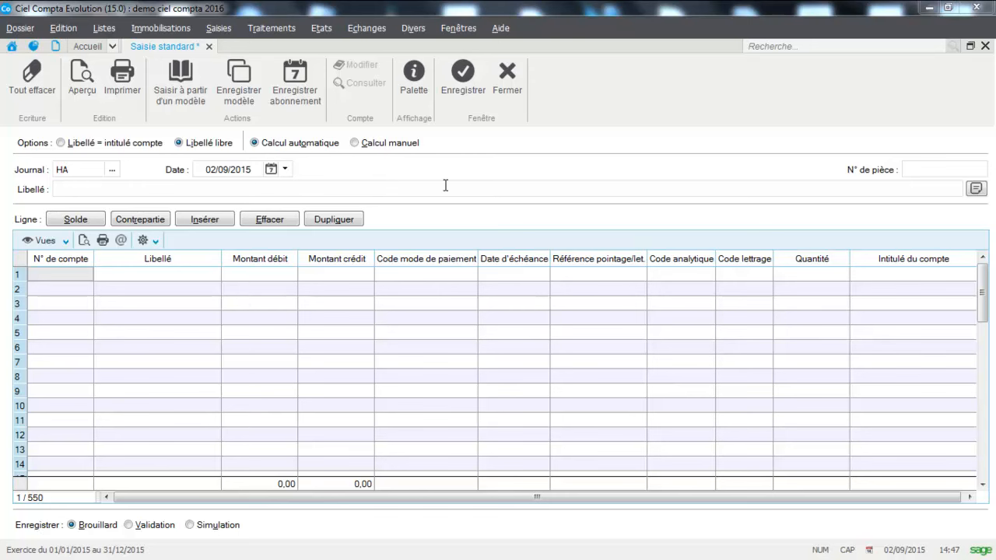
{"action": "left_click", "coordinate": [949, 166]}
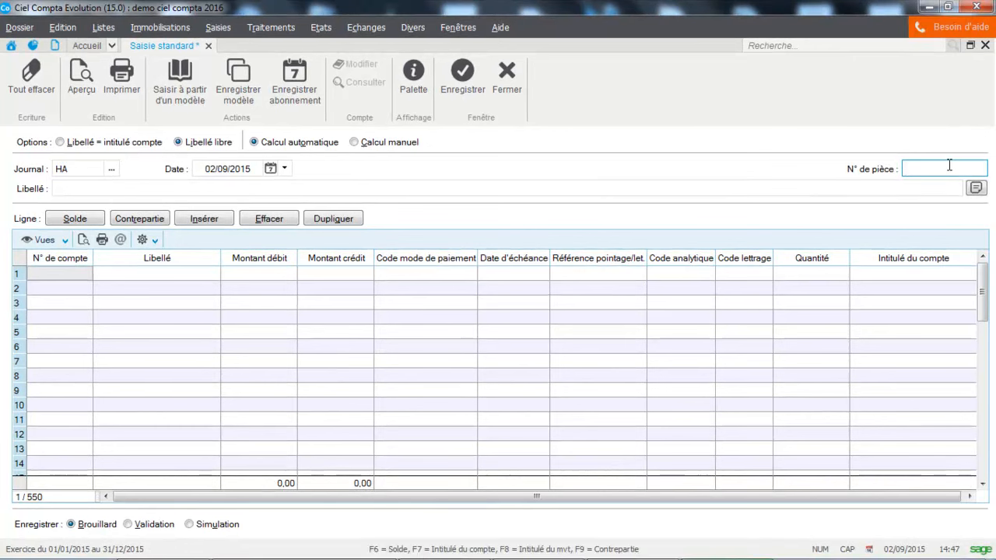
{"action": "type", "text": "90"}
{"action": "key", "text": "Tab"}
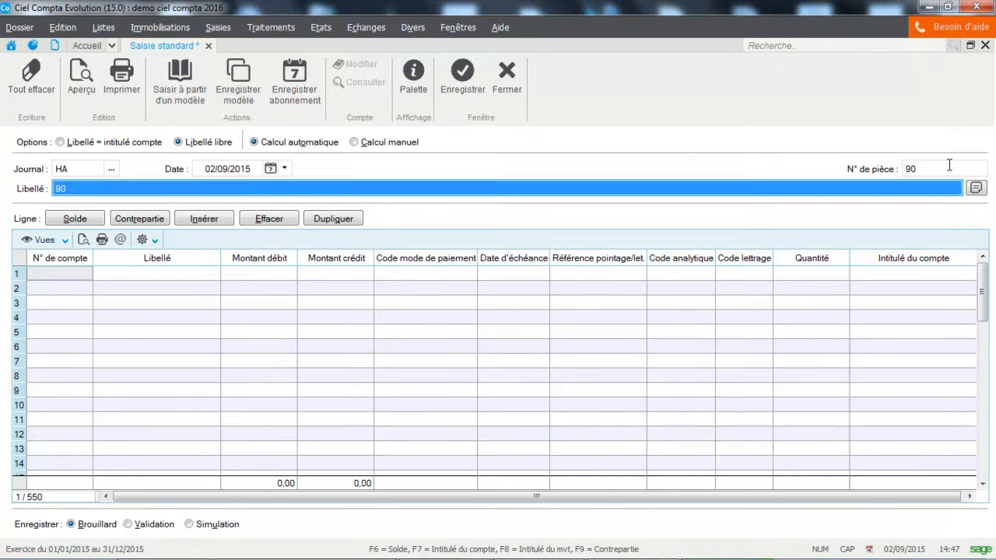
{"action": "type", "text": "FORMATIO"}
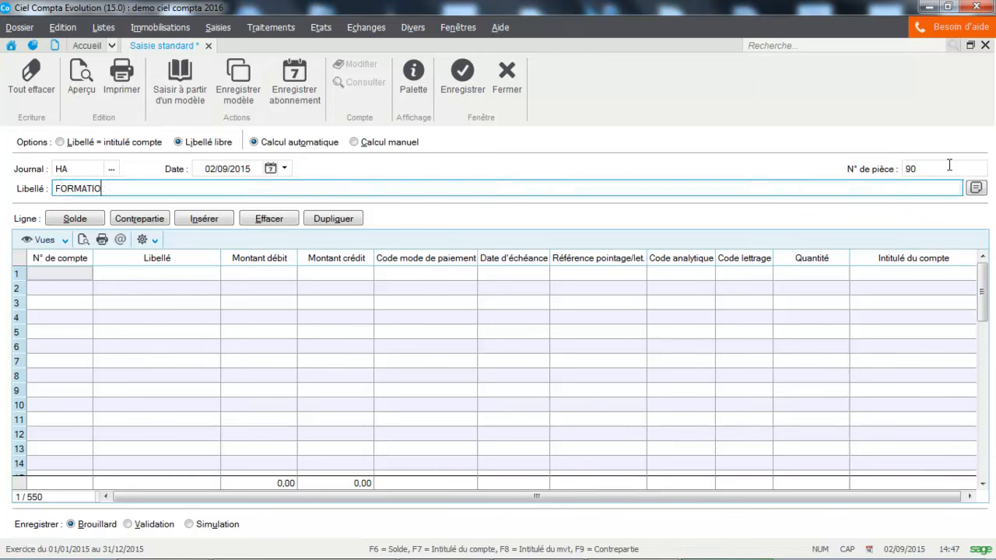
{"action": "type", "text": "N MICRODIS"}
Enter account 604000 with a debit of 300 on the first line and accept the automatic pending VAT line.
{"action": "left_click", "coordinate": [49, 272]}
{"action": "type", "text": "60"}
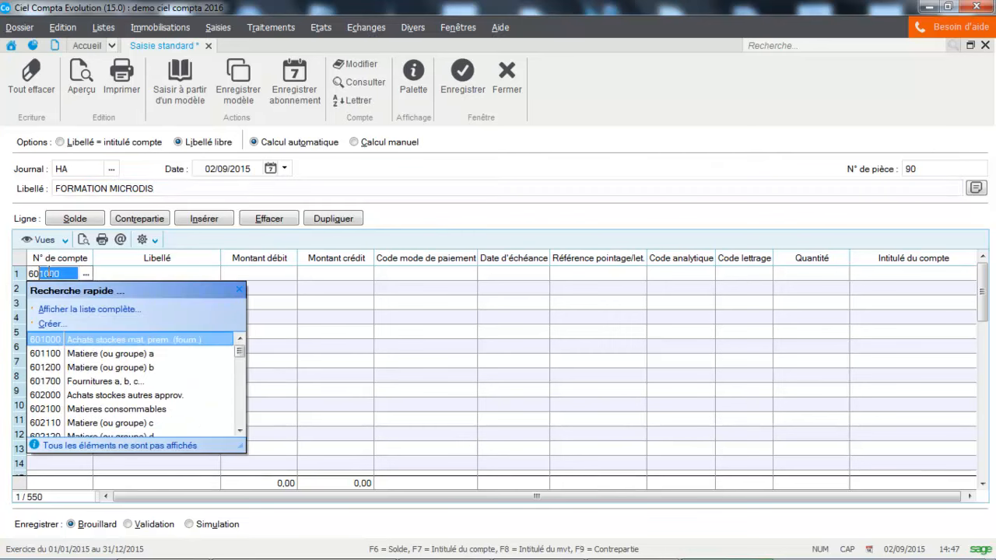
{"action": "type", "text": "4"}
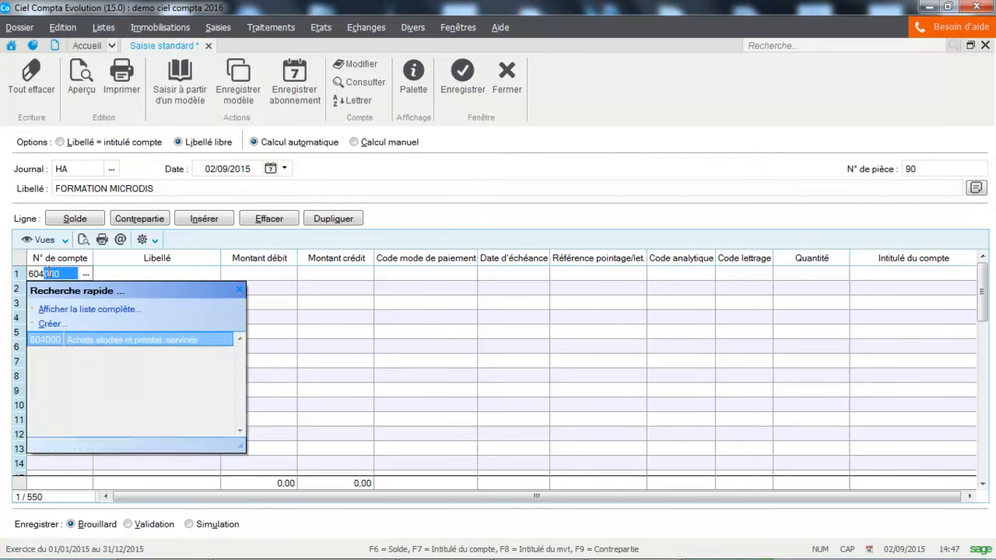
{"action": "left_click", "coordinate": [108, 339]}
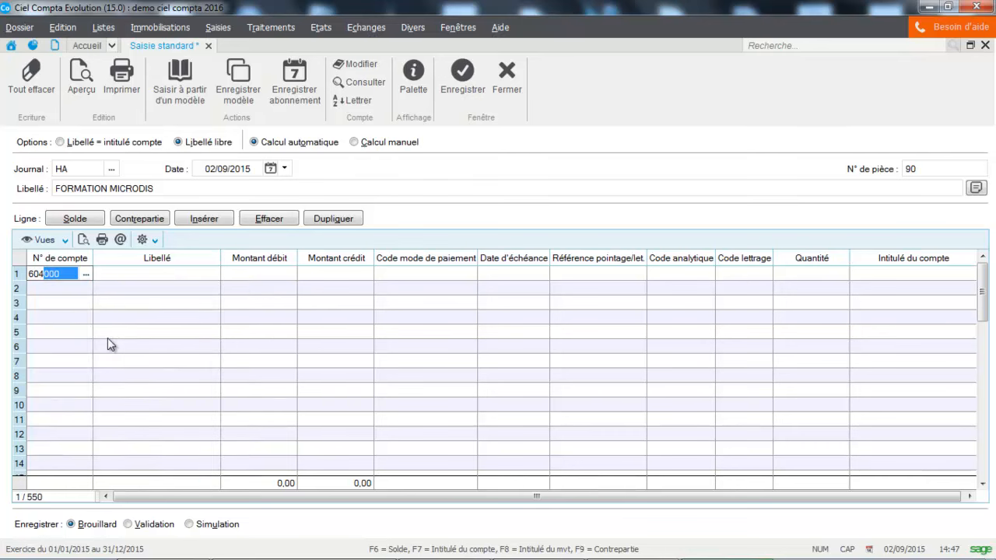
{"action": "key", "text": "Return"}
{"action": "key", "text": "Return"}
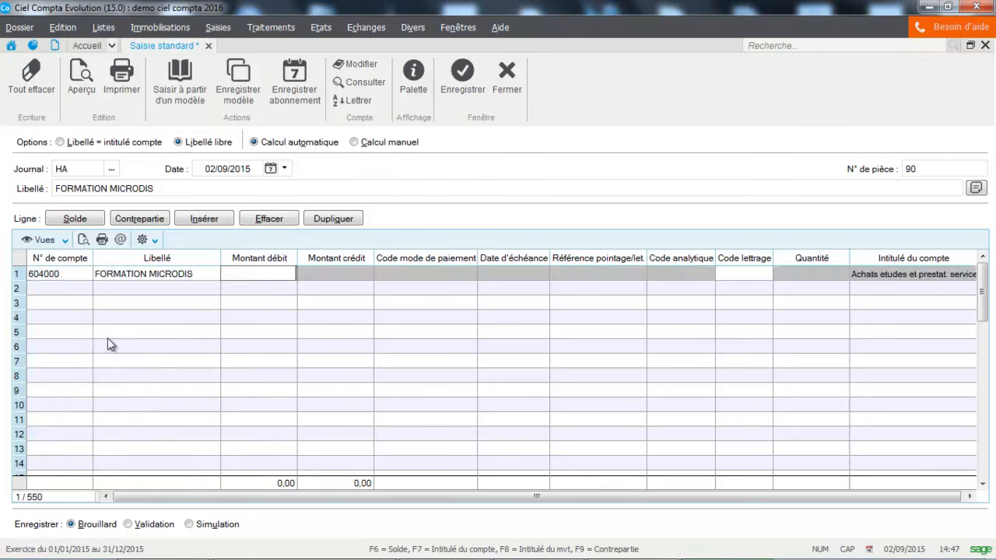
{"action": "type", "text": "300"}
{"action": "key", "text": "Return"}
{"action": "key", "text": "Return"}
{"action": "key", "text": "Return"}
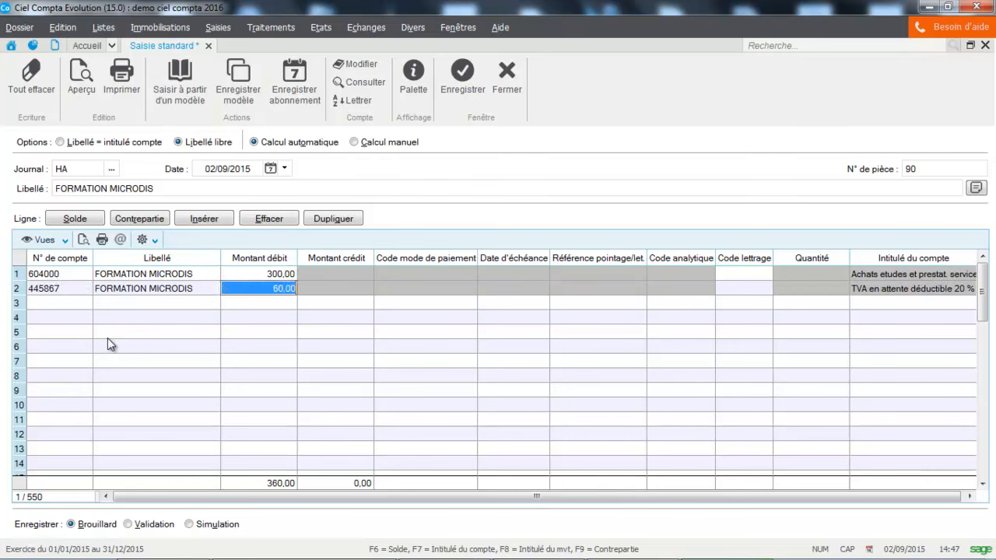
{"action": "key", "text": "Return"}
Add supplier account 401MICRO as the balancing line and save the purchase entry as a draft.
{"action": "type", "text": "401000"}
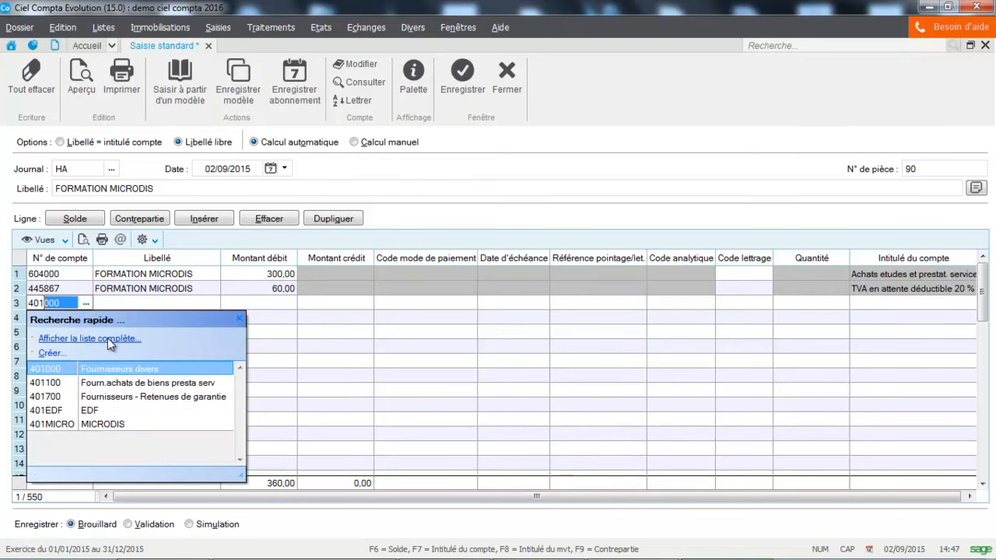
{"action": "left_click", "coordinate": [107, 424]}
{"action": "key", "text": "Return"}
{"action": "key", "text": "F6"}
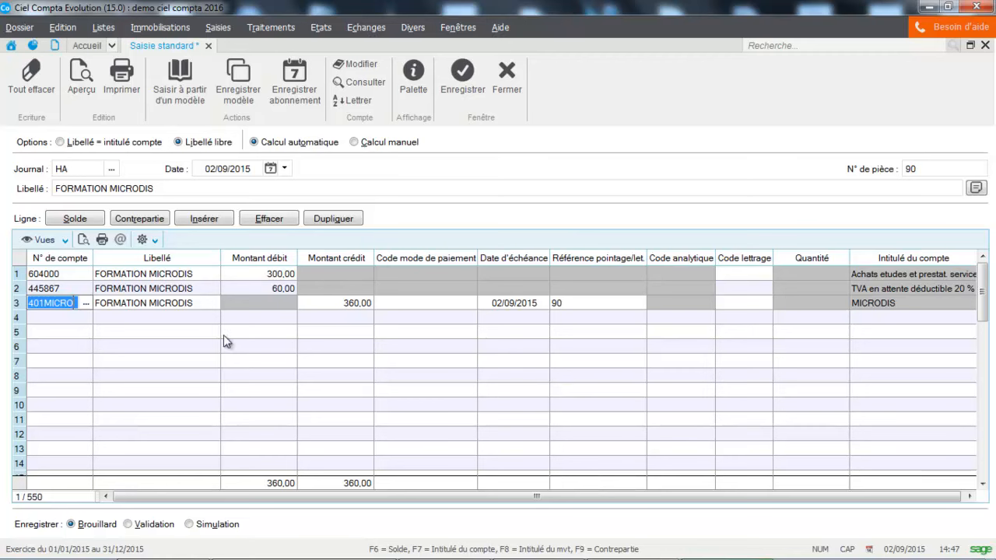
{"action": "left_click", "coordinate": [463, 75]}
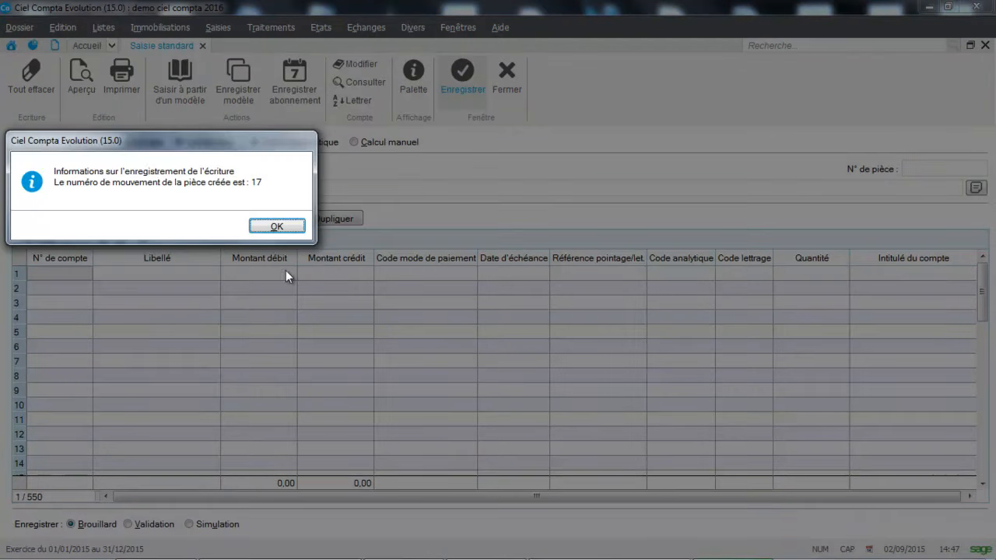
{"action": "left_click", "coordinate": [287, 225]}
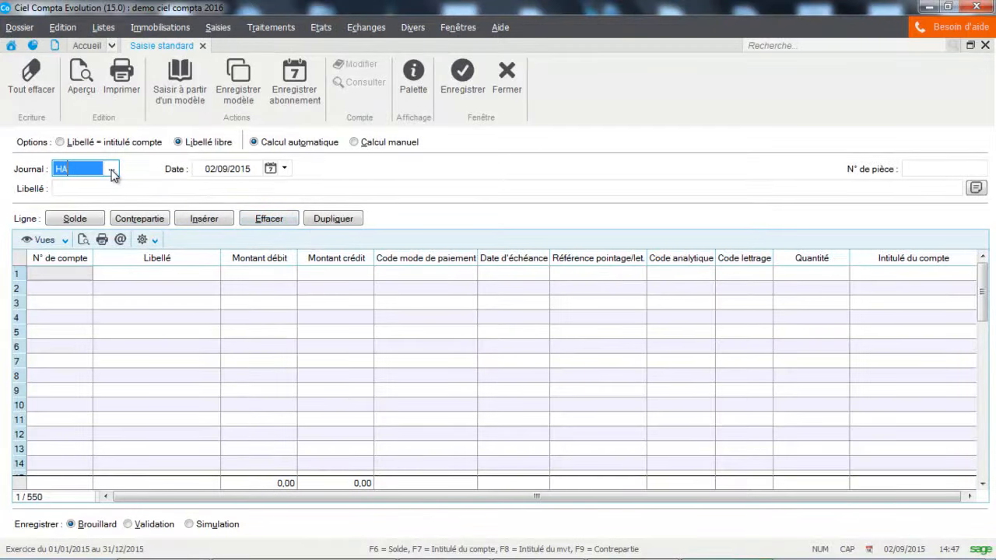
Switch the new entry to sales journal VT and set its document number to 67.
{"action": "left_click", "coordinate": [111, 168]}
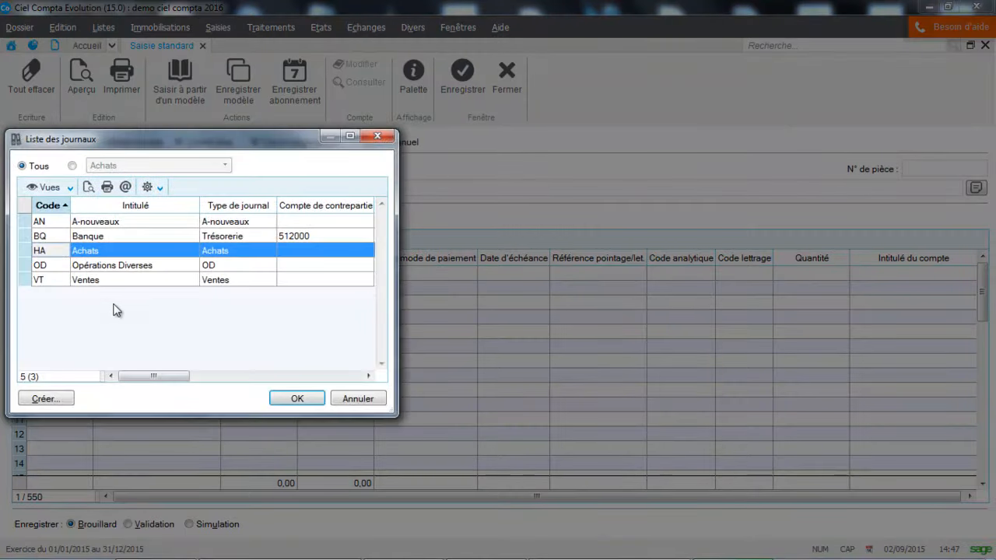
{"action": "double_click", "coordinate": [120, 280]}
{"action": "key", "text": "Tab"}
{"action": "key", "text": "Tab"}
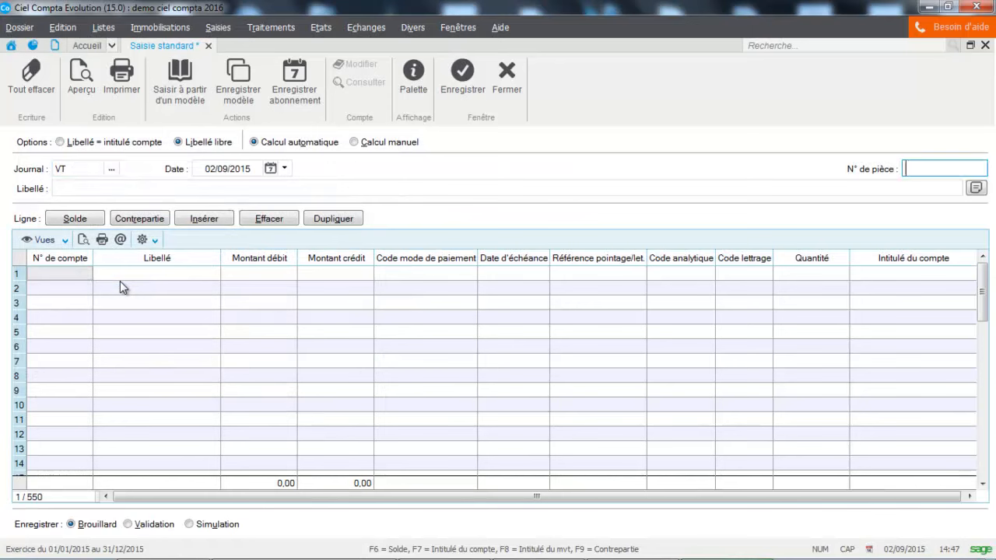
{"action": "type", "text": "67"}
Label the sales entry FORMATION CIEL followed by the customer's name, removing the prefilled document number.
{"action": "left_click", "coordinate": [135, 193]}
{"action": "type", "text": "FORMAT"}
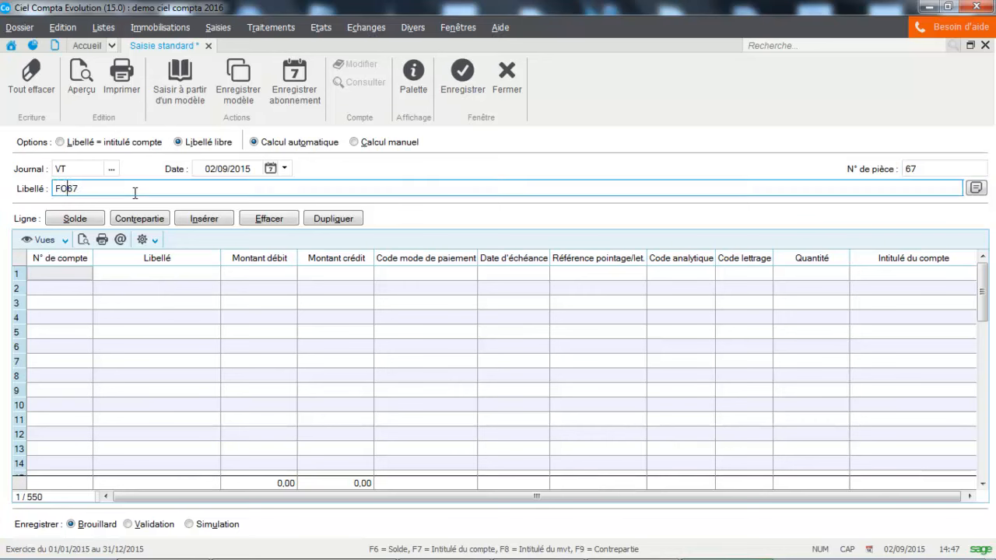
{"action": "type", "text": "ION CIEL "}
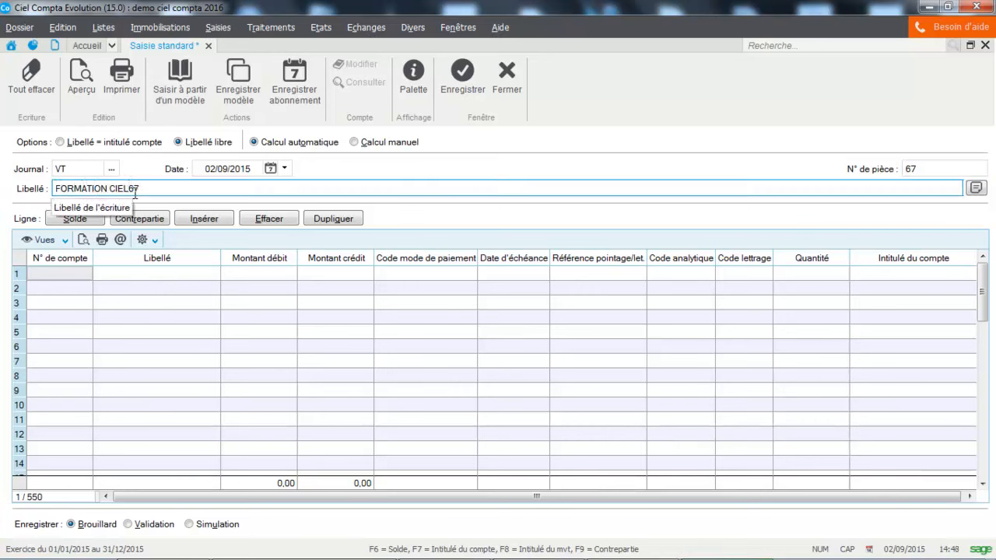
{"action": "type", "text": "MARTIB"}
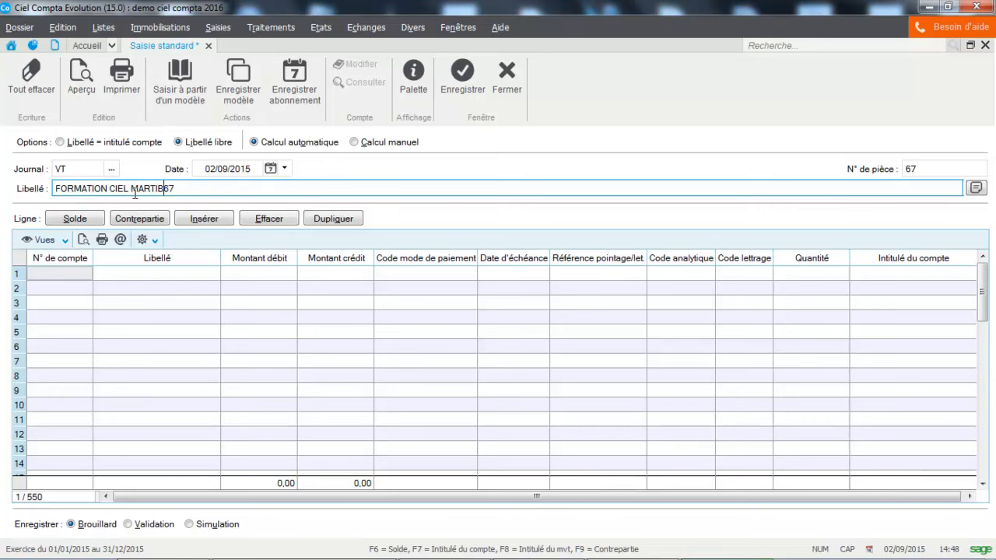
{"action": "key", "text": "Delete"}
{"action": "key", "text": "Delete"}
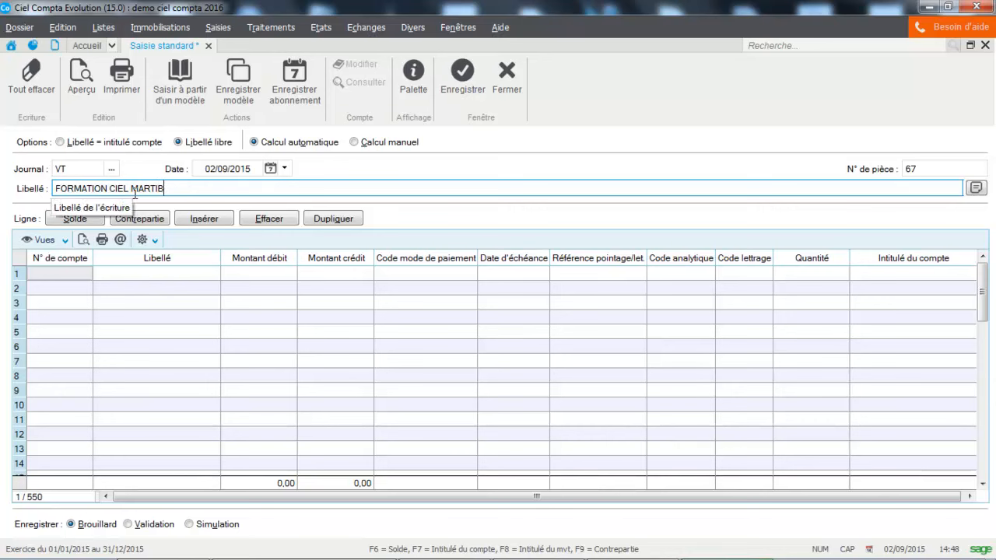
{"action": "key", "text": "BackSpace"}
{"action": "type", "text": "N"}
Enter account 706000 with a credit of 600 on the first line and generate the pending collected VAT line.
{"action": "left_click", "coordinate": [58, 273]}
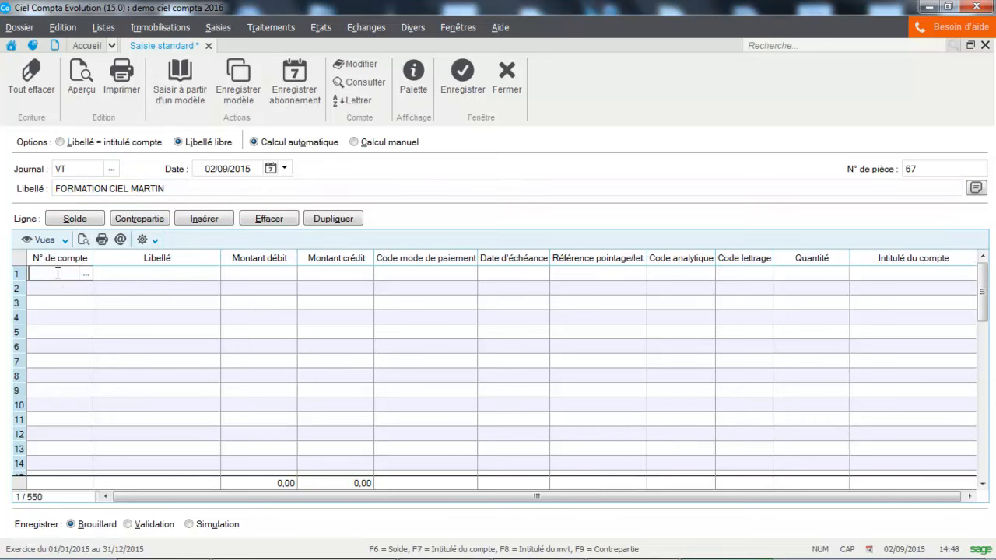
{"action": "type", "text": "706000"}
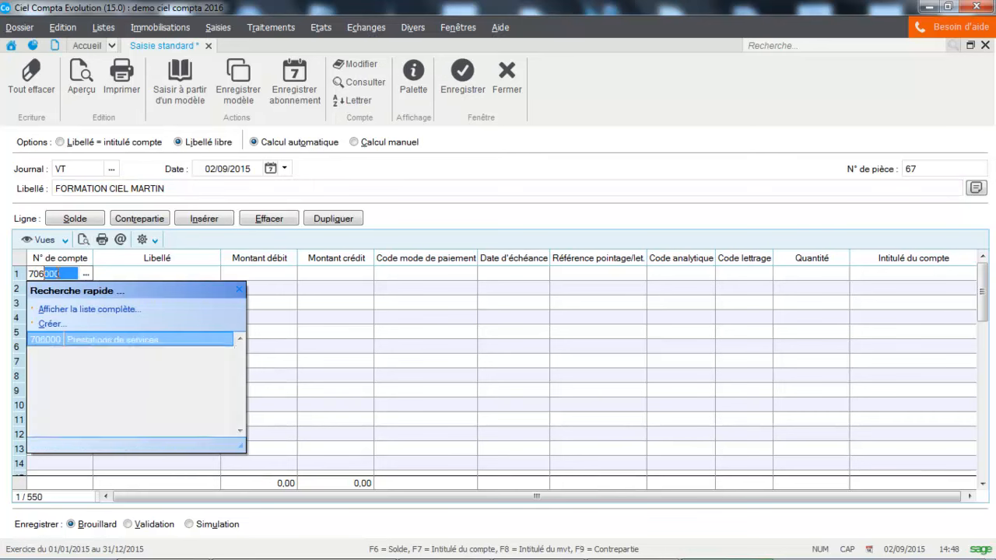
{"action": "left_click", "coordinate": [140, 342]}
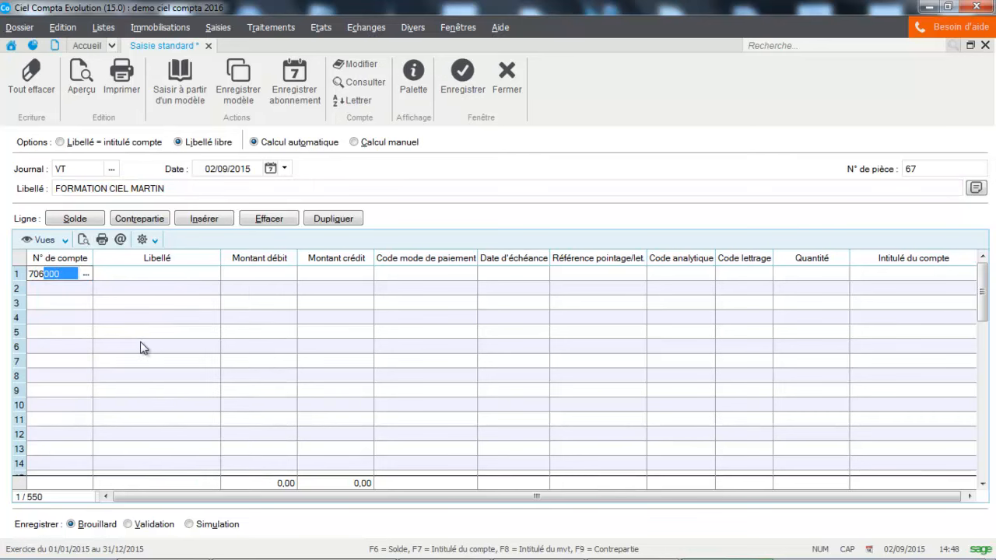
{"action": "key", "text": "Tab"}
{"action": "key", "text": "Tab"}
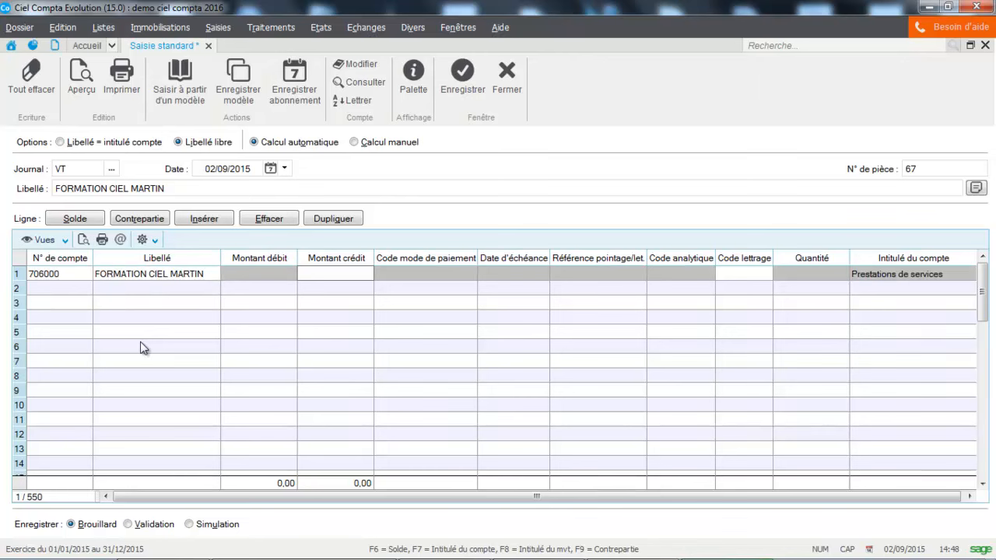
{"action": "type", "text": "600"}
{"action": "left_click", "coordinate": [54, 294]}
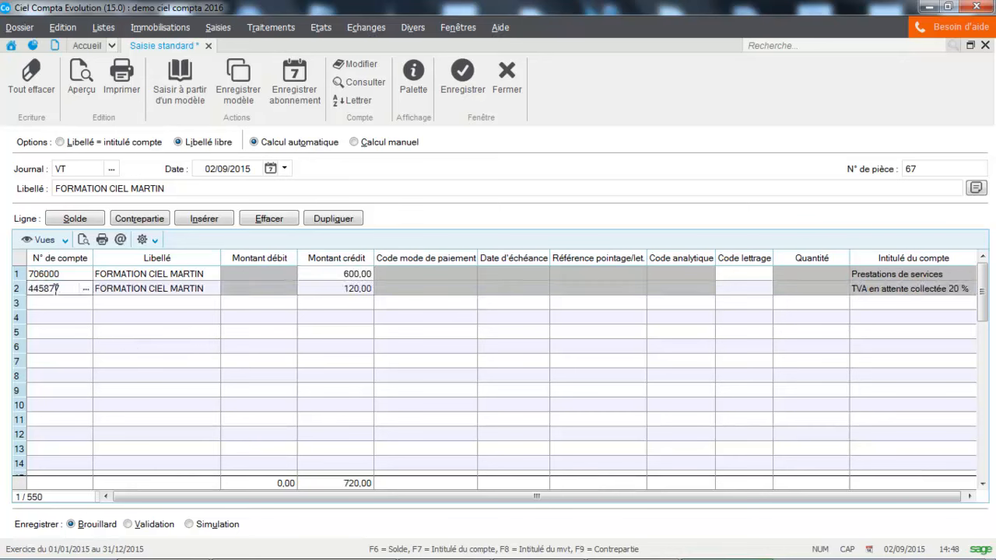
Add the customer's individual 411 account as the balancing line and save the sales entry as a draft.
{"action": "left_click", "coordinate": [53, 309]}
{"action": "type", "text": "41"}
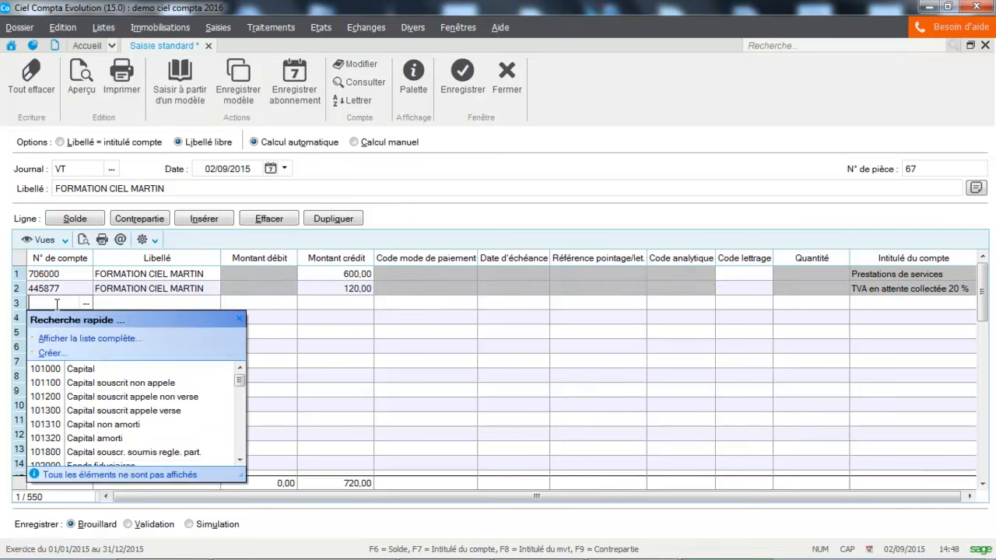
{"action": "type", "text": "1"}
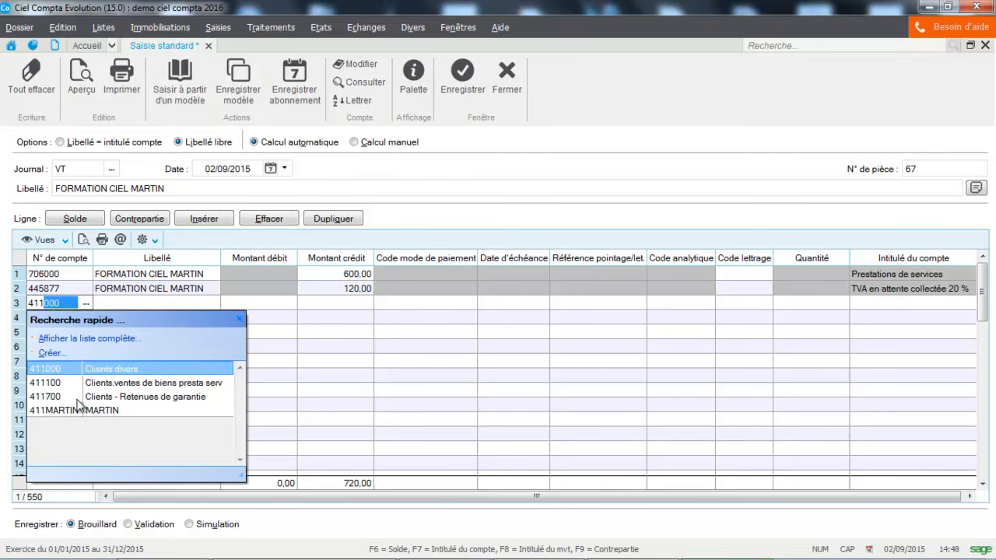
{"action": "left_click", "coordinate": [102, 410]}
{"action": "key", "text": "Tab"}
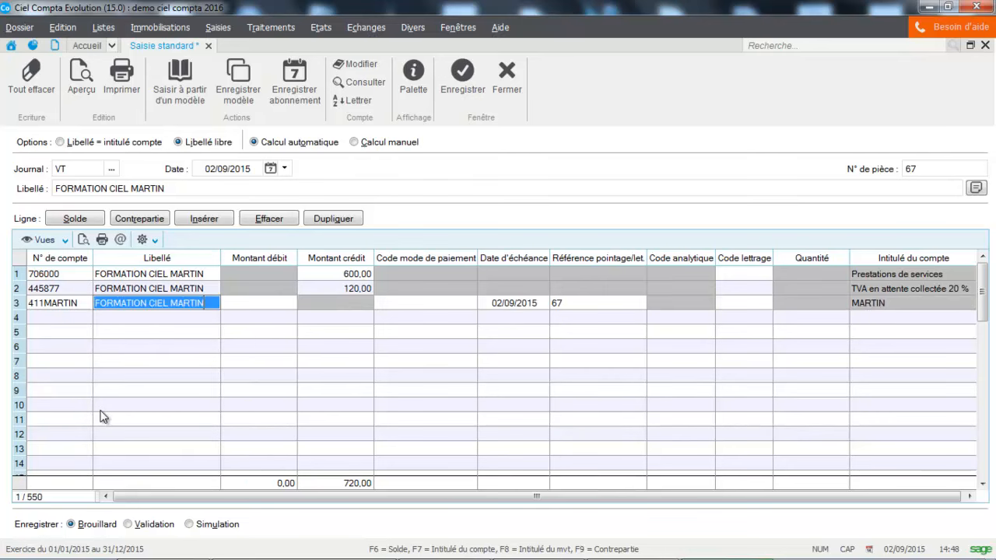
{"action": "key", "text": "F6"}
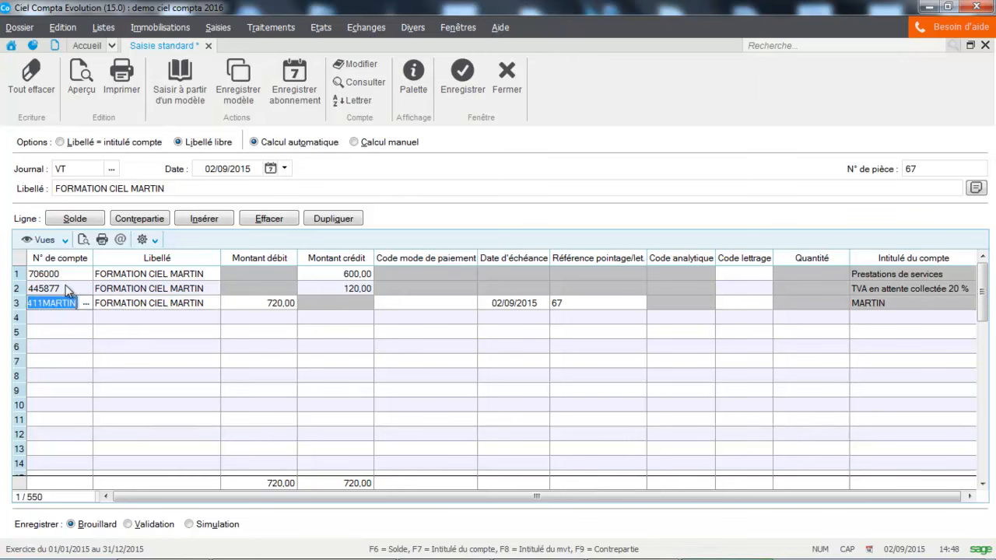
{"action": "left_click", "coordinate": [462, 70]}
{"action": "left_click", "coordinate": [278, 226]}
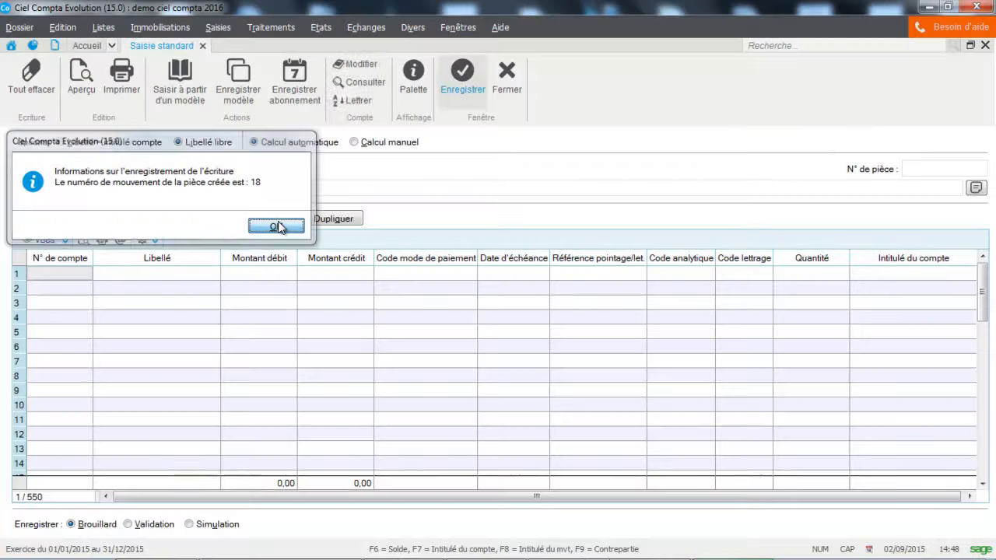
View the preparatory VAT statement for September 2015, including draft entries, and close it without saving.
{"action": "left_click", "coordinate": [263, 28]}
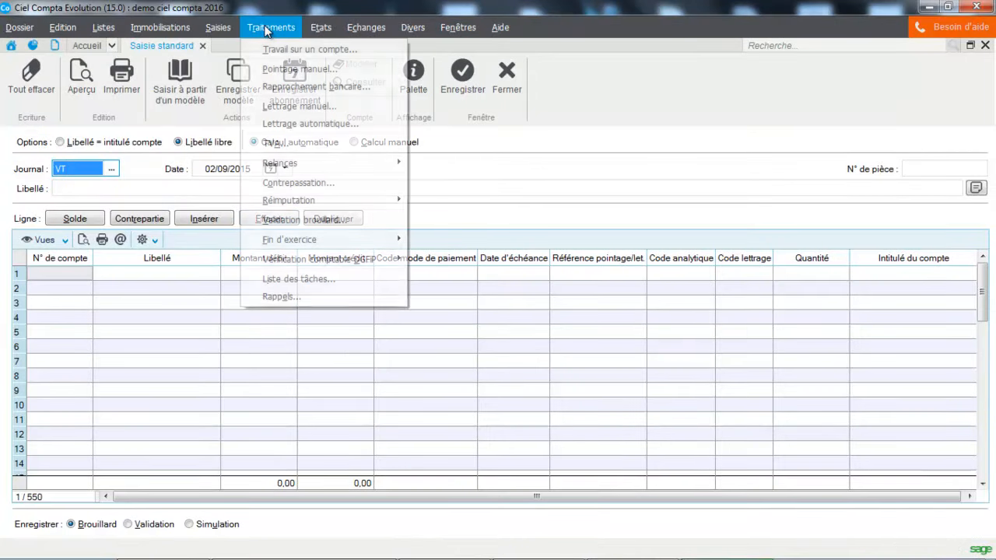
{"action": "left_click", "coordinate": [267, 145]}
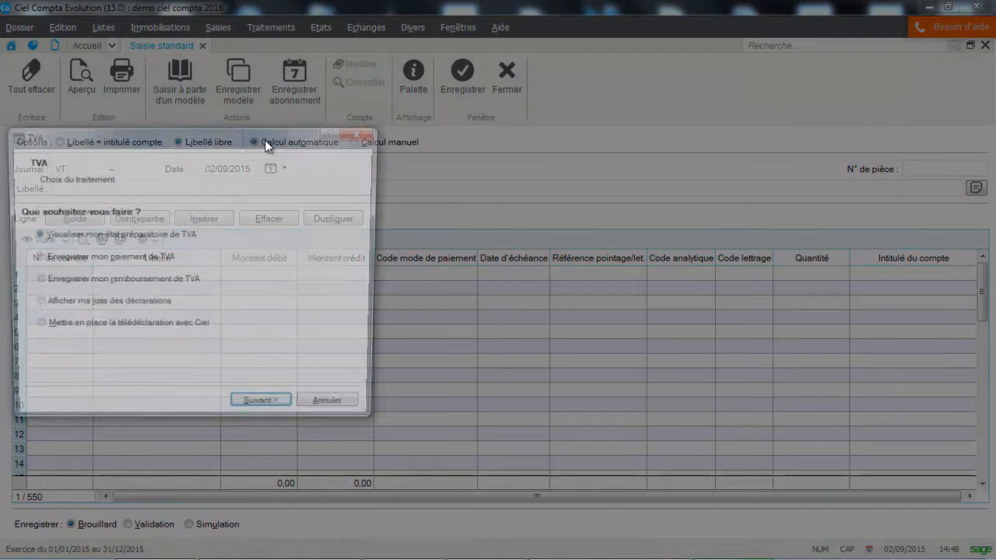
{"action": "left_click", "coordinate": [269, 413]}
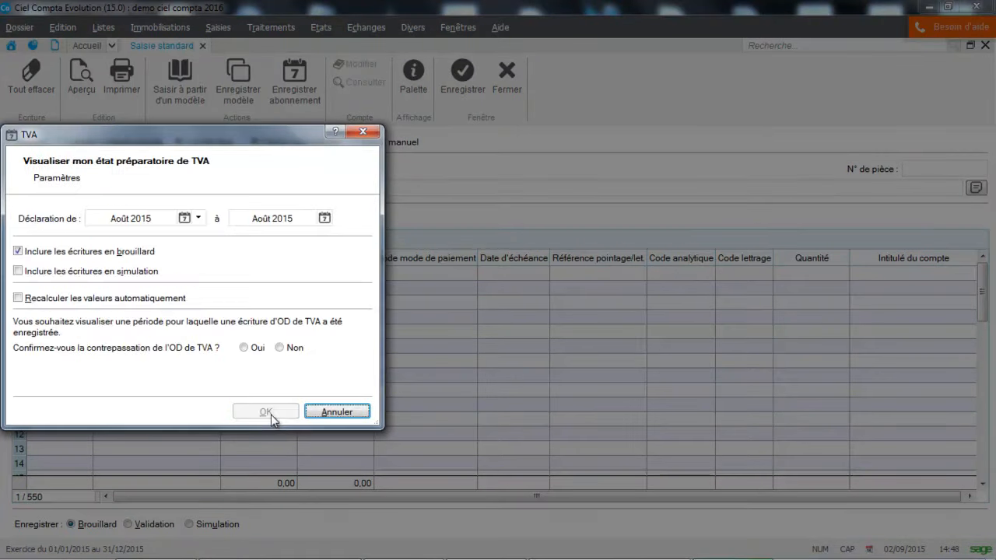
{"action": "left_click", "coordinate": [185, 219]}
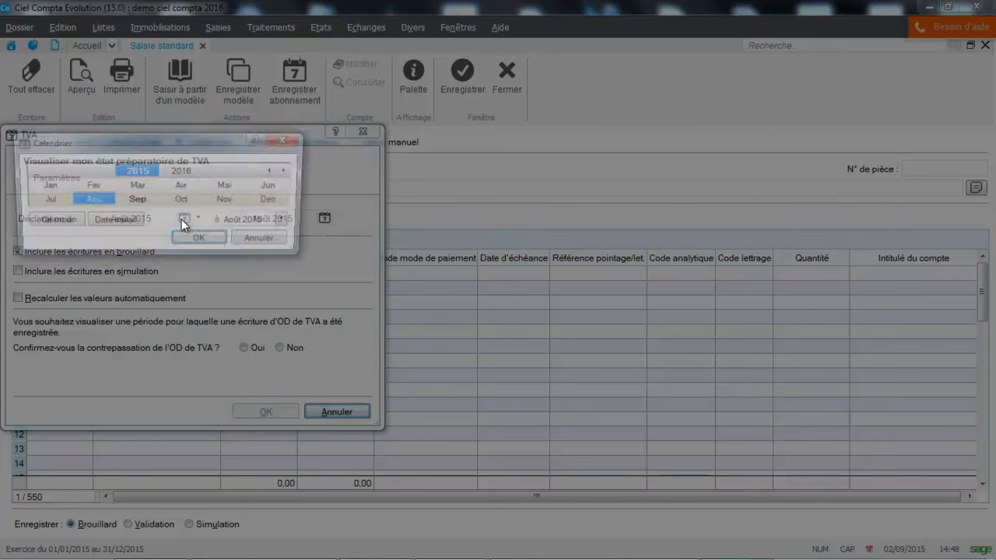
{"action": "left_click", "coordinate": [139, 201]}
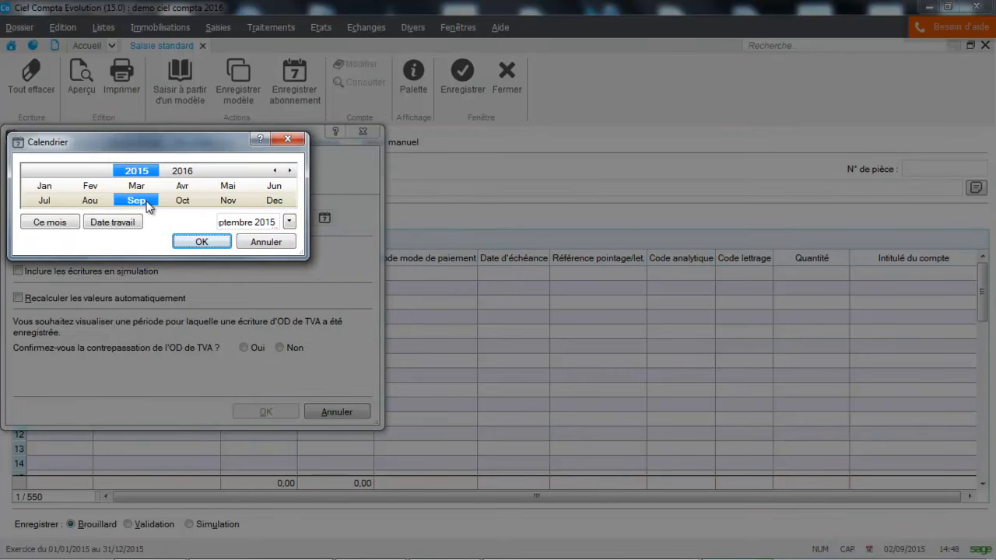
{"action": "left_click", "coordinate": [201, 242]}
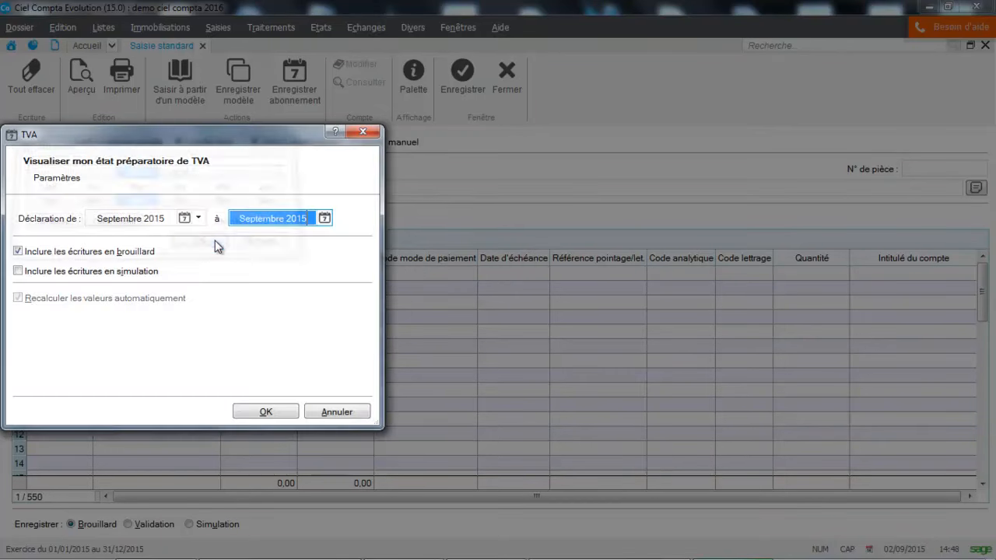
{"action": "left_click", "coordinate": [268, 412]}
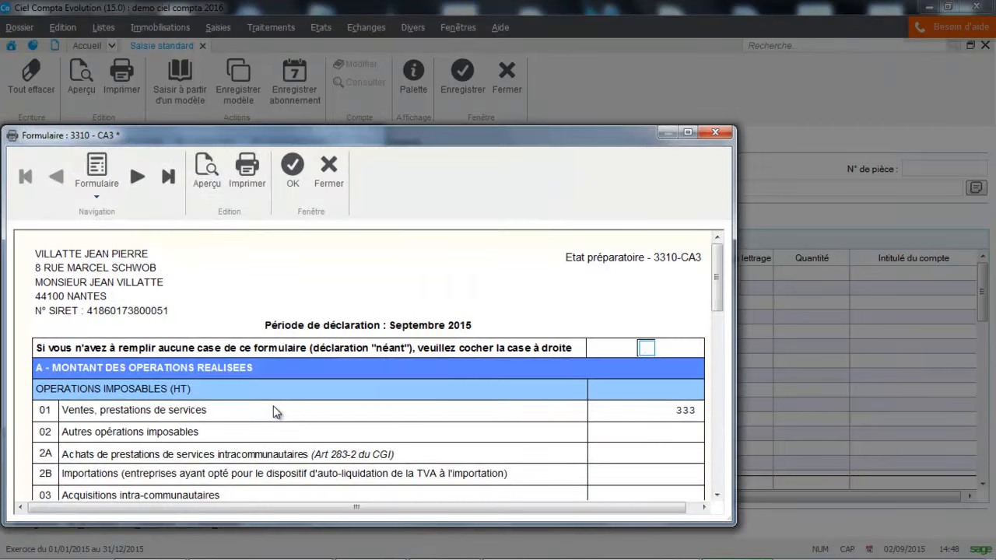
{"action": "left_click", "coordinate": [338, 184]}
{"action": "left_click", "coordinate": [320, 227]}
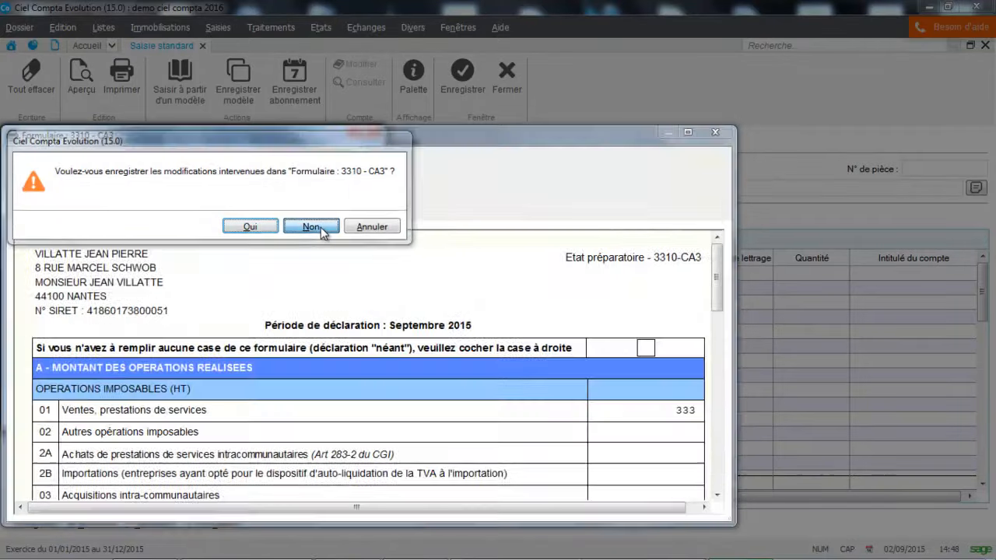
Close the current entry window and start a new standard entry in bank journal BQ.
{"action": "left_click", "coordinate": [507, 83]}
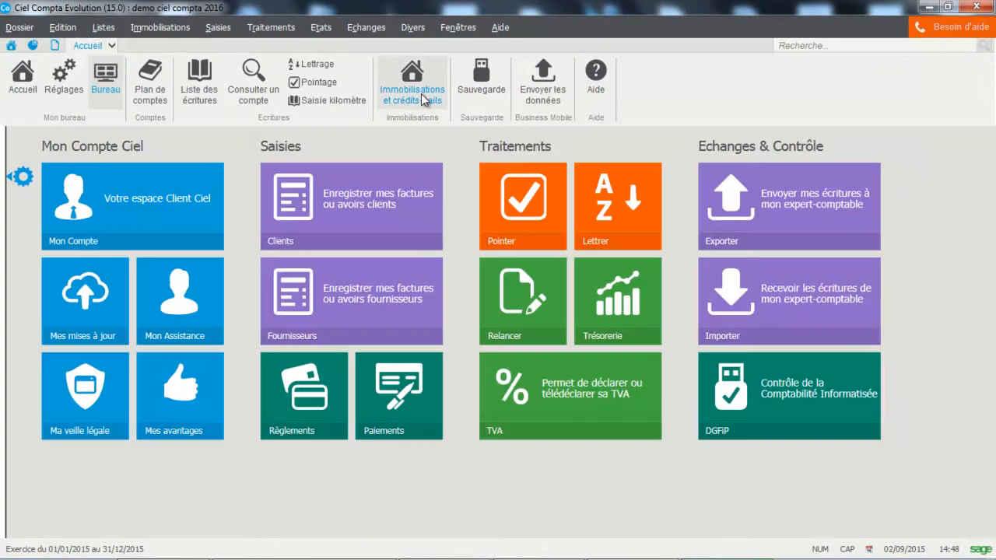
{"action": "left_click", "coordinate": [219, 30]}
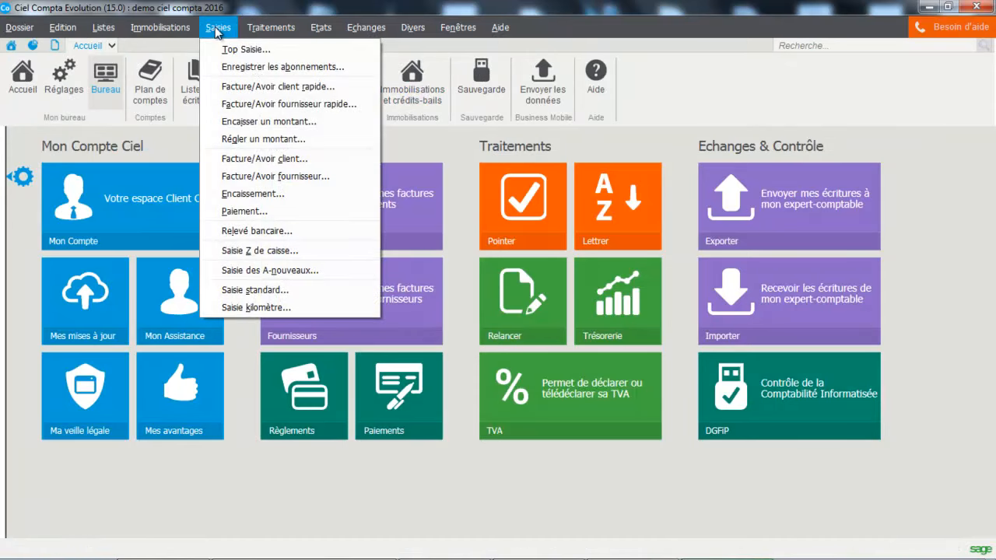
{"action": "left_click", "coordinate": [239, 292]}
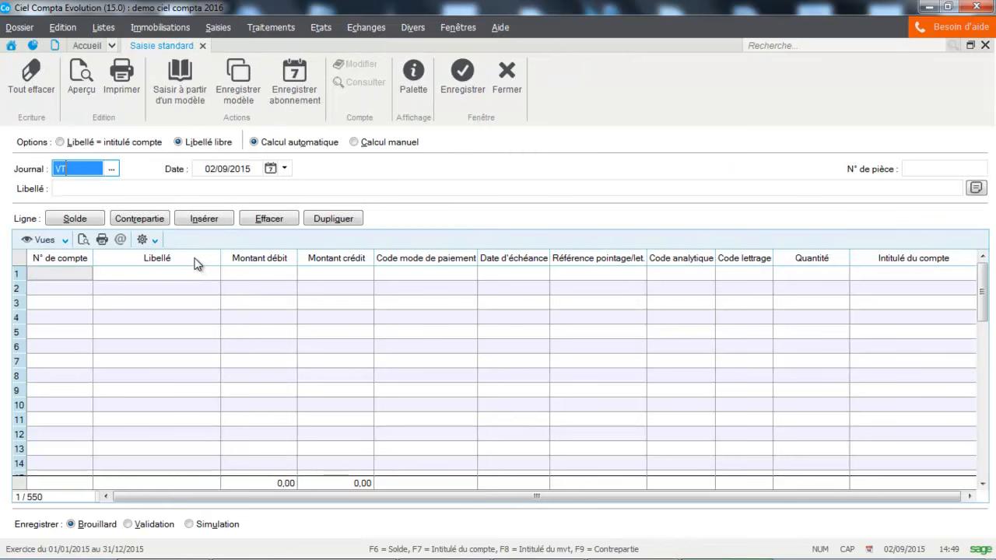
{"action": "type", "text": "B"}
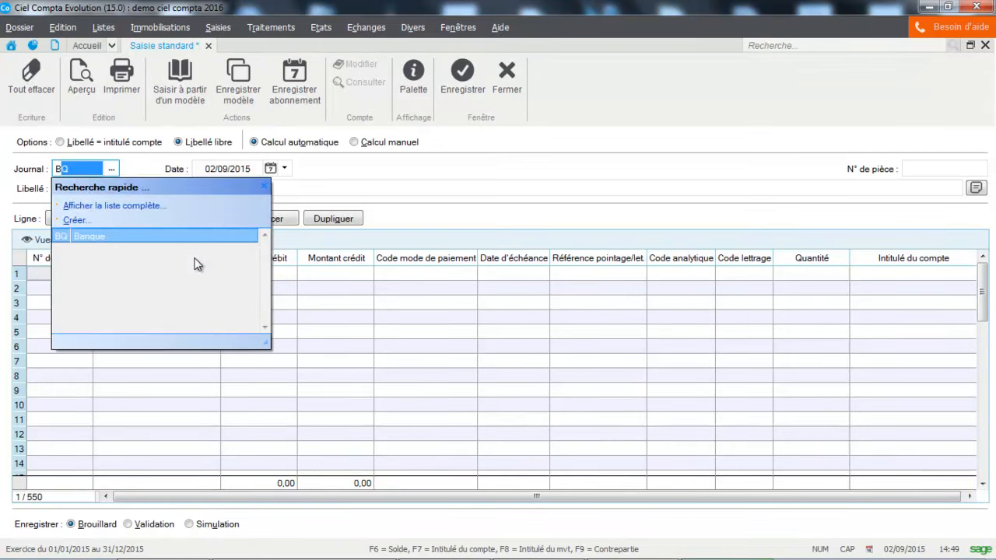
{"action": "type", "text": "Q"}
{"action": "key", "text": "Tab"}
{"action": "key", "text": "Tab"}
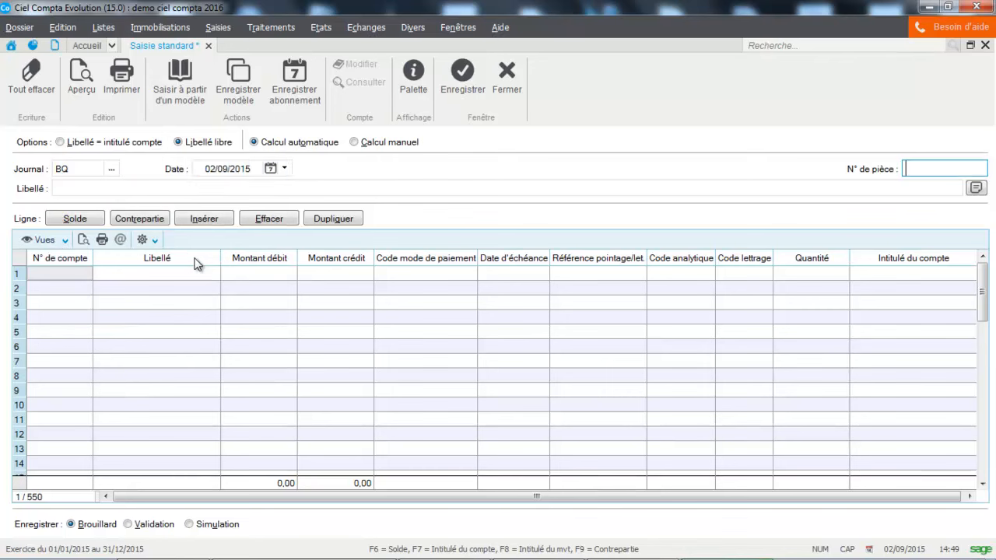
Give the bank entry document number 89 and the label REGLEMENT MICRODIS.
{"action": "type", "text": "89"}
{"action": "key", "text": "Tab"}
{"action": "type", "text": "REGL"}
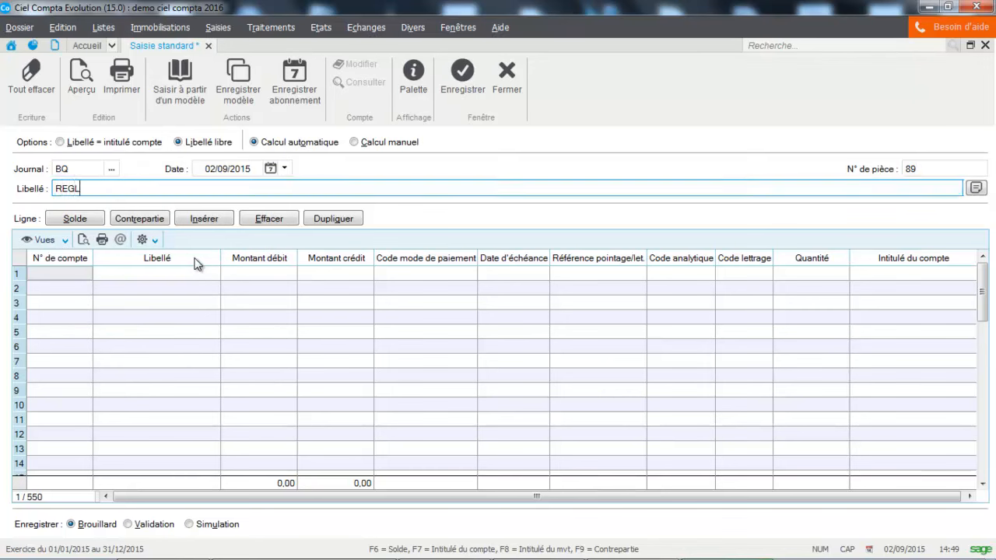
{"action": "type", "text": "EMENT MICRODIS"}
{"action": "key", "text": "Tab"}
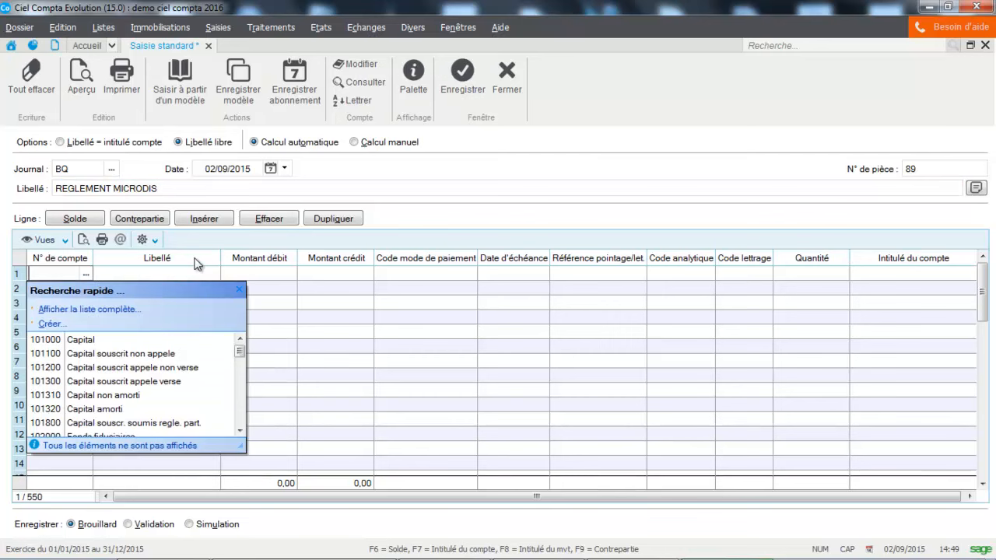
Enter supplier account 401MICRO with a debit of 300 on the first line.
{"action": "type", "text": "401000"}
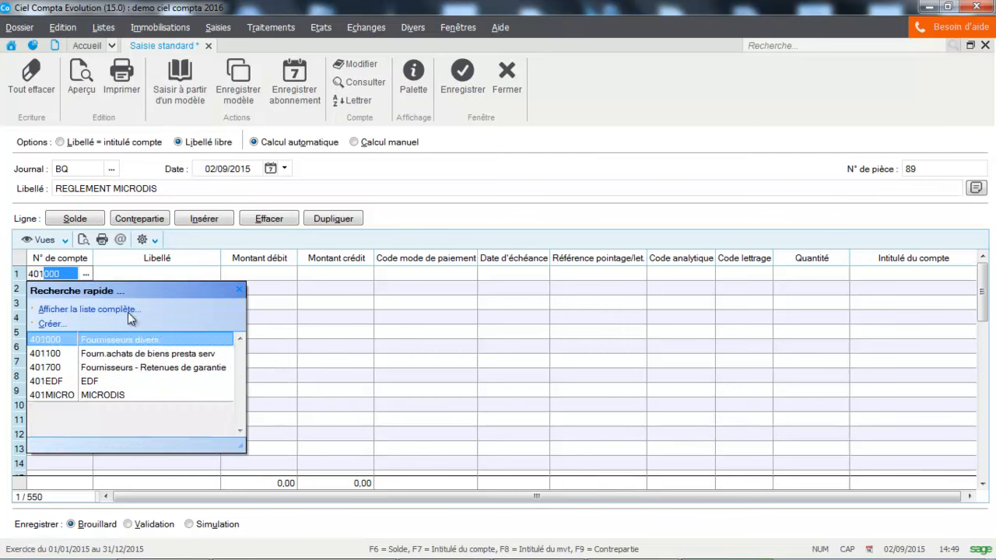
{"action": "left_click", "coordinate": [115, 396]}
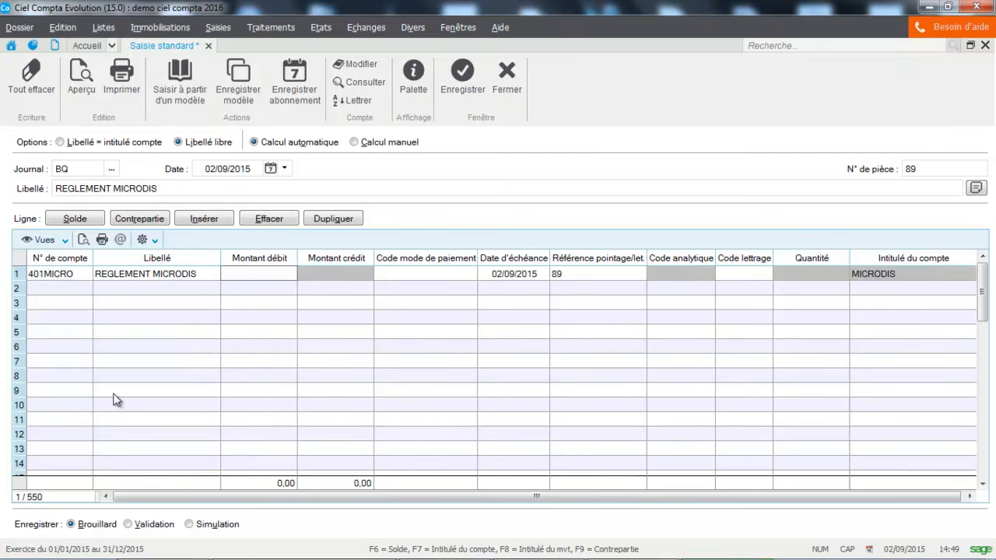
{"action": "type", "text": "350"}
{"action": "key", "text": "BackSpace"}
{"action": "key", "text": "BackSpace"}
{"action": "type", "text": "00"}
{"action": "key", "text": "Return"}
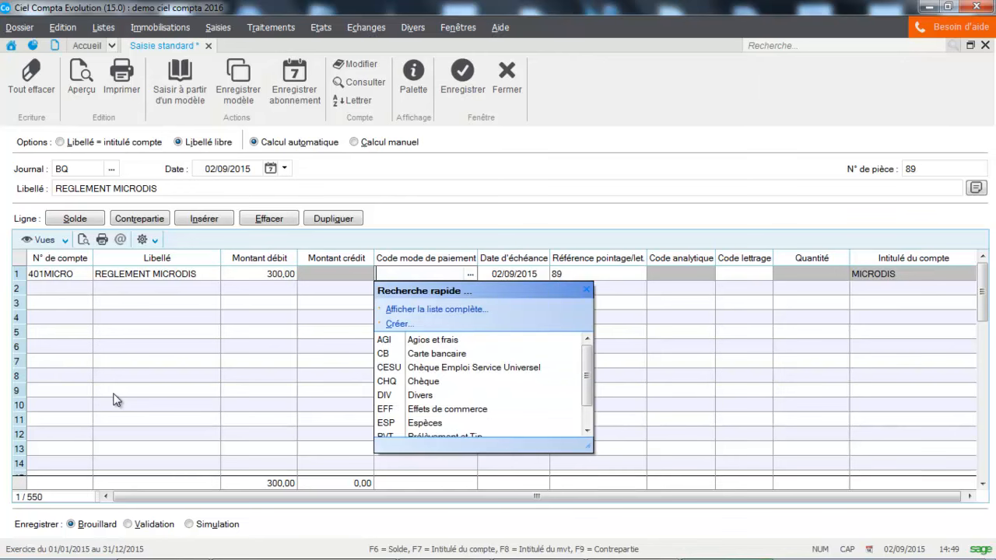
Add the bank counterpart line to the supplier payment and save the entry as a draft.
{"action": "left_click", "coordinate": [138, 219]}
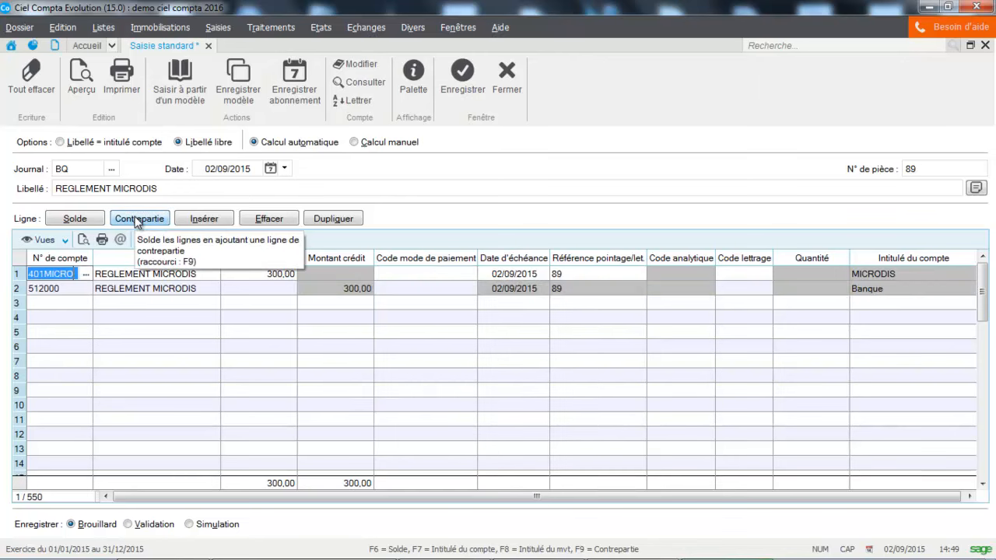
{"action": "left_click", "coordinate": [462, 78]}
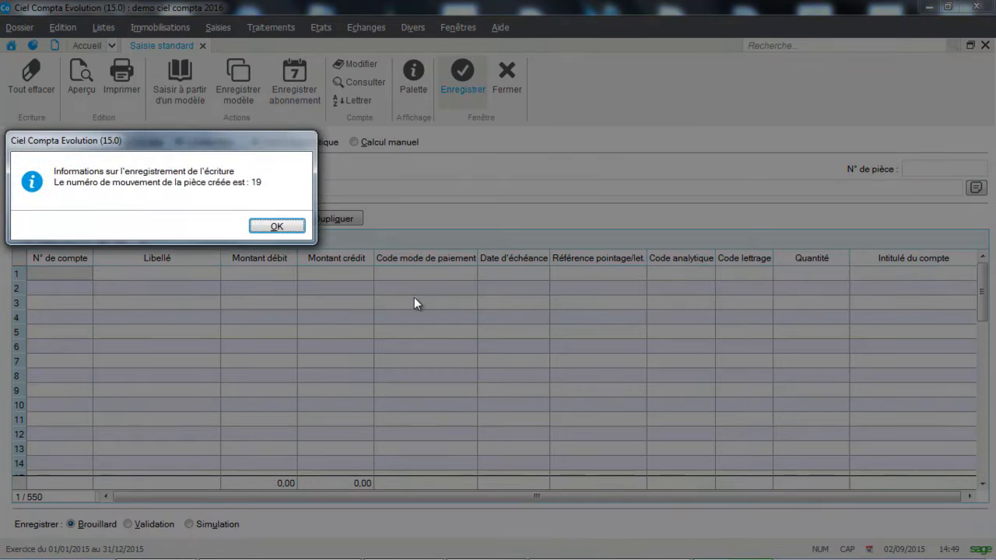
{"action": "left_click", "coordinate": [287, 225]}
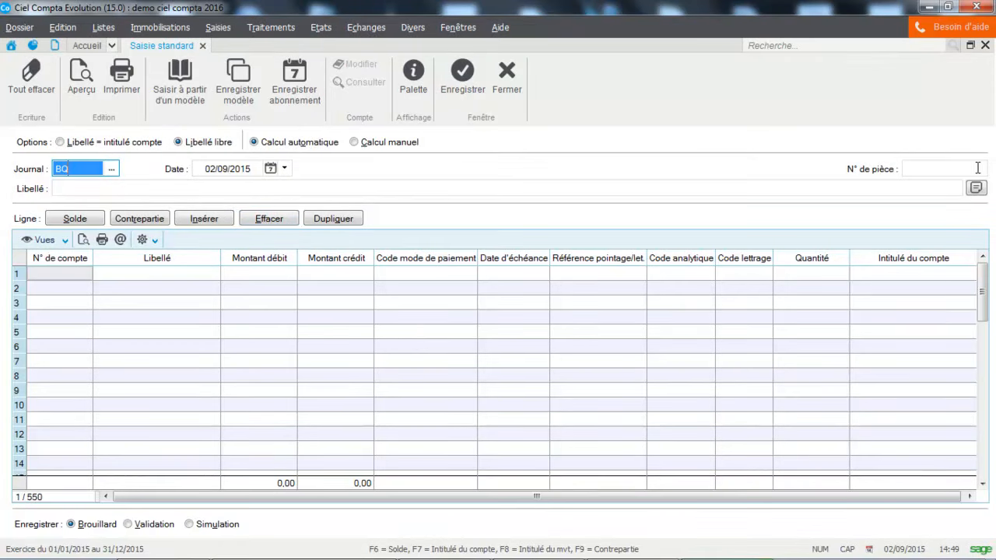
Give the next bank entry document number 88 and label it REGLEMENT followed by the customer's name.
{"action": "left_click", "coordinate": [936, 168]}
{"action": "type", "text": "88"}
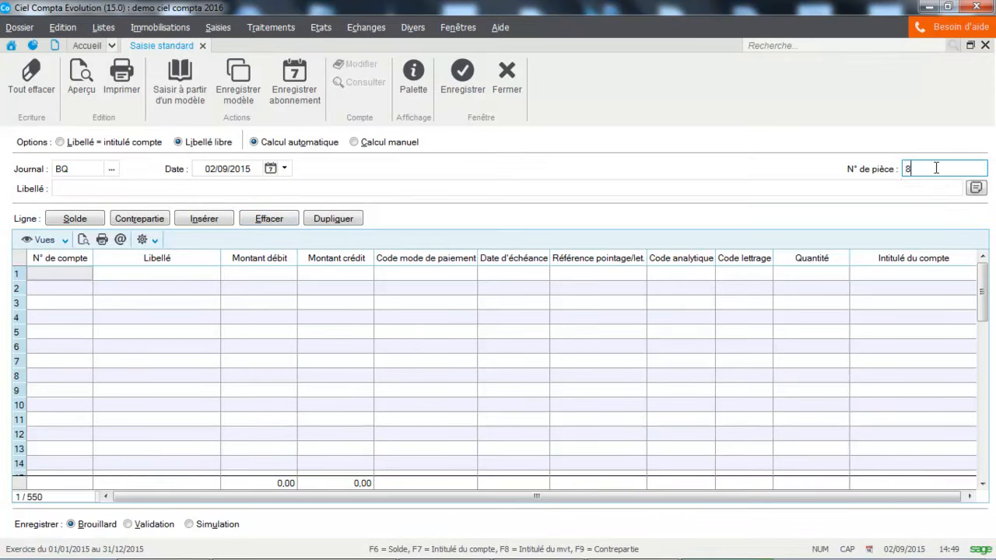
{"action": "key", "text": "Tab"}
{"action": "type", "text": "REGL"}
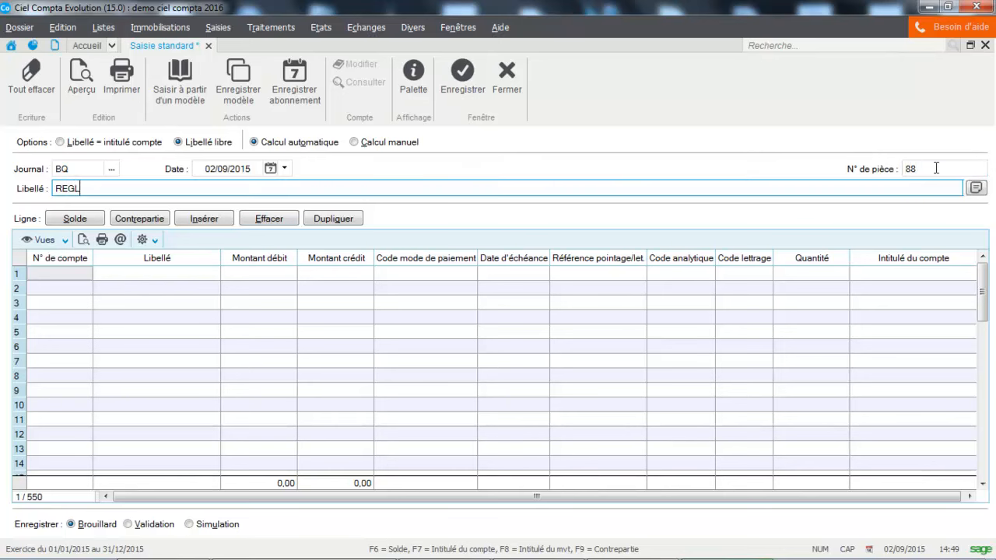
{"action": "type", "text": "EMENT MARTIN"}
{"action": "key", "text": "Tab"}
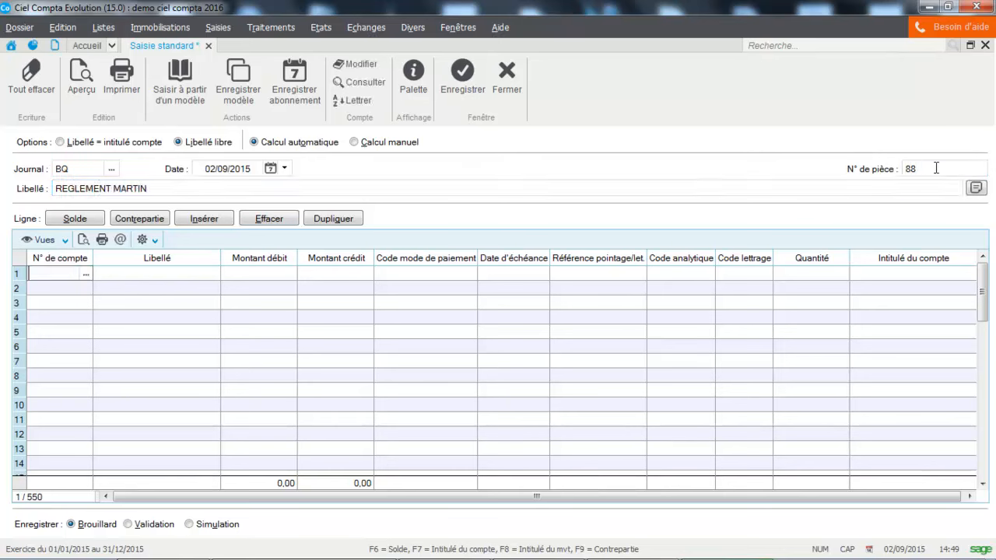
Enter customer account 411000 with a credit of 720 on the first line.
{"action": "type", "text": "411000"}
{"action": "key", "text": "Tab"}
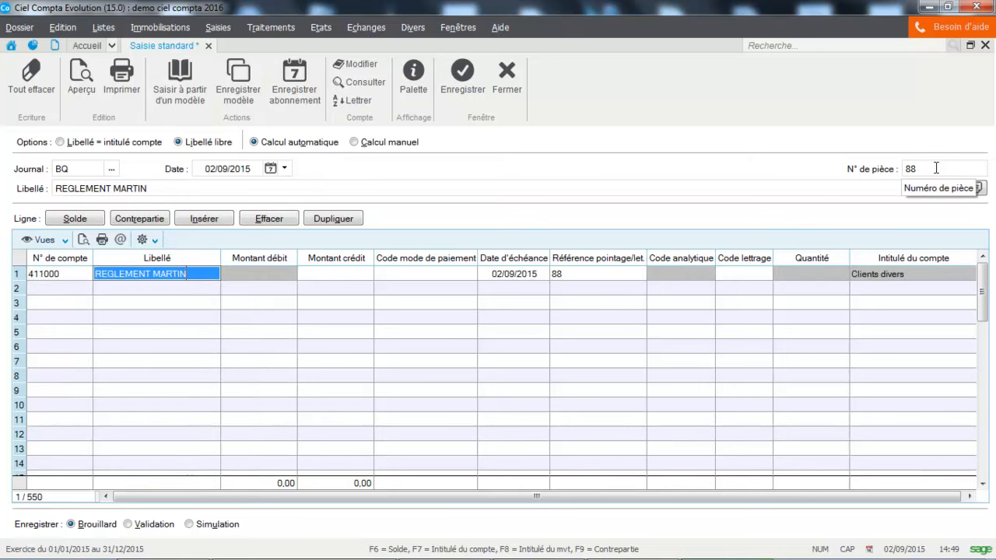
{"action": "key", "text": "Tab"}
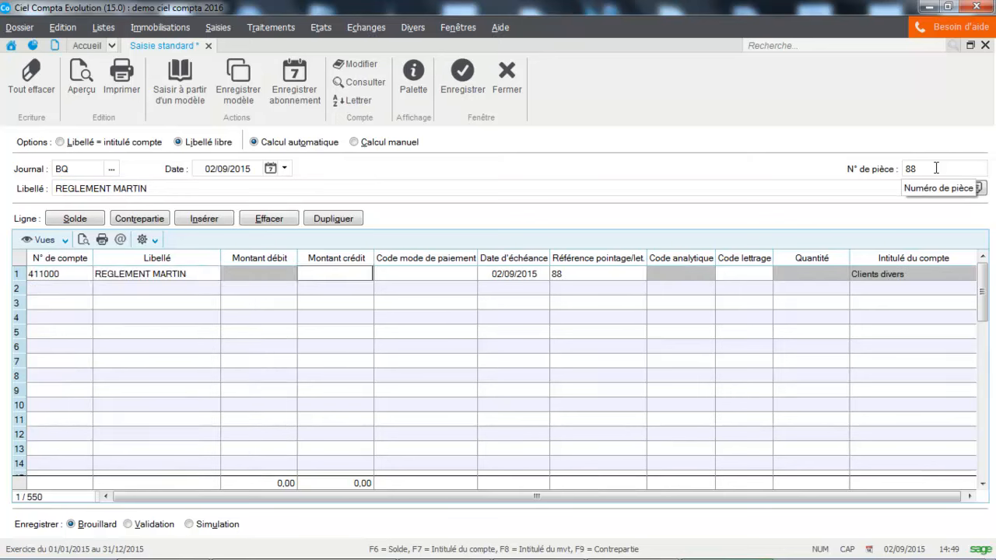
{"action": "type", "text": "720"}
{"action": "key", "text": "Tab"}
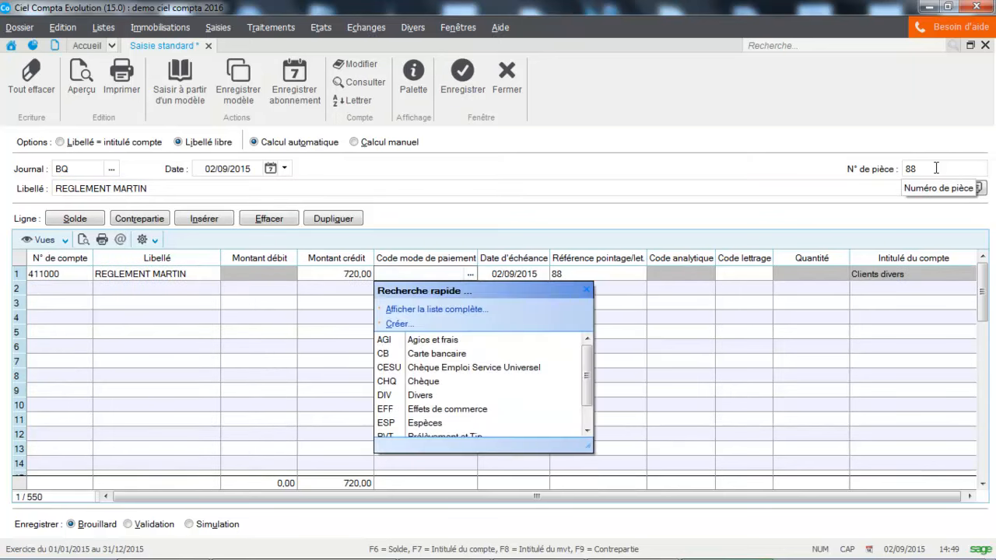
Balance the customer receipt with the bank counterpart line and save the entry as a draft.
{"action": "left_click", "coordinate": [137, 220]}
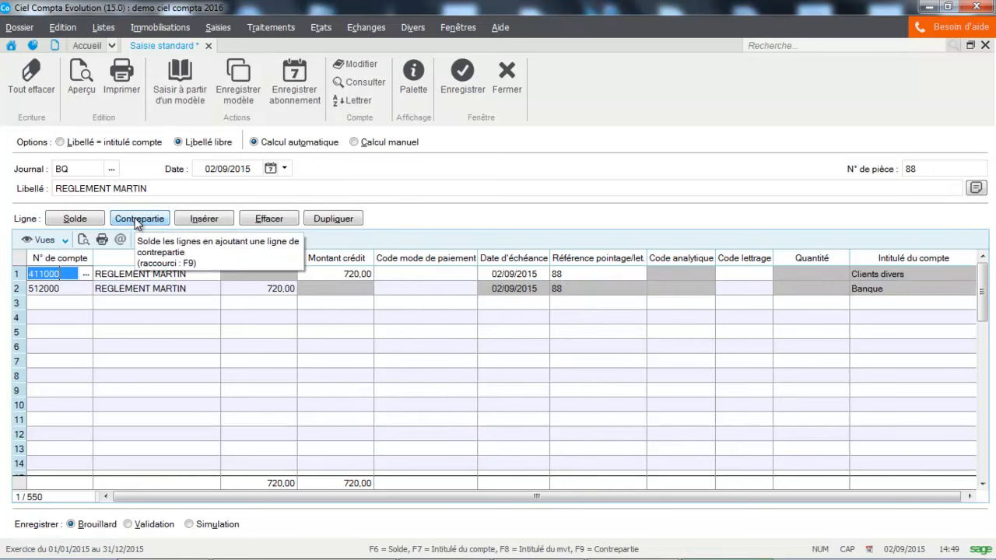
{"action": "left_click", "coordinate": [465, 81]}
{"action": "left_click", "coordinate": [277, 226]}
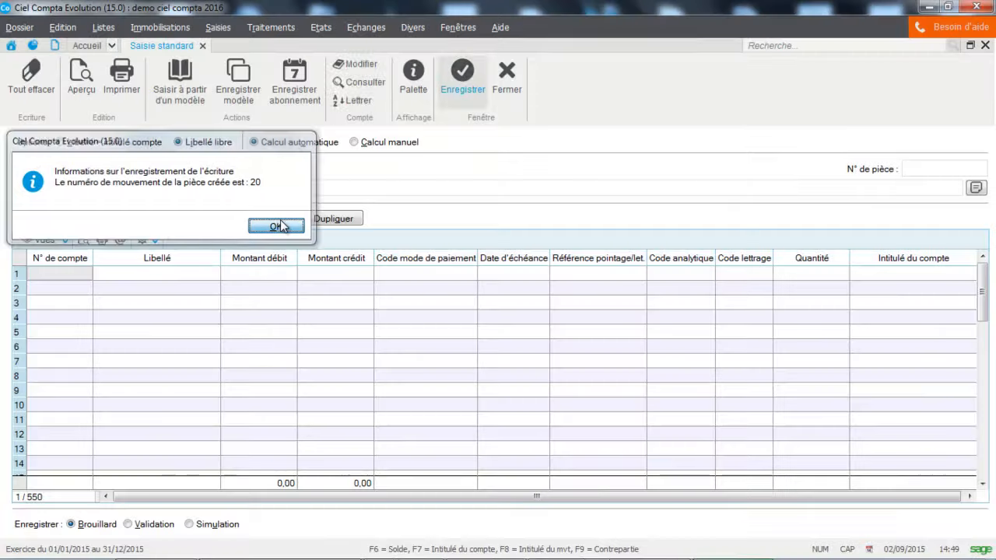
Display the preparatory VAT statement for September 2015 again, including draft entries.
{"action": "left_click", "coordinate": [281, 25]}
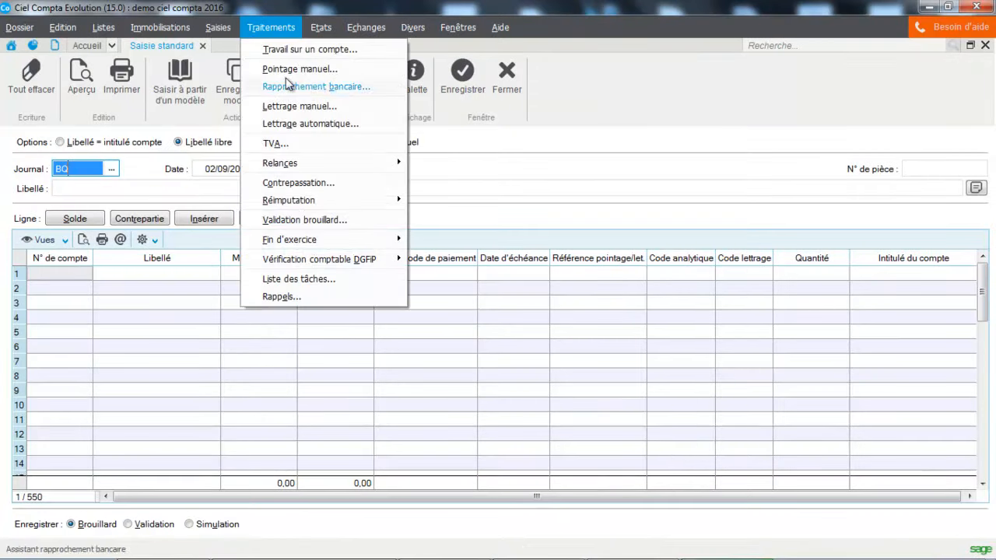
{"action": "left_click", "coordinate": [276, 142]}
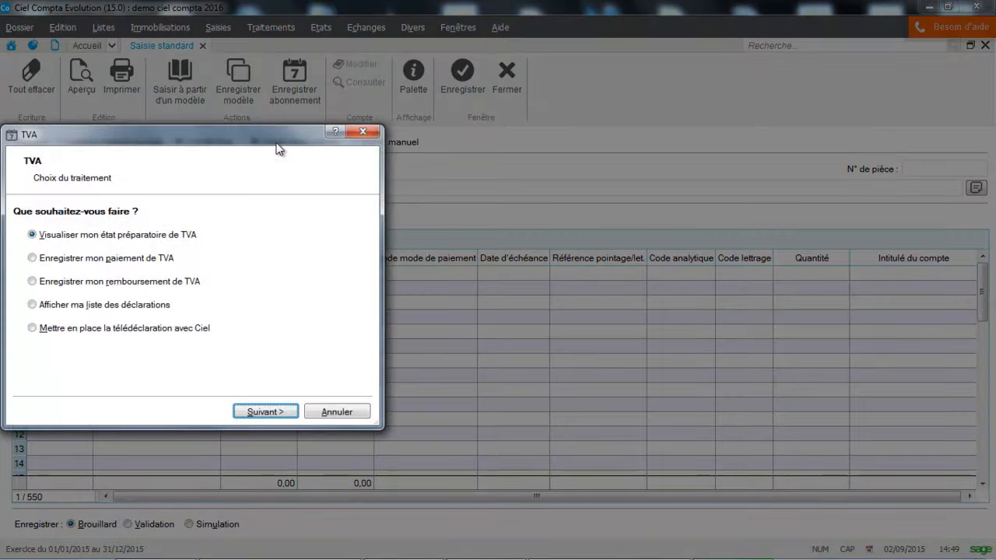
{"action": "left_click", "coordinate": [265, 413]}
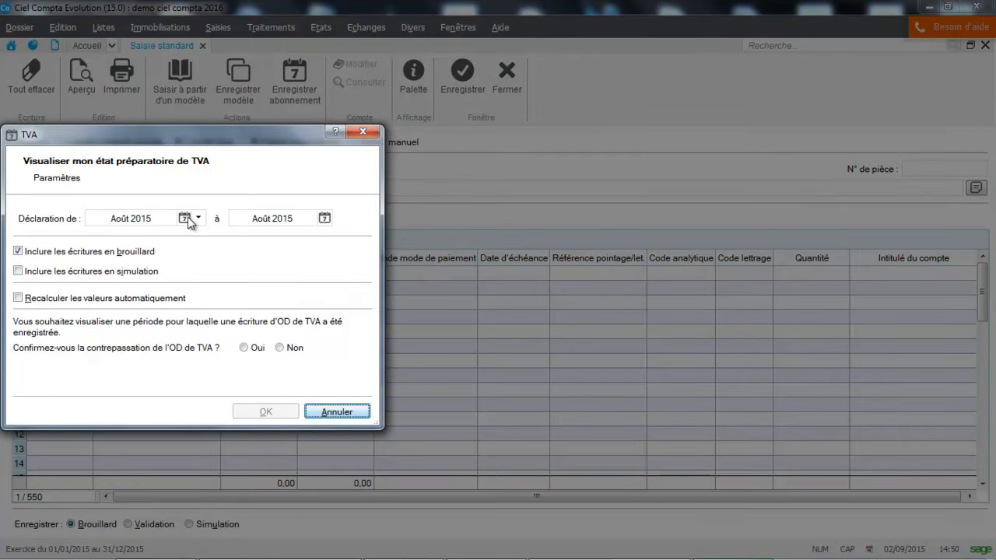
{"action": "left_click", "coordinate": [185, 218]}
{"action": "left_click", "coordinate": [132, 202]}
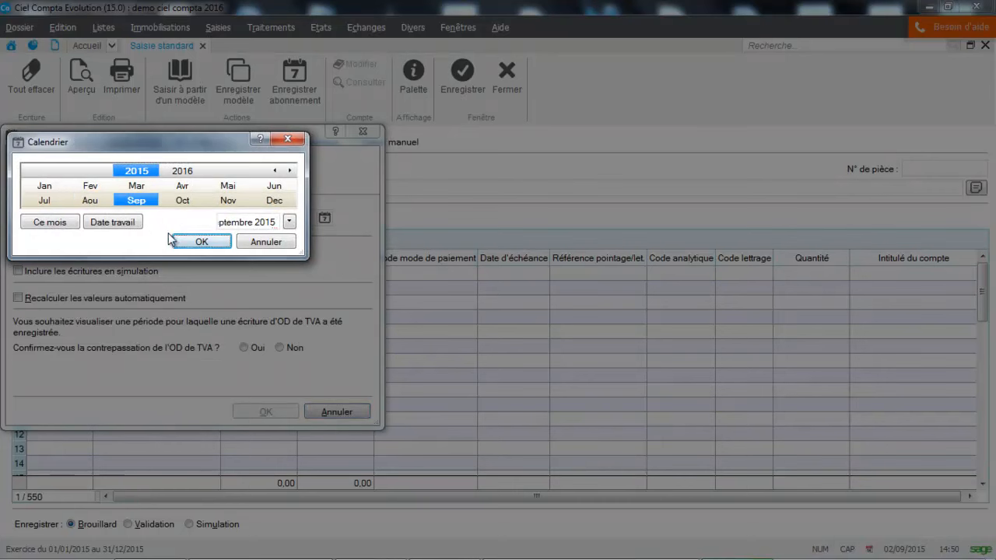
{"action": "left_click", "coordinate": [193, 246]}
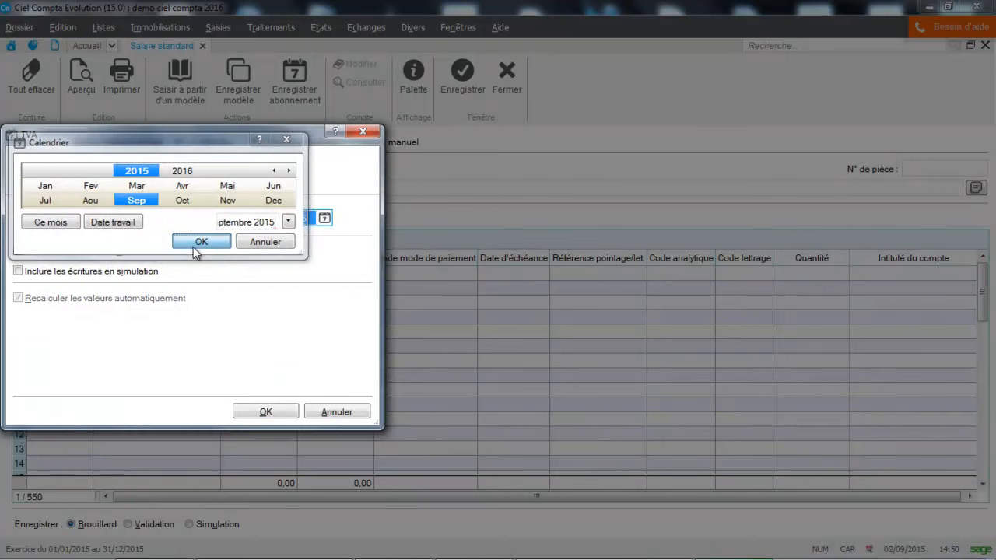
{"action": "left_click", "coordinate": [266, 412]}
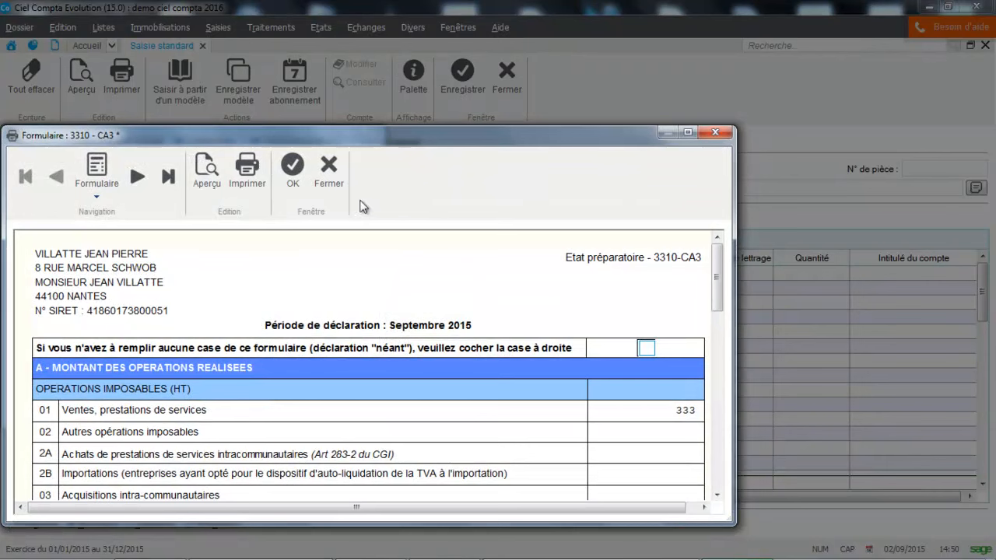
Close the 3310-CA3 VAT statement without saving its changes and open the list of entries.
{"action": "left_click", "coordinate": [337, 184]}
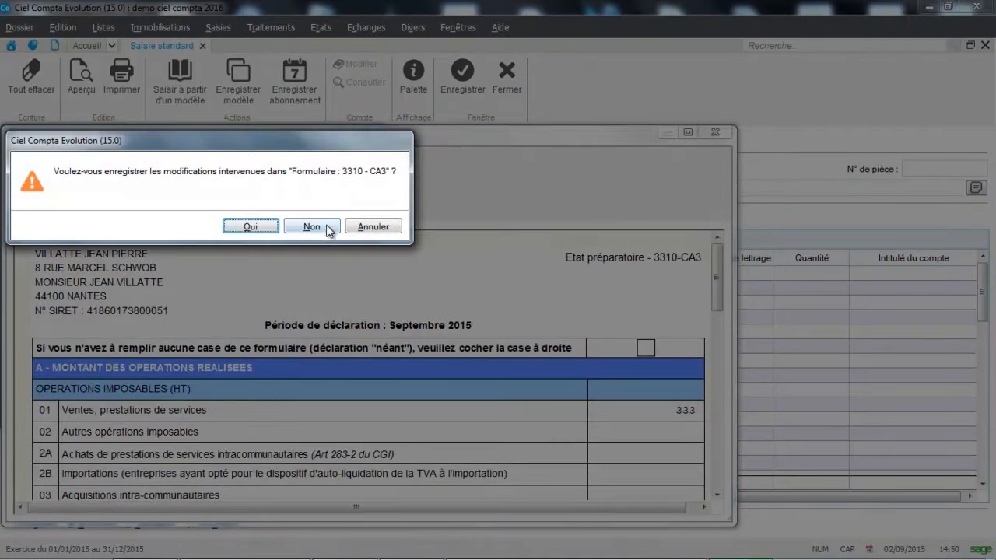
{"action": "left_click", "coordinate": [329, 226]}
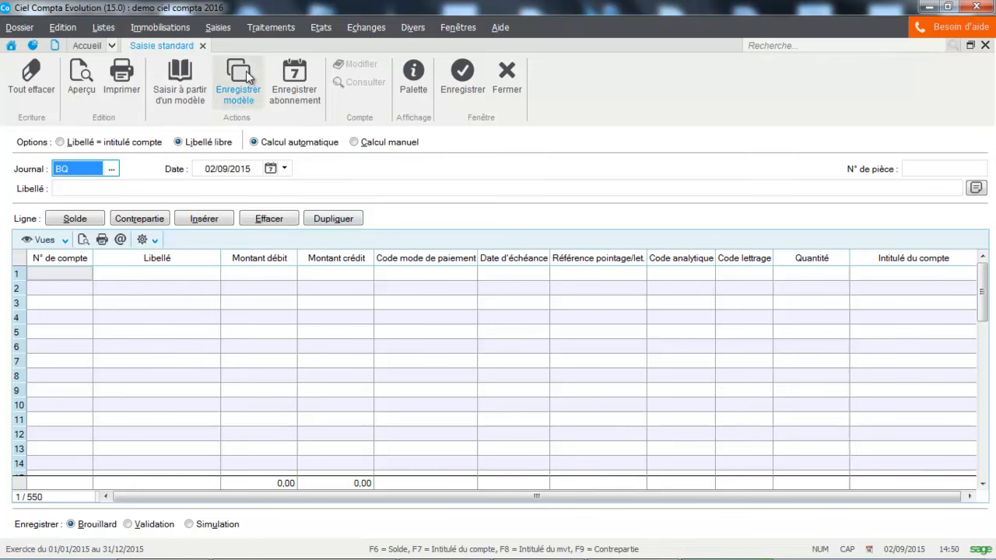
{"action": "left_click", "coordinate": [221, 31]}
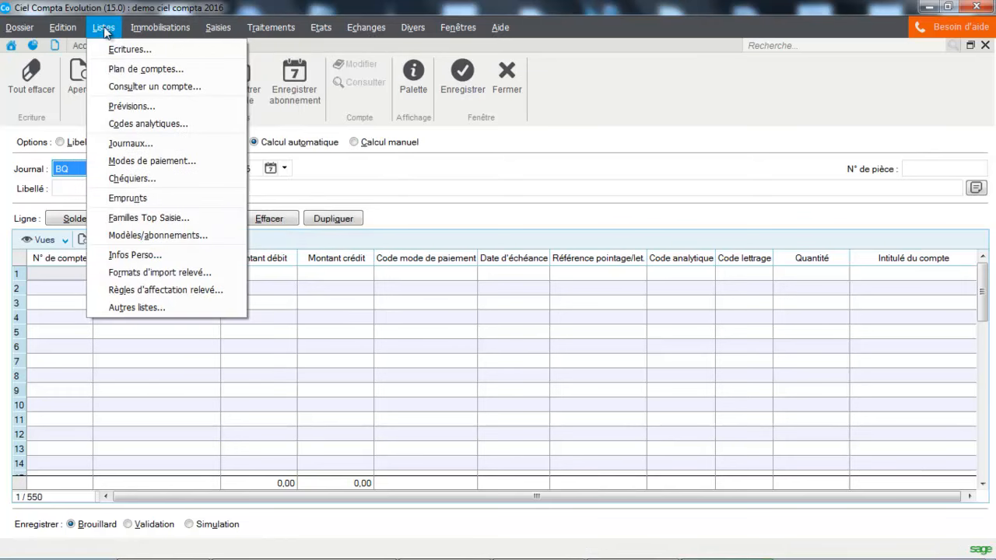
{"action": "left_click", "coordinate": [115, 45]}
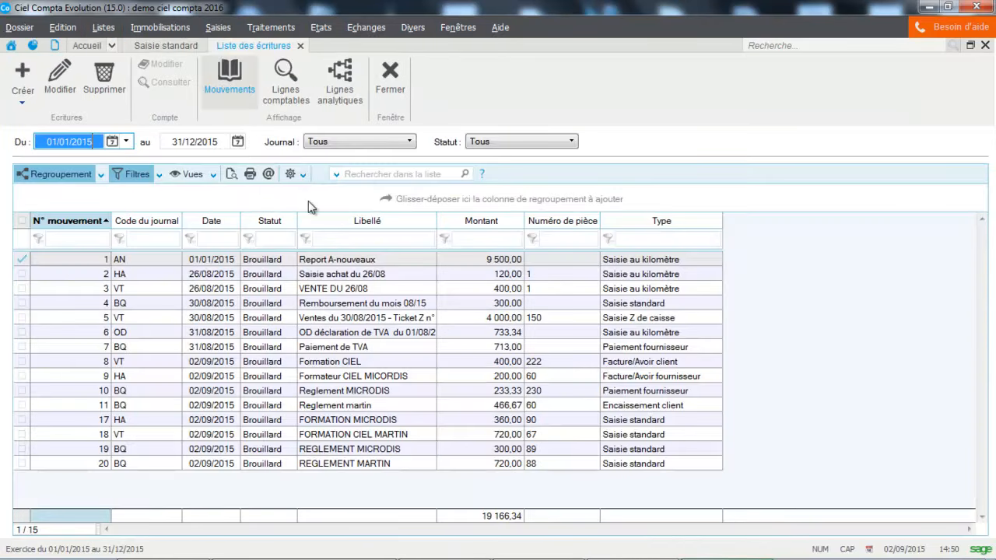
Review the lines of the supplier payment, the customer receipt and the customer's training invoice, leaving the entries as they are.
{"action": "double_click", "coordinate": [360, 450]}
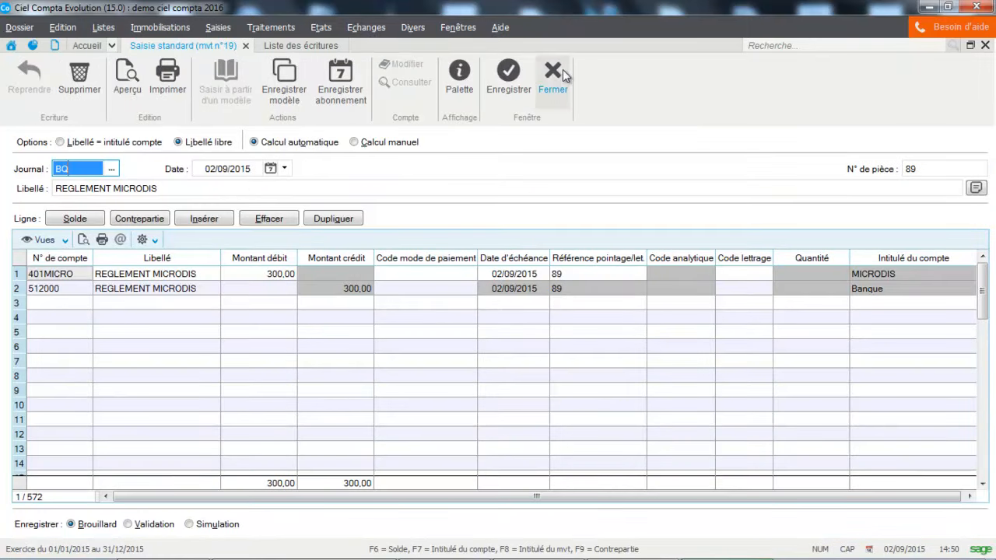
{"action": "left_click", "coordinate": [551, 75]}
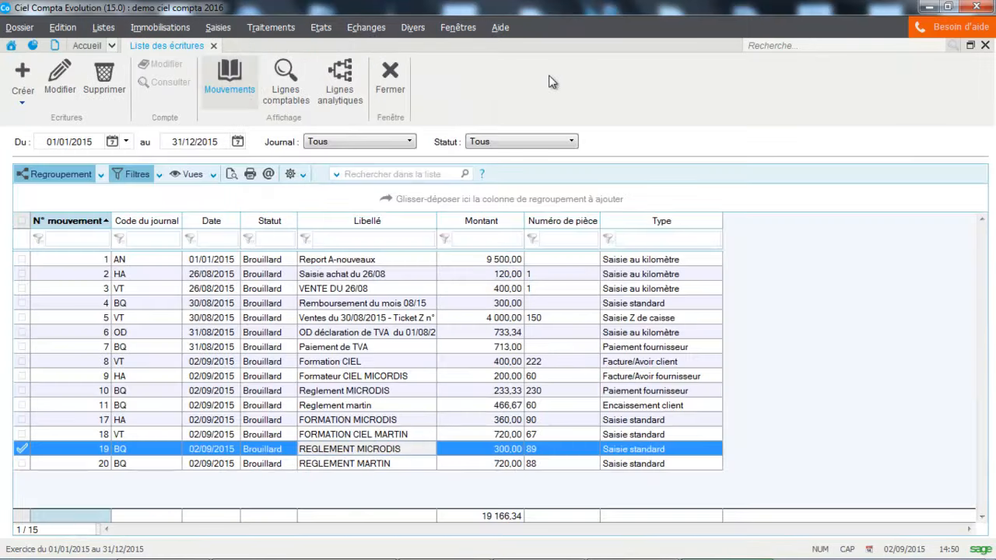
{"action": "double_click", "coordinate": [413, 463]}
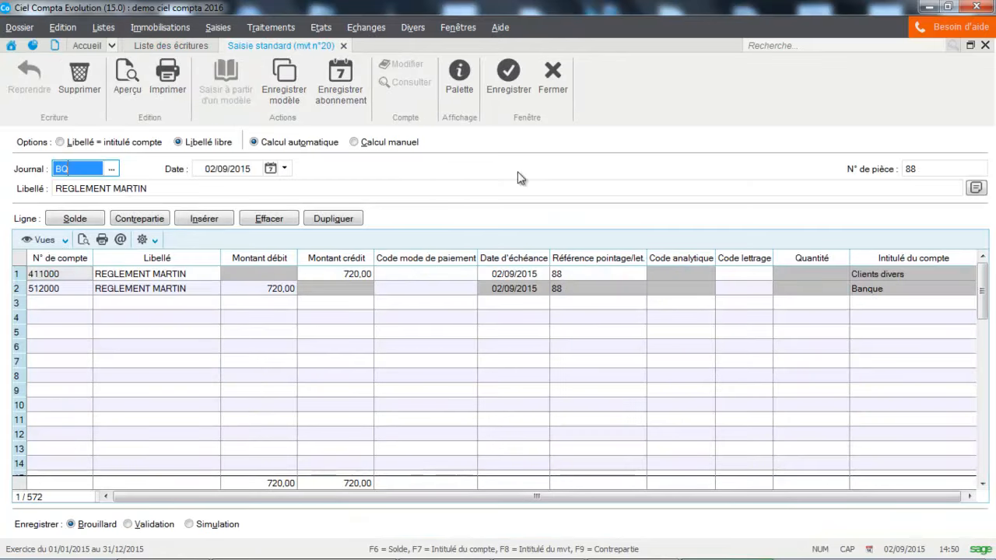
{"action": "left_click", "coordinate": [552, 78]}
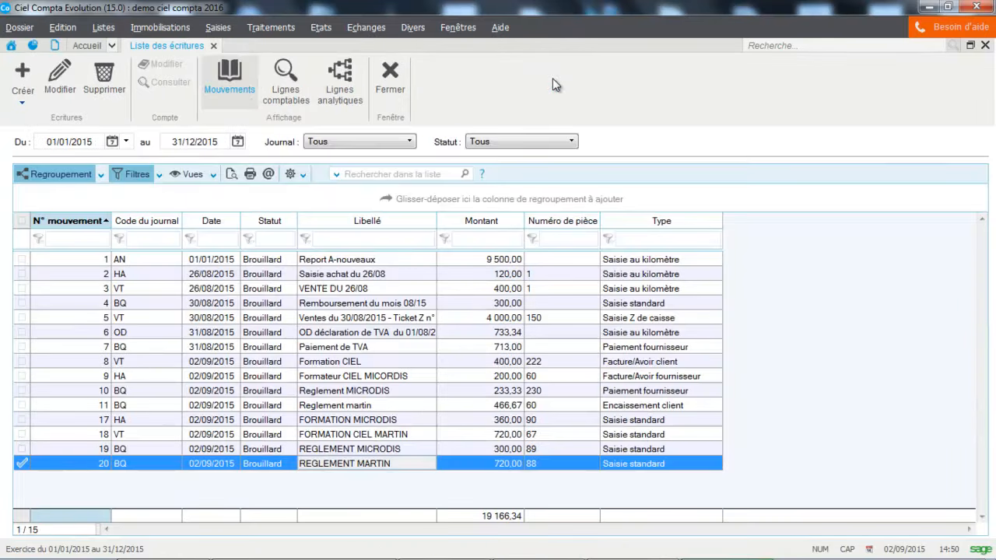
{"action": "double_click", "coordinate": [413, 433]}
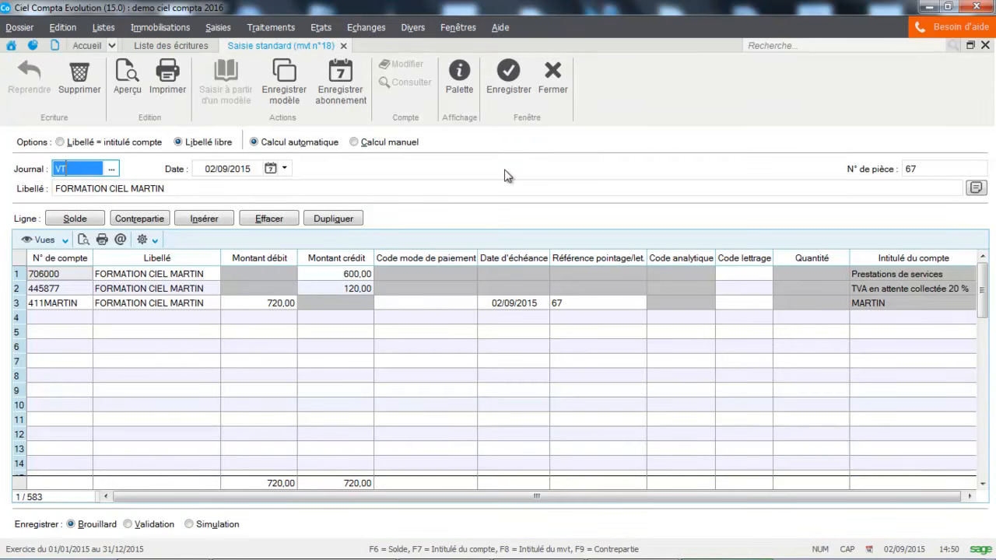
{"action": "left_click", "coordinate": [550, 92]}
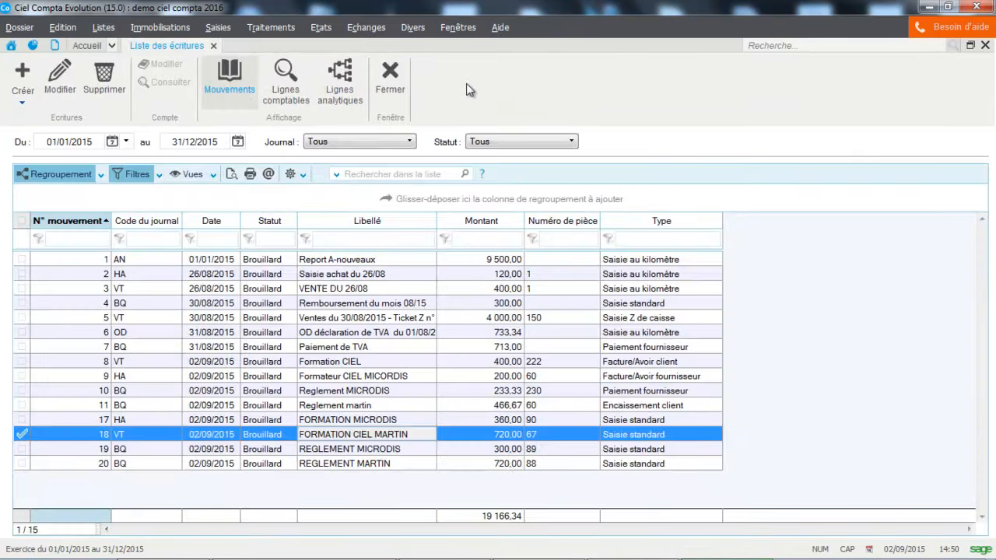
{"action": "left_click", "coordinate": [391, 92]}
Start a standard entry in the OD journal and label it TVA A REGULARISER.
{"action": "left_click", "coordinate": [217, 28]}
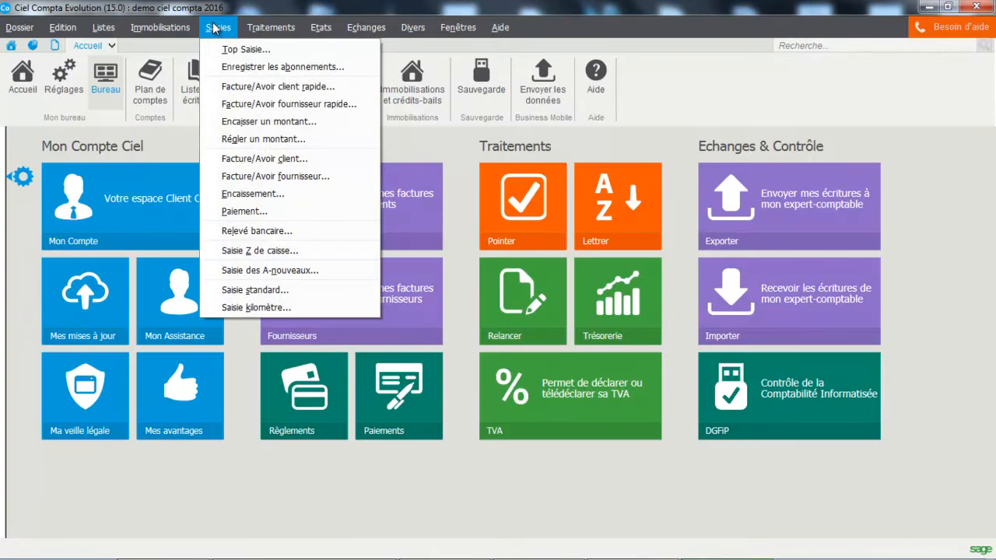
{"action": "left_click", "coordinate": [238, 291]}
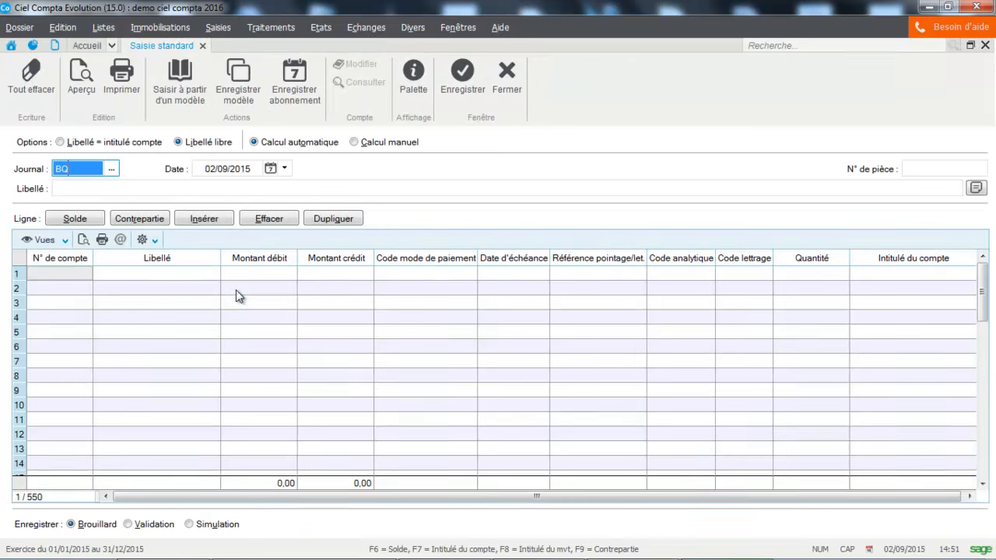
{"action": "type", "text": "OD"}
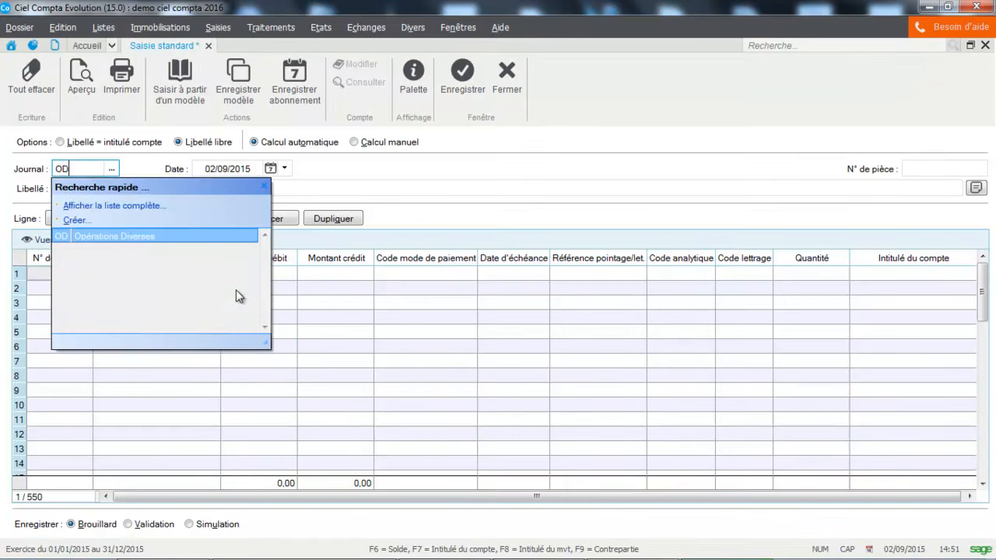
{"action": "key", "text": "Tab"}
{"action": "key", "text": "Tab"}
{"action": "key", "text": "Tab"}
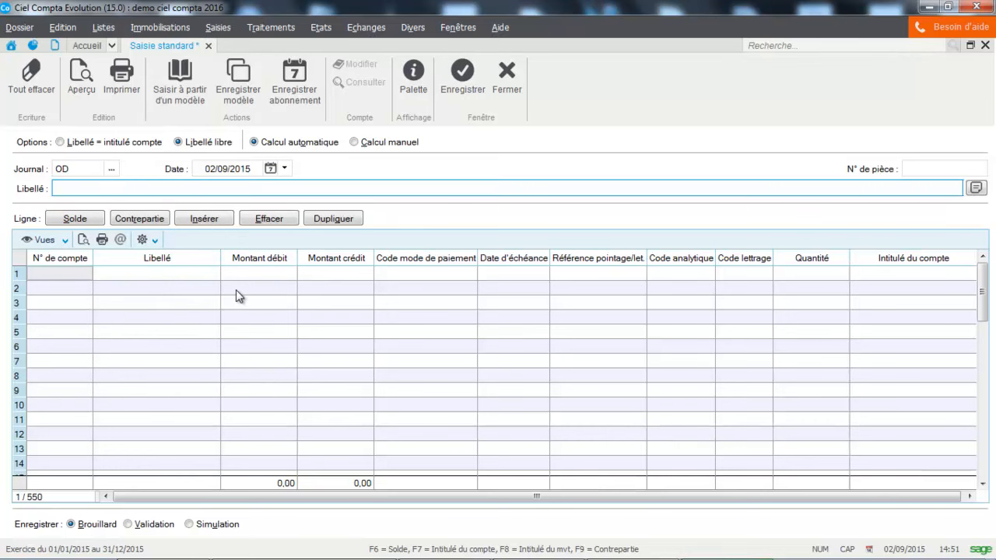
{"action": "type", "text": "TVA A REGULARISER"}
{"action": "key", "text": "Tab"}
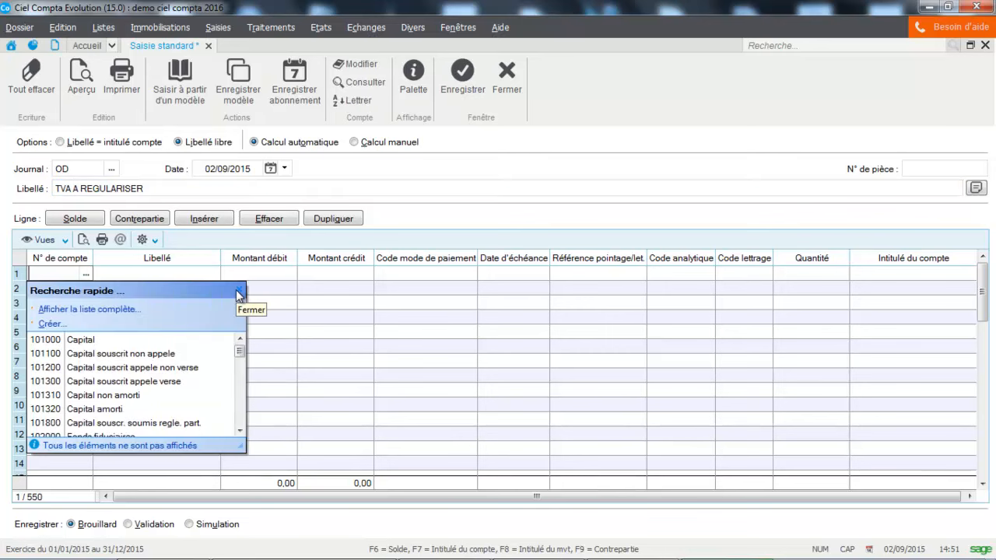
Enter account 445877 (TVA en attente collectée 20 %) with a debit of 120 on the first line.
{"action": "type", "text": "44"}
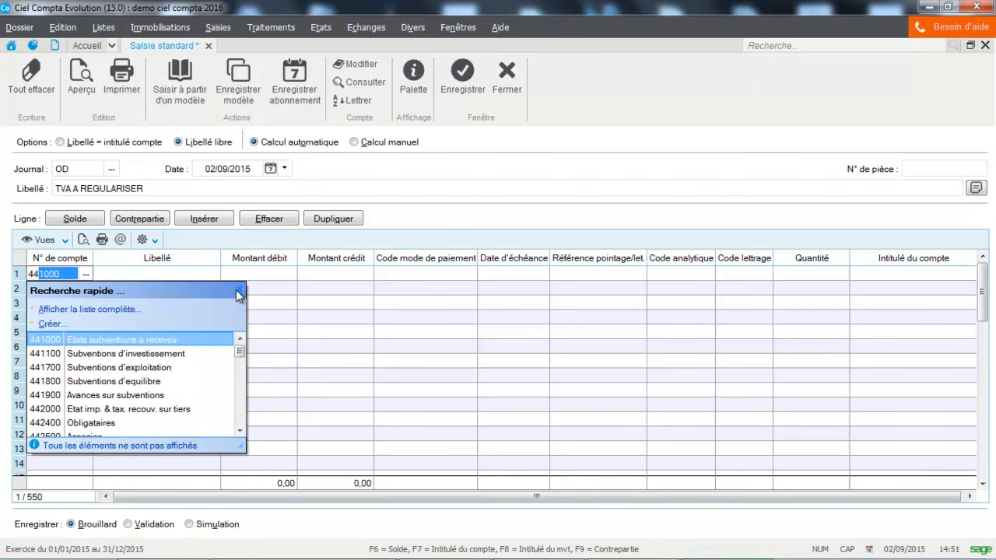
{"action": "type", "text": "587"}
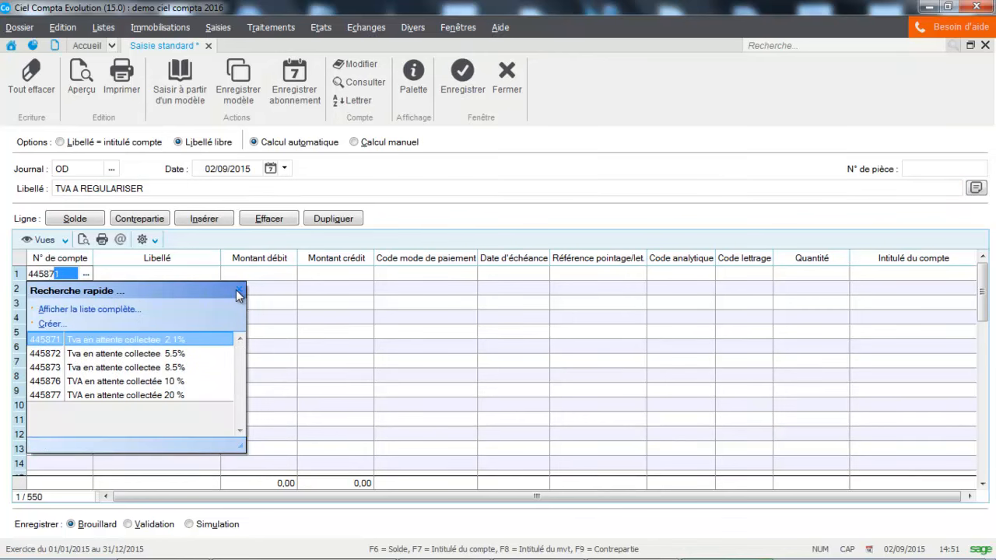
{"action": "double_click", "coordinate": [150, 397]}
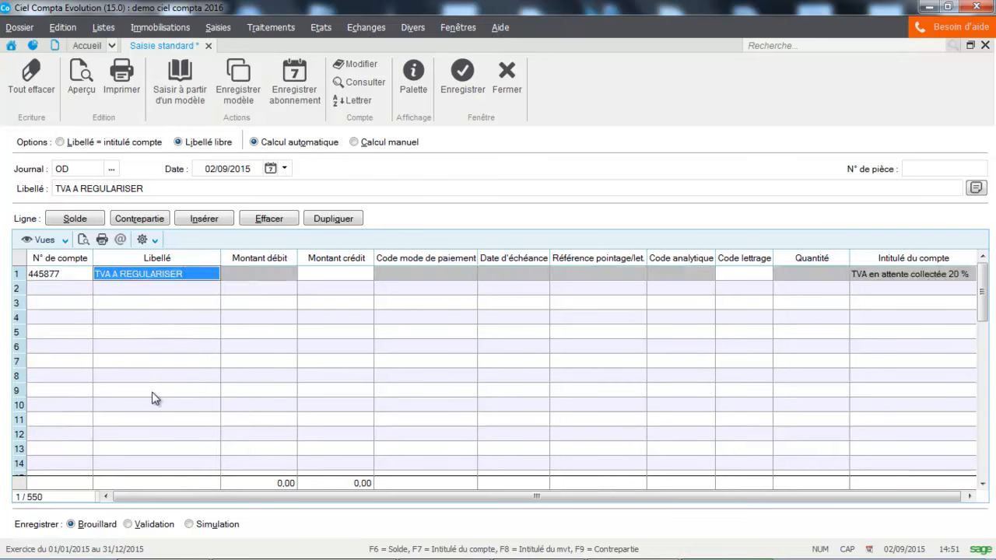
{"action": "key", "text": "Tab"}
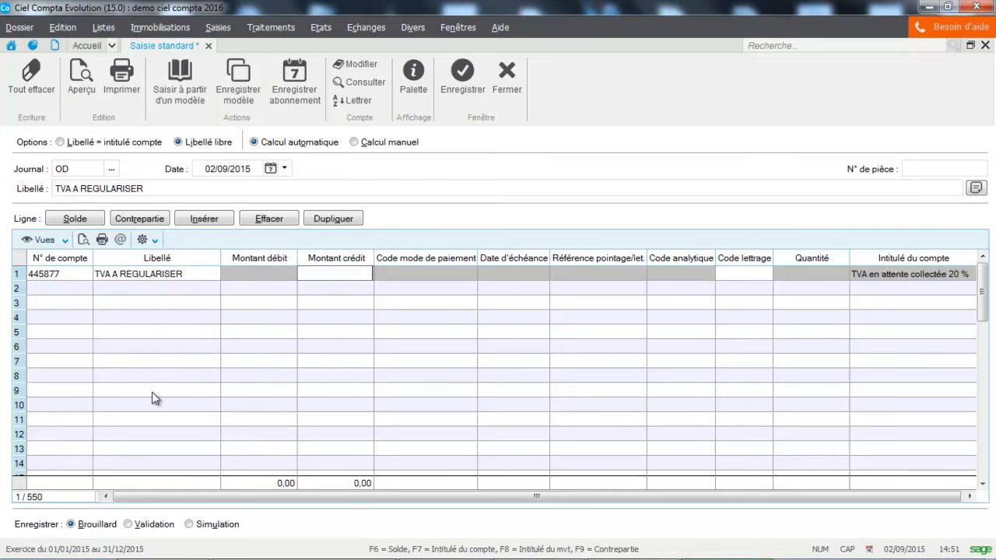
{"action": "left_click", "coordinate": [224, 271]}
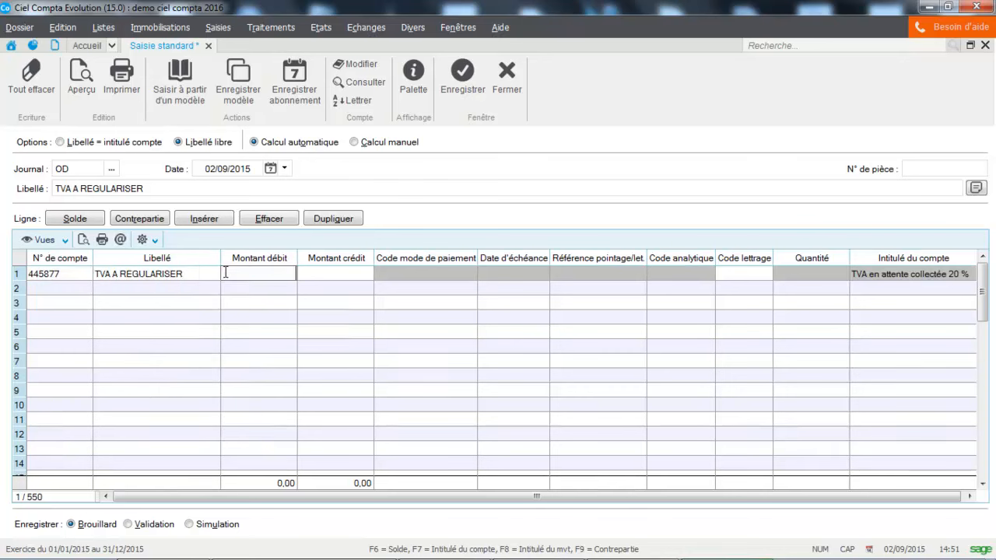
{"action": "type", "text": "120"}
{"action": "key", "text": "Return"}
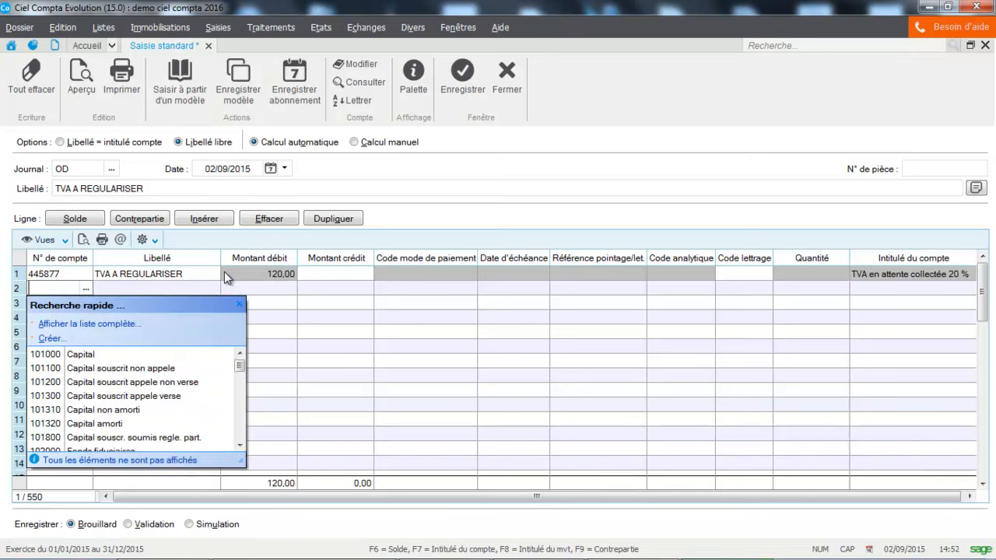
Balance the entry with a credit of 120 on account 445717 (TVA collectée 20 %) and save it as a draft.
{"action": "type", "text": "445700"}
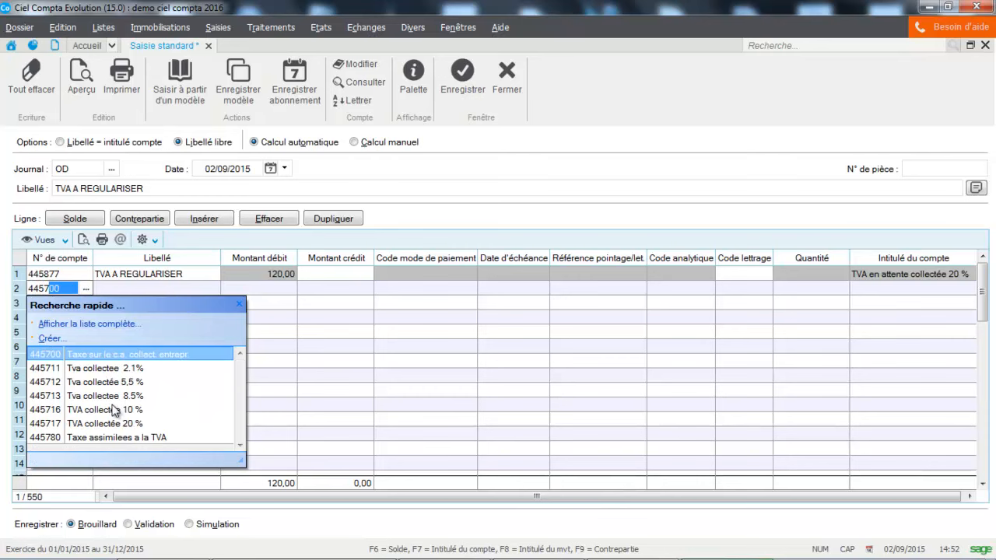
{"action": "left_click", "coordinate": [109, 423]}
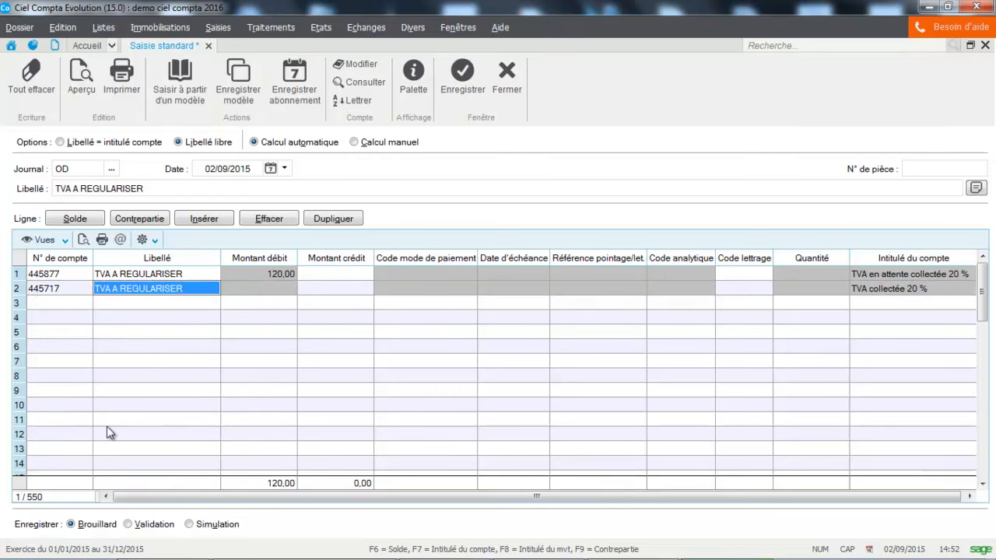
{"action": "key", "text": "F6"}
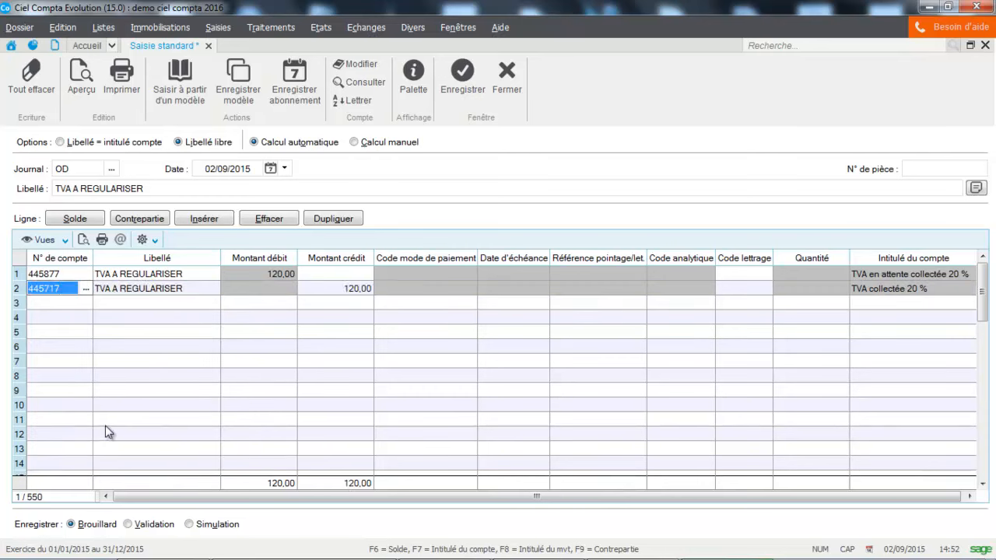
{"action": "left_click", "coordinate": [465, 81]}
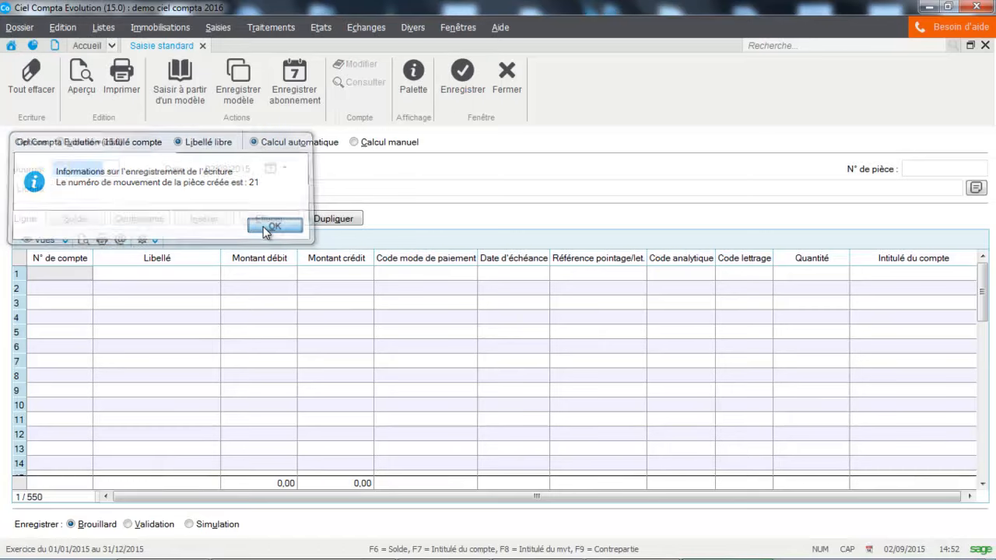
{"action": "left_click", "coordinate": [264, 227]}
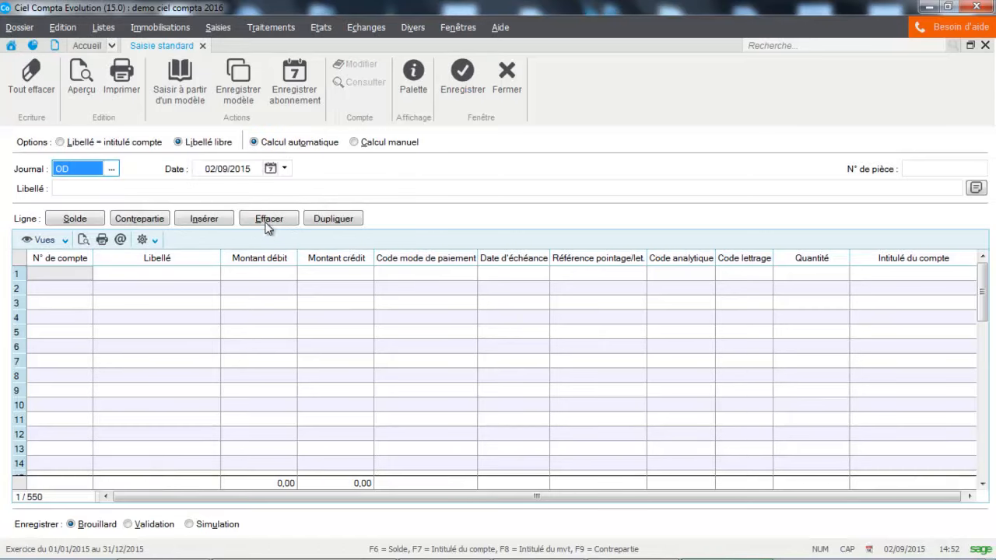
{"action": "left_click", "coordinate": [507, 78]}
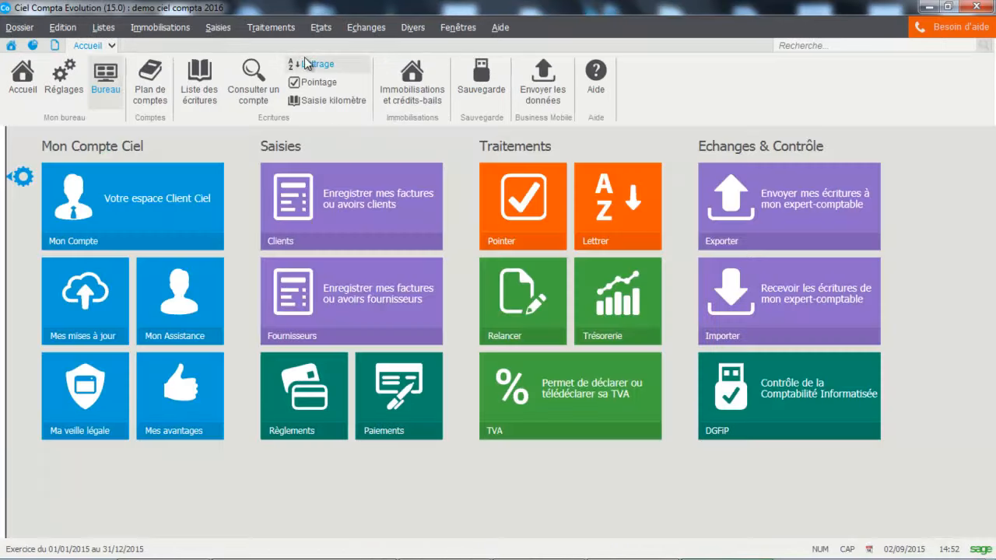
Display the preparatory VAT statement with the declaration period set to September 2015 and draft entries included.
{"action": "left_click", "coordinate": [273, 27]}
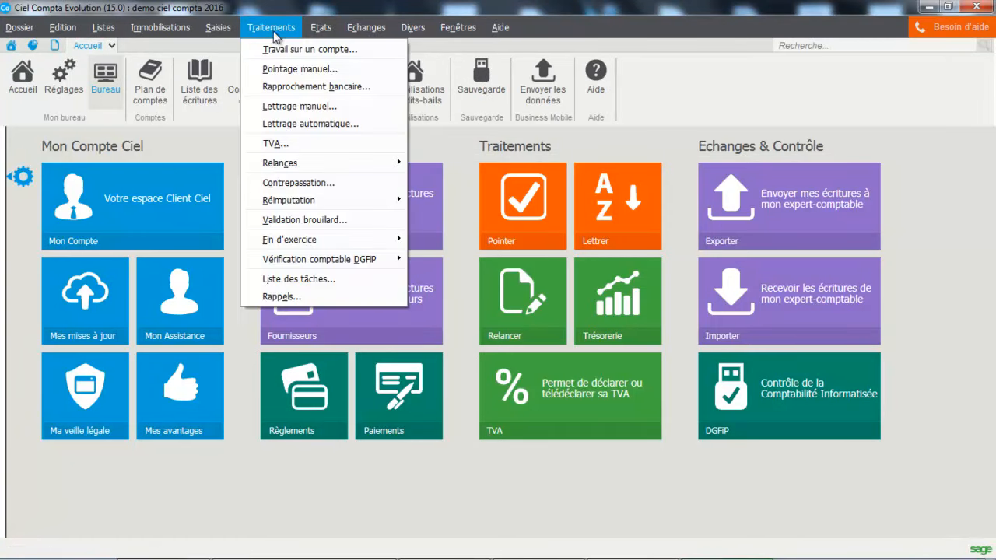
{"action": "left_click", "coordinate": [269, 143]}
{"action": "left_click", "coordinate": [262, 410]}
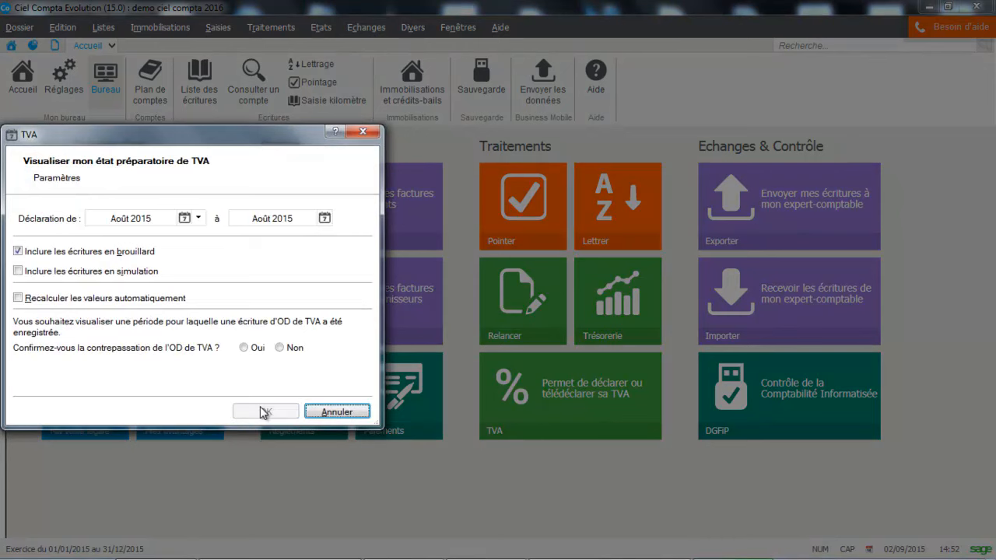
{"action": "left_click", "coordinate": [185, 218]}
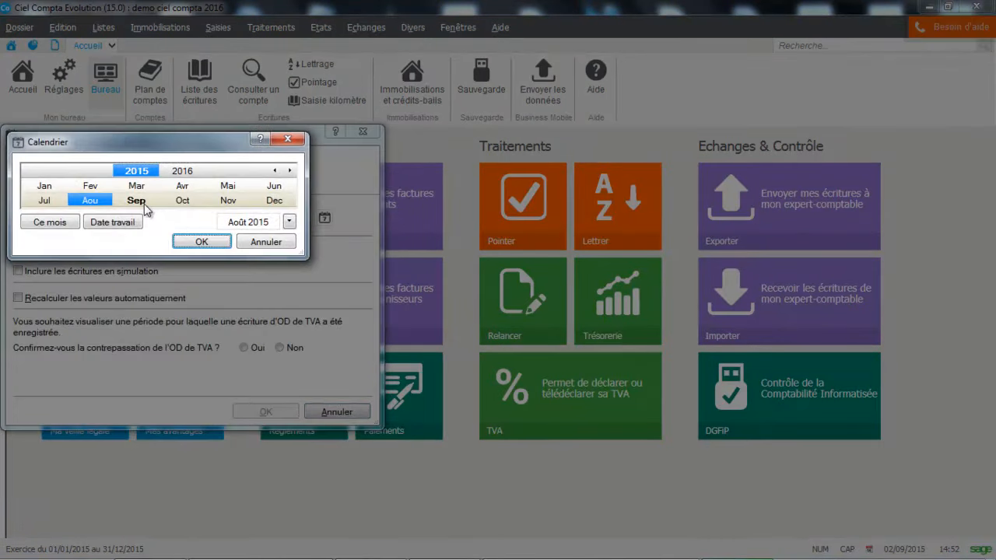
{"action": "double_click", "coordinate": [137, 198]}
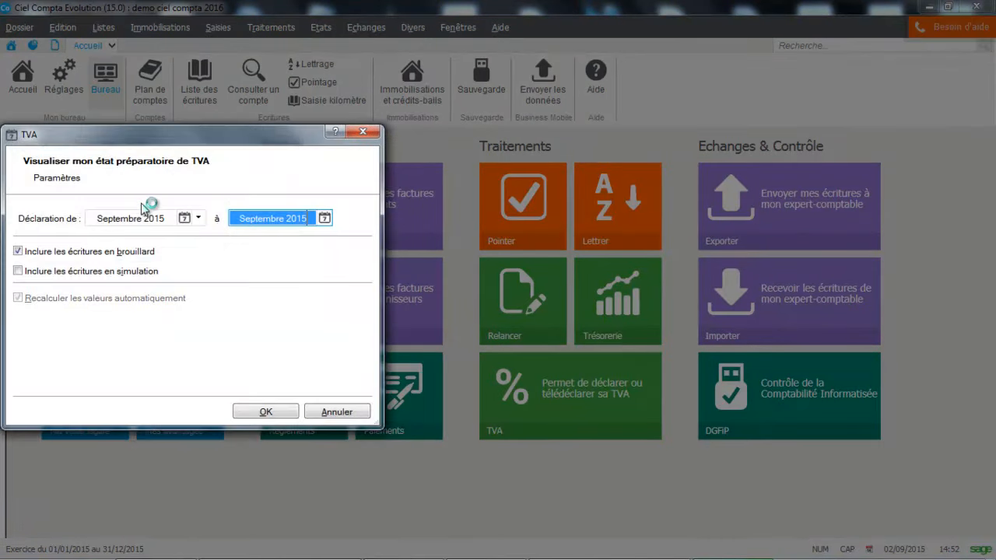
{"action": "left_click", "coordinate": [265, 411]}
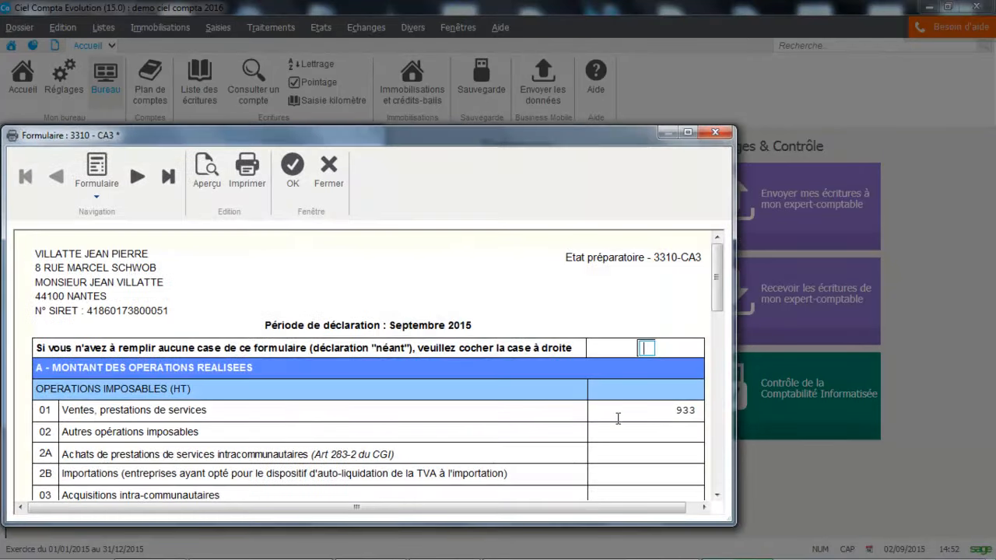
Check the sales amount on line 01 and the entry lines behind the tax due at the normal 20% rate.
{"action": "left_click", "coordinate": [655, 413]}
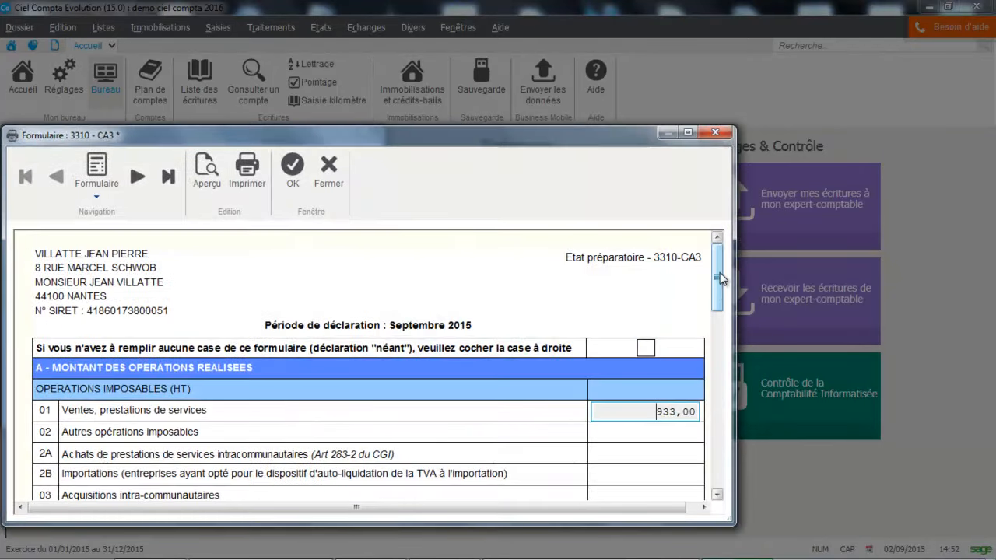
{"action": "left_click", "coordinate": [719, 350]}
{"action": "scroll", "coordinate": [719, 349], "scroll_direction": "down", "scroll_amount": 3}
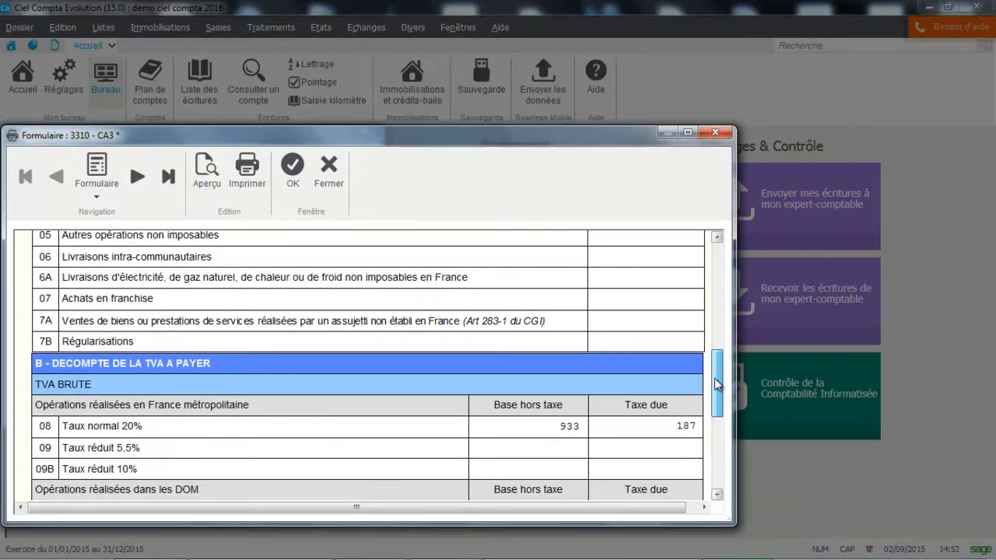
{"action": "left_click", "coordinate": [667, 397]}
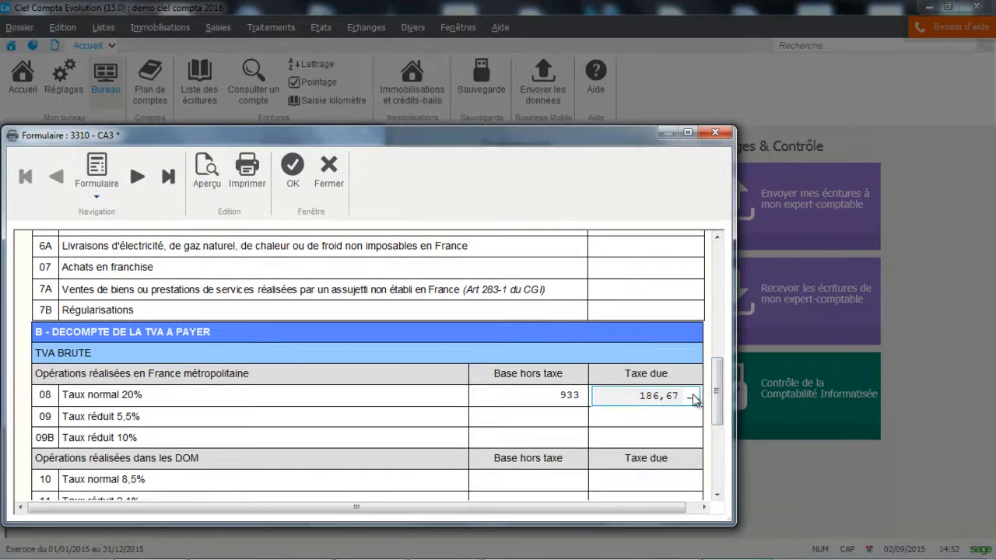
{"action": "left_click", "coordinate": [690, 395]}
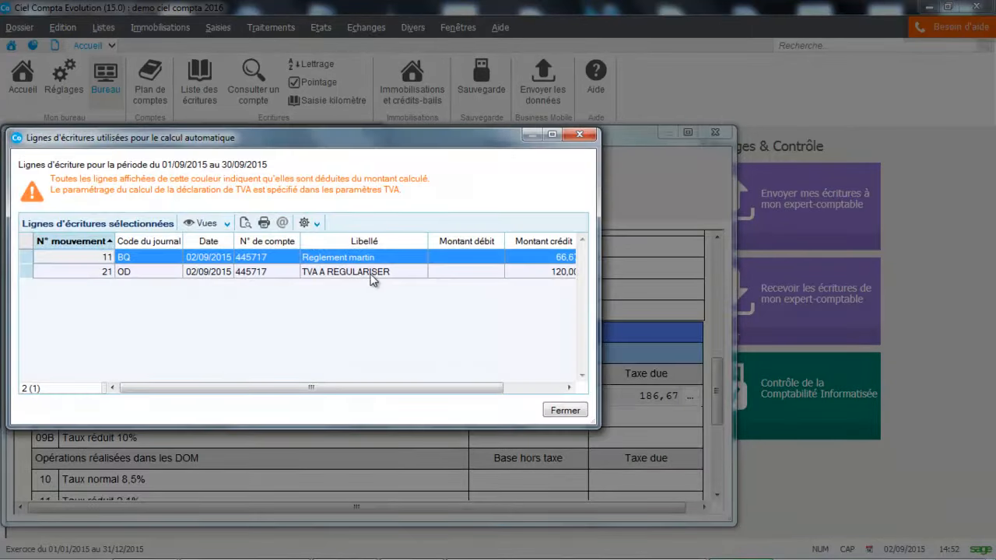
{"action": "left_click", "coordinate": [560, 408]}
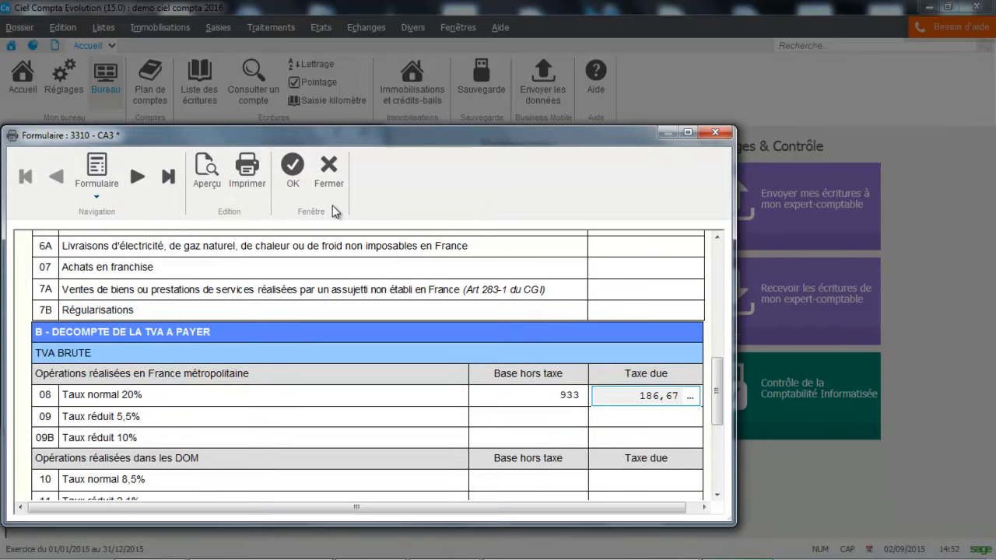
Validate the September 2015 preparatory VAT statement and record its OD VAT entry.
{"action": "left_click", "coordinate": [295, 180]}
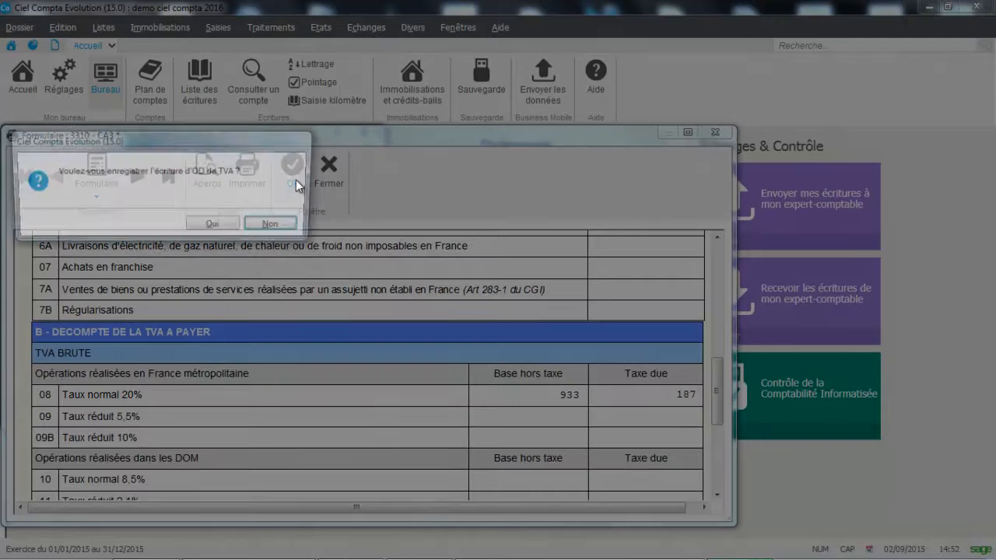
{"action": "left_click", "coordinate": [215, 226]}
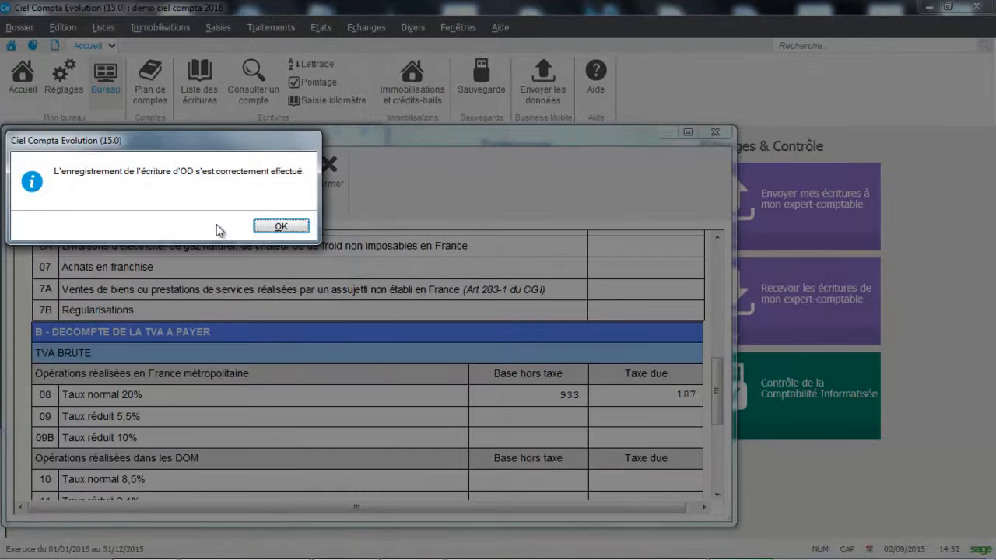
{"action": "left_click", "coordinate": [281, 226]}
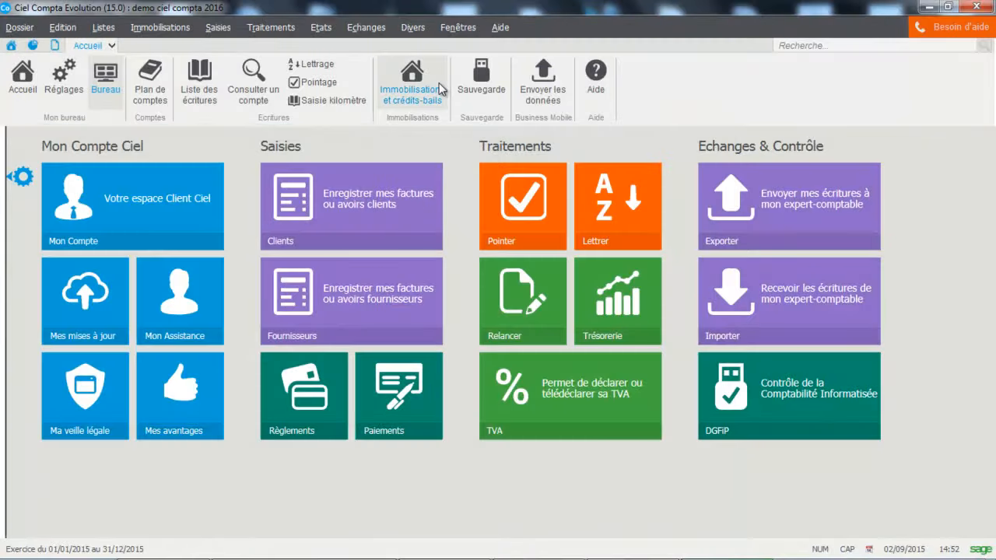
Filter the list of entries to the OD - Opérations Diverses journal, review the September 2015 VAT declaration entry and save it.
{"action": "left_click", "coordinate": [103, 29]}
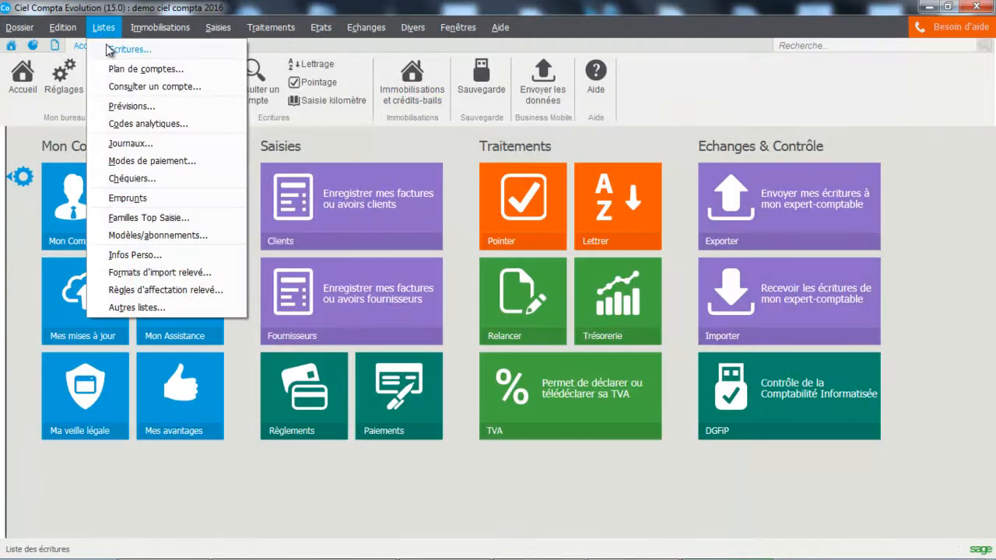
{"action": "left_click", "coordinate": [107, 54]}
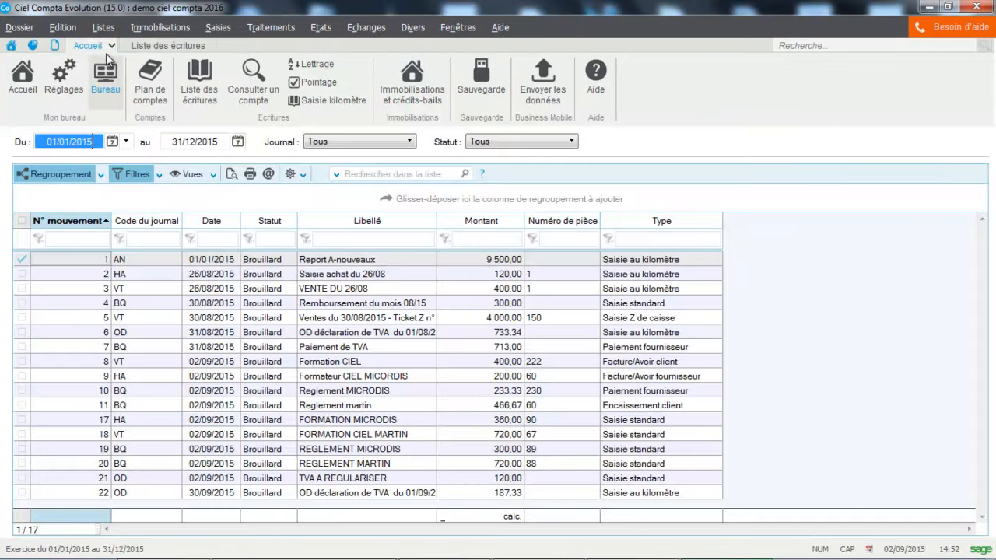
{"action": "left_click", "coordinate": [387, 140]}
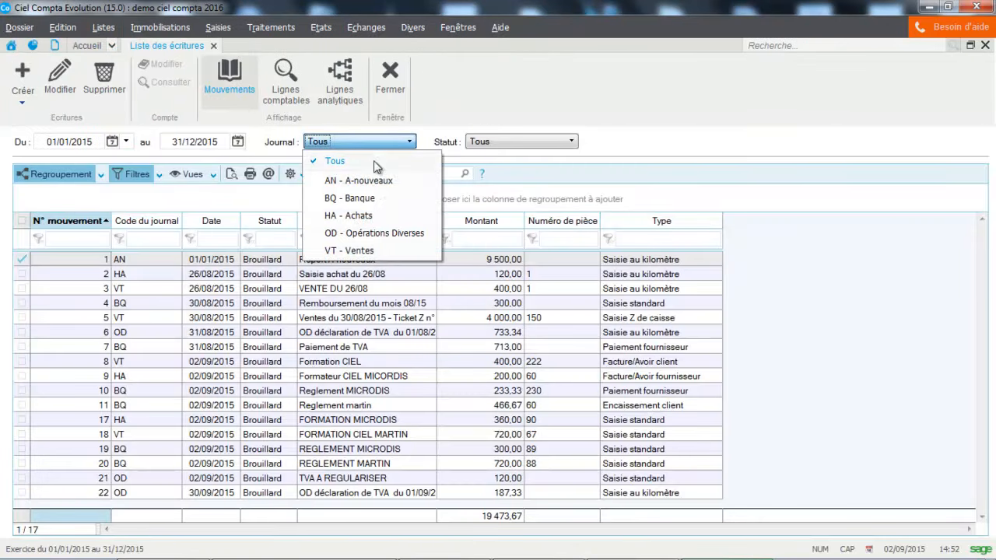
{"action": "left_click", "coordinate": [363, 235]}
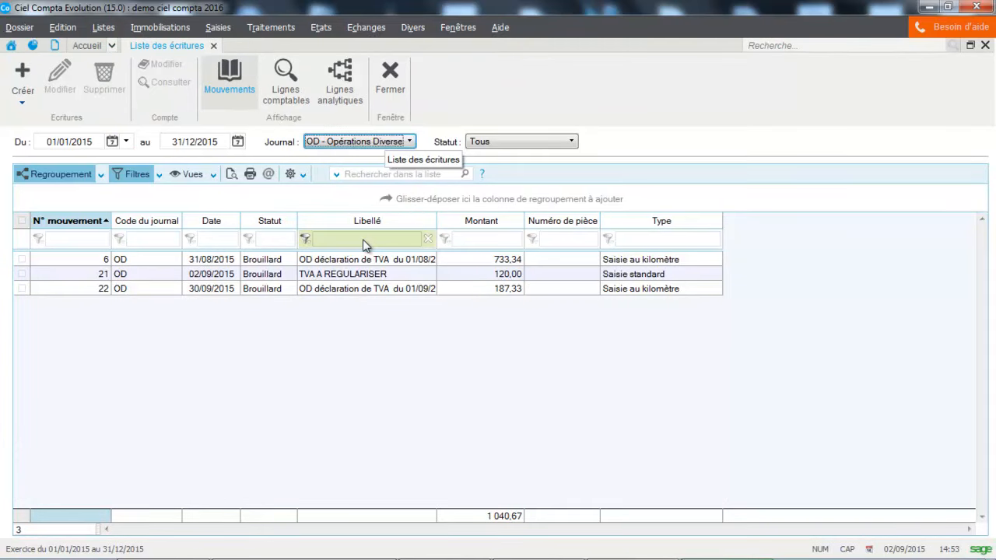
{"action": "double_click", "coordinate": [355, 289]}
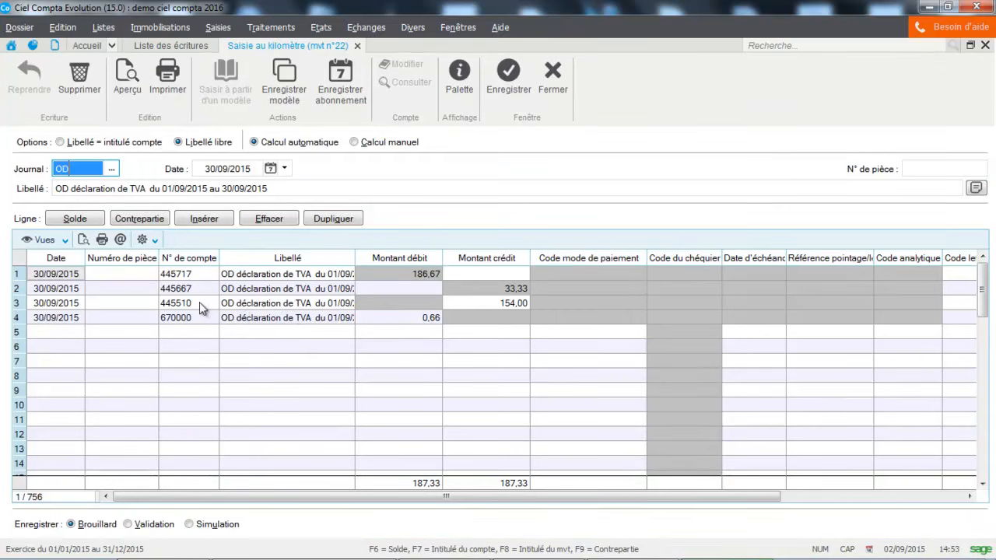
{"action": "left_click", "coordinate": [518, 78]}
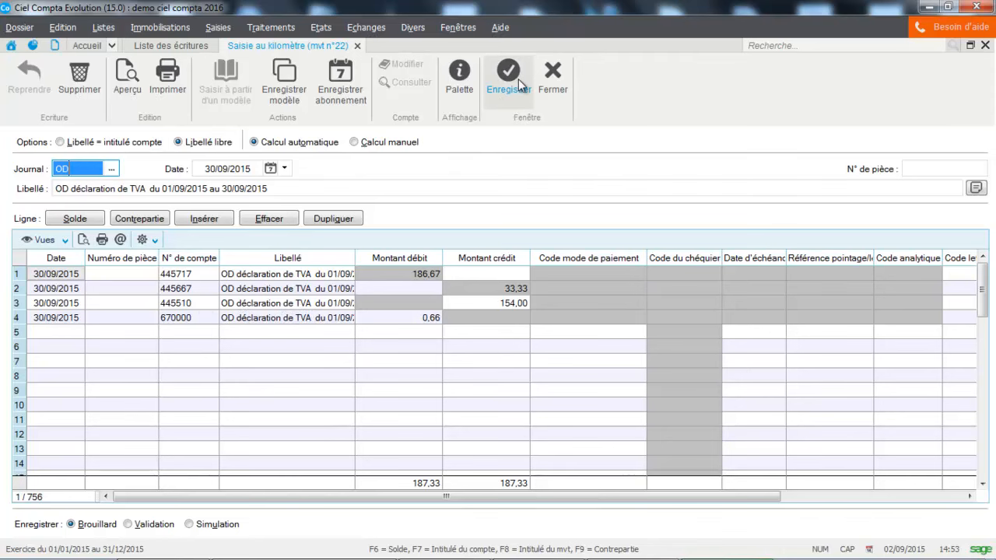
Record the VAT payment by cheque (CHQ) with piece number 98, save it as a draft and close the blank kilometre entry.
{"action": "left_click", "coordinate": [269, 29]}
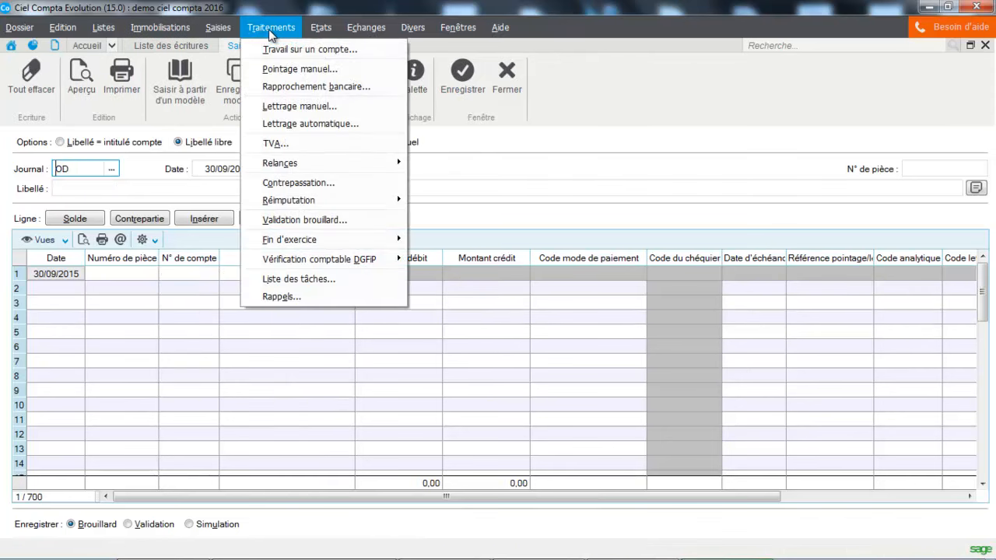
{"action": "left_click", "coordinate": [265, 145]}
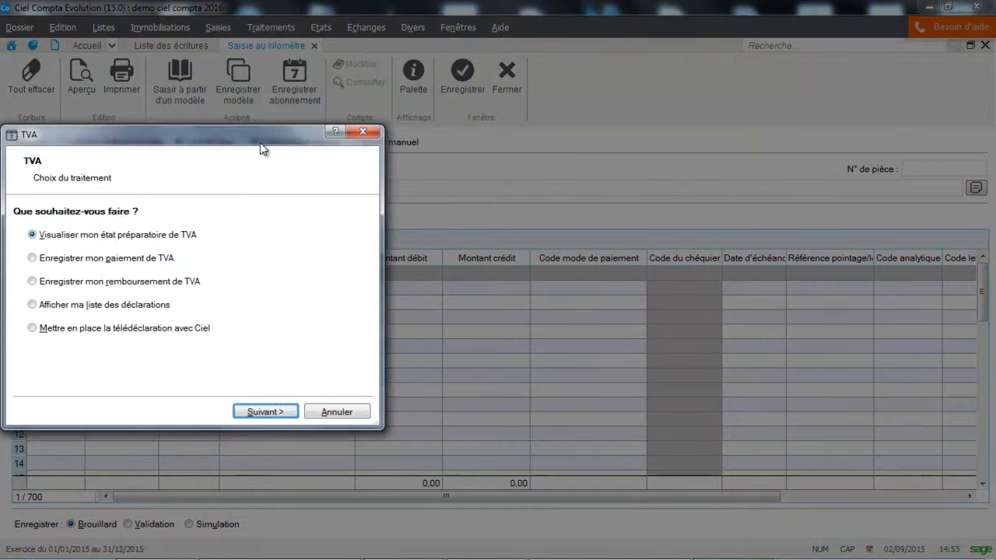
{"action": "left_click", "coordinate": [68, 262]}
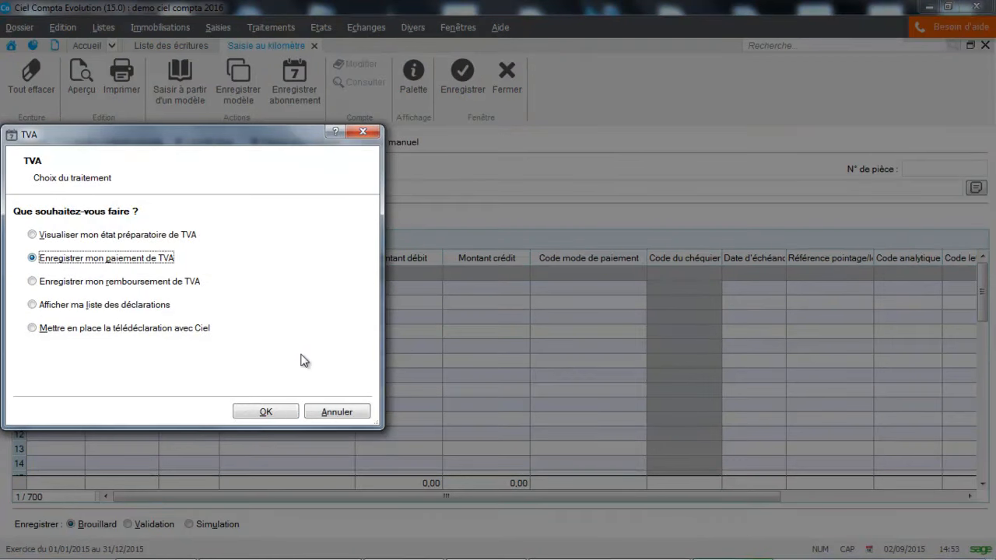
{"action": "left_click", "coordinate": [268, 414]}
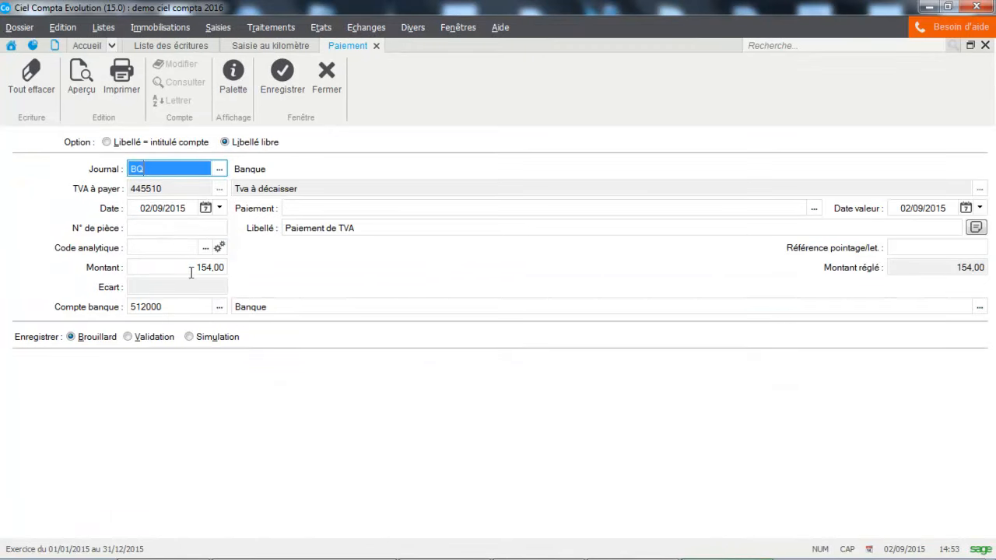
{"action": "left_click", "coordinate": [320, 209]}
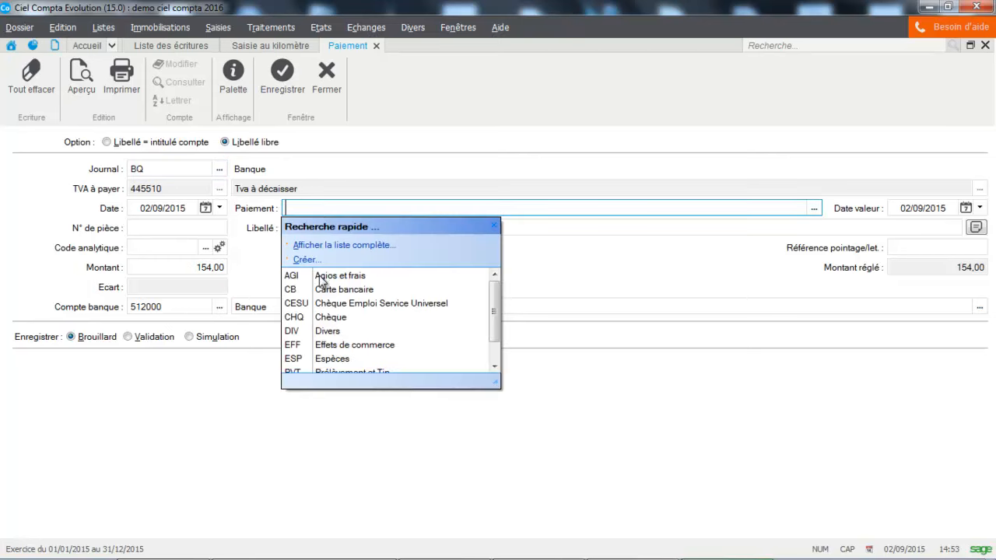
{"action": "left_click", "coordinate": [324, 318]}
{"action": "left_click", "coordinate": [202, 227]}
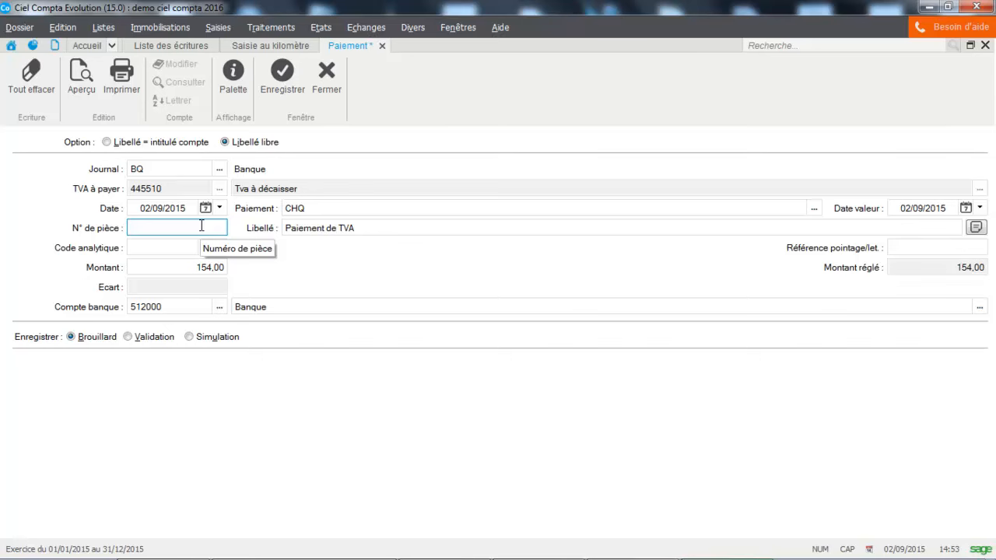
{"action": "type", "text": "98"}
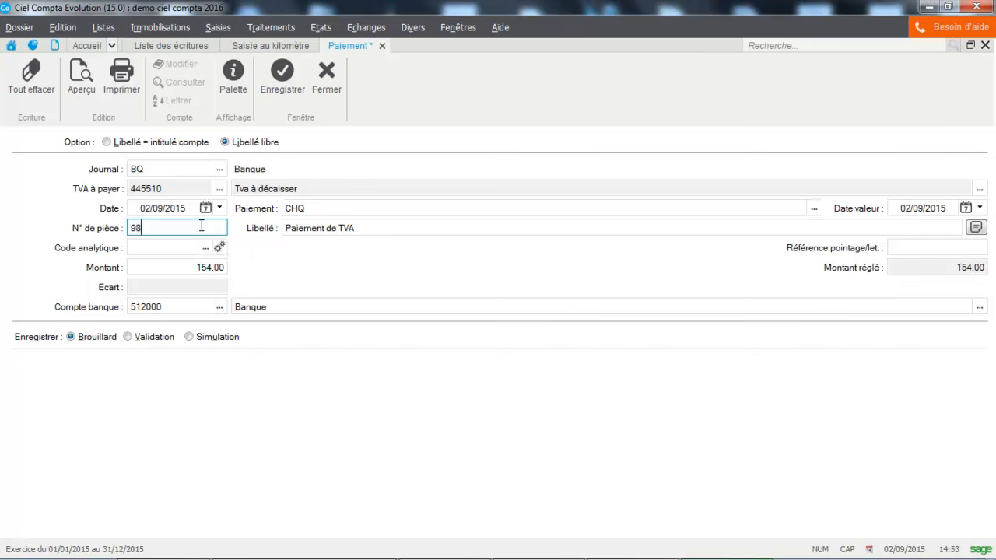
{"action": "key", "text": "Tab"}
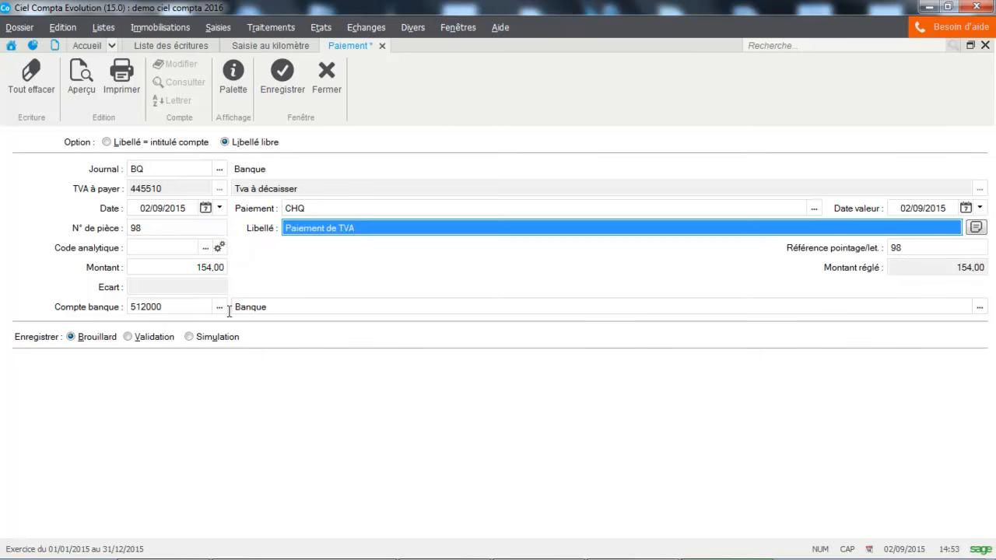
{"action": "left_click", "coordinate": [278, 75]}
{"action": "left_click", "coordinate": [272, 226]}
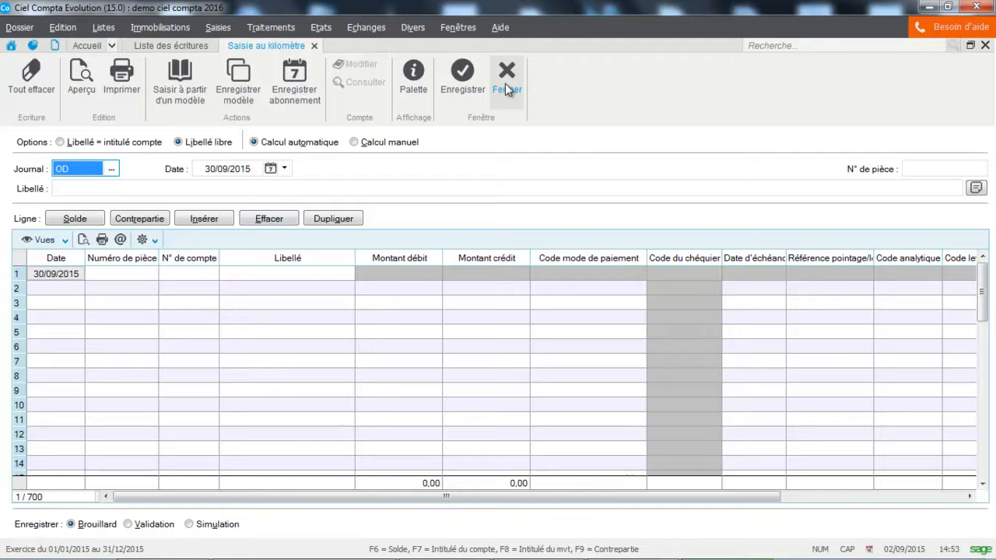
{"action": "left_click", "coordinate": [505, 83]}
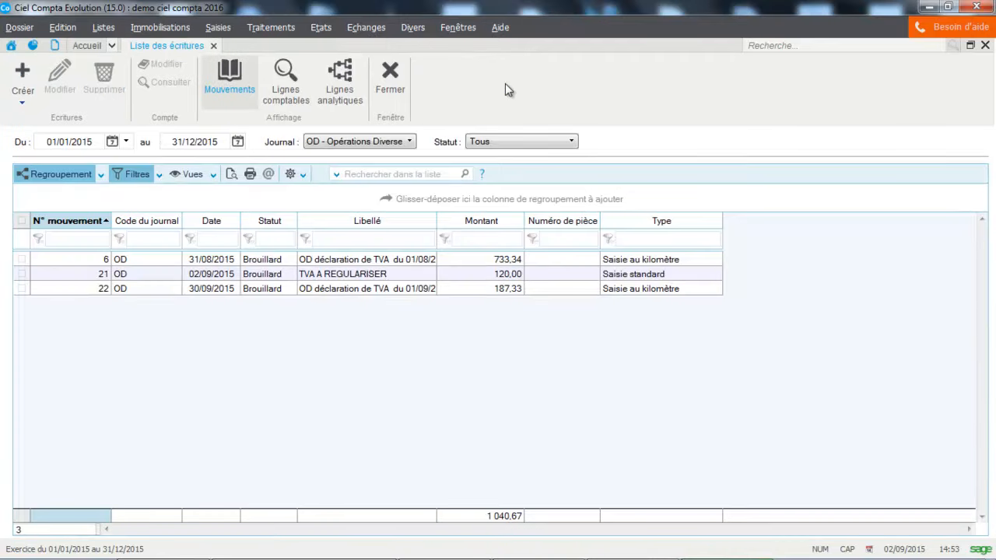
Start a new accounting entry.
{"action": "left_click", "coordinate": [210, 28]}
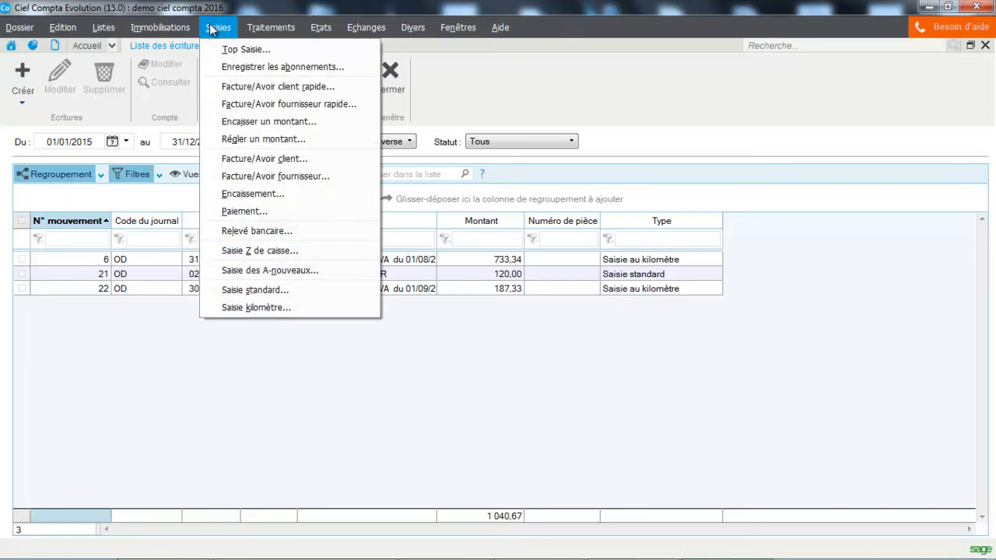